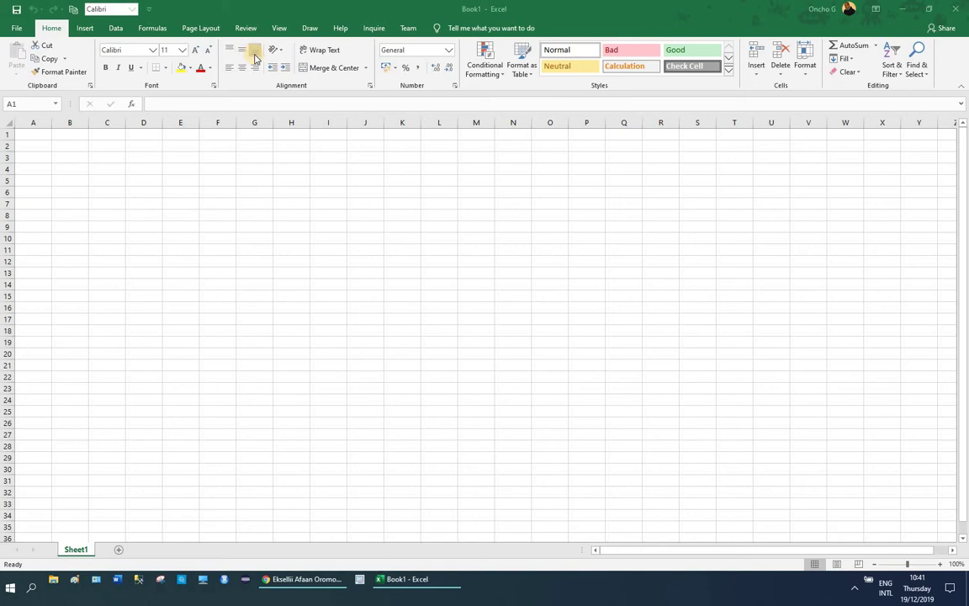
Enter the number 30 in cell D4.
{"action": "left_click", "coordinate": [145, 170]}
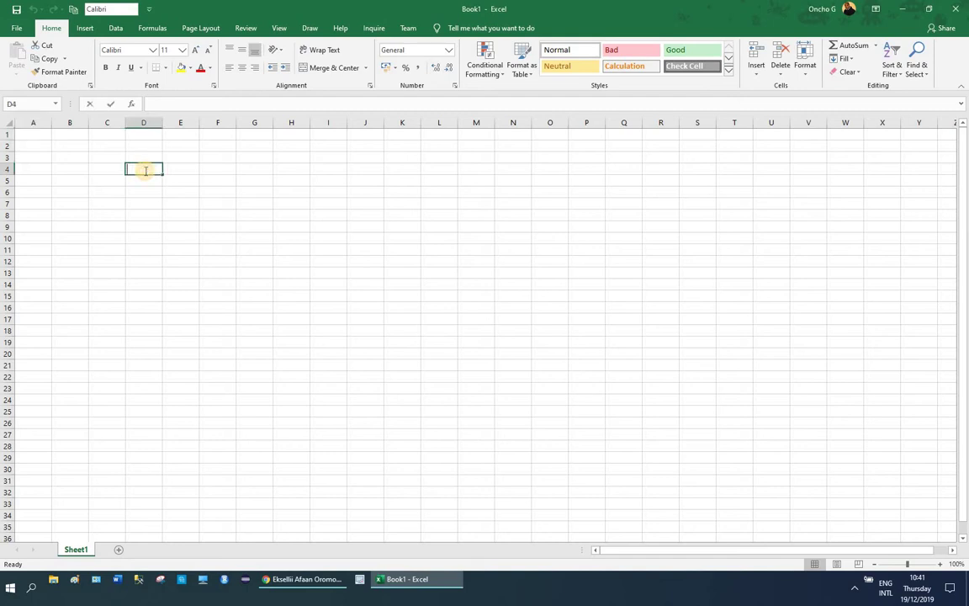
{"action": "type", "text": "30"}
{"action": "left_click", "coordinate": [222, 271]}
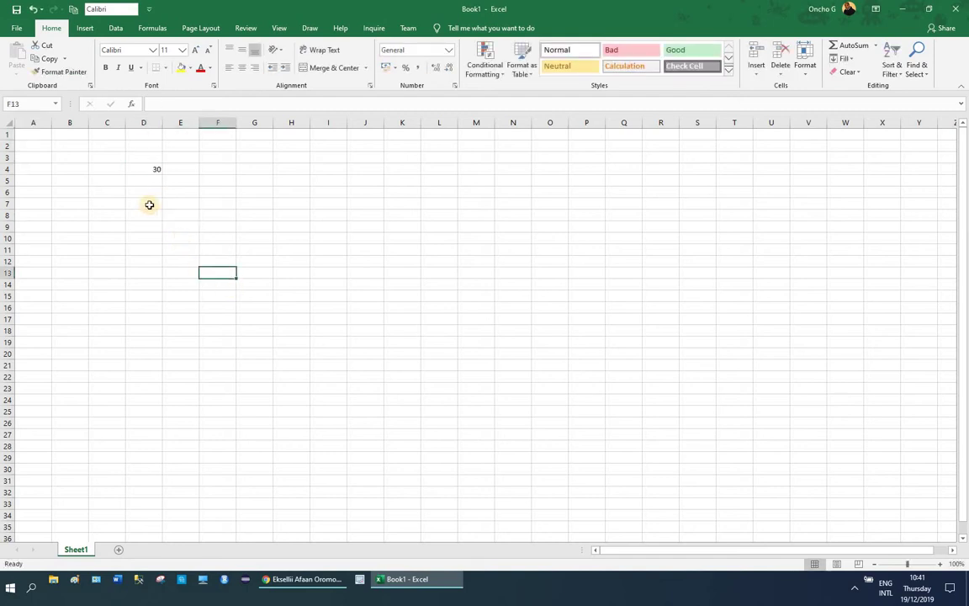
Merge and center cells D4:D5.
{"action": "left_click", "coordinate": [145, 170]}
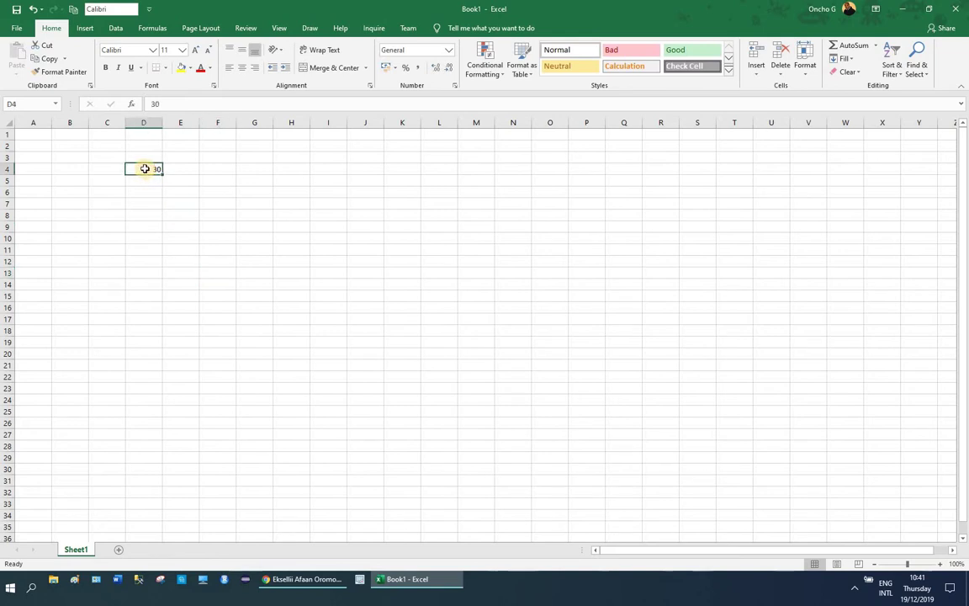
{"action": "left_click_drag", "start_coordinate": [143, 168], "coordinate": [145, 179]}
{"action": "left_click", "coordinate": [329, 68]}
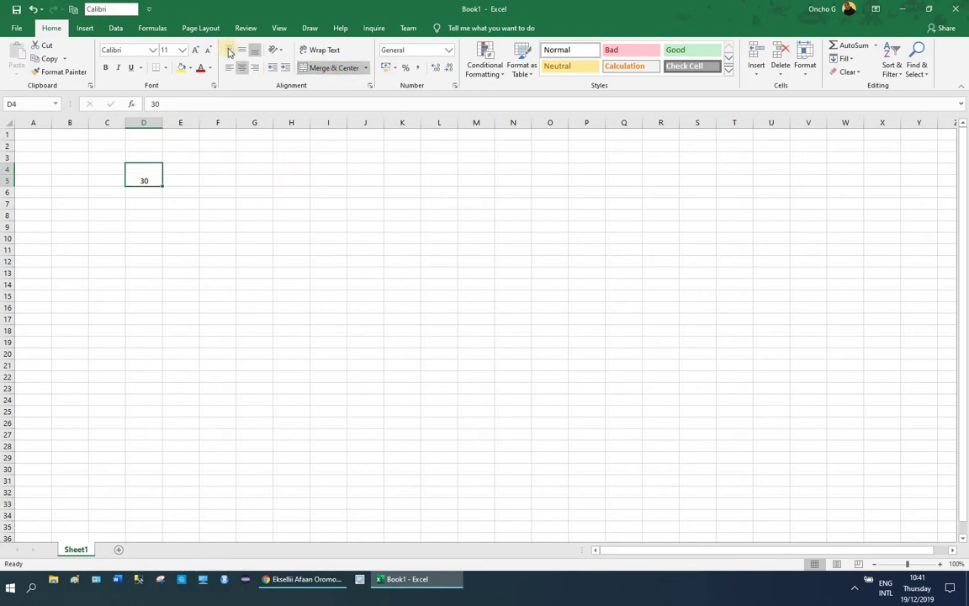
Try middle vertical alignment on merged cell D4:D5, and finish with its value aligned left and to the top.
{"action": "left_click", "coordinate": [143, 189]}
{"action": "left_click", "coordinate": [242, 51]}
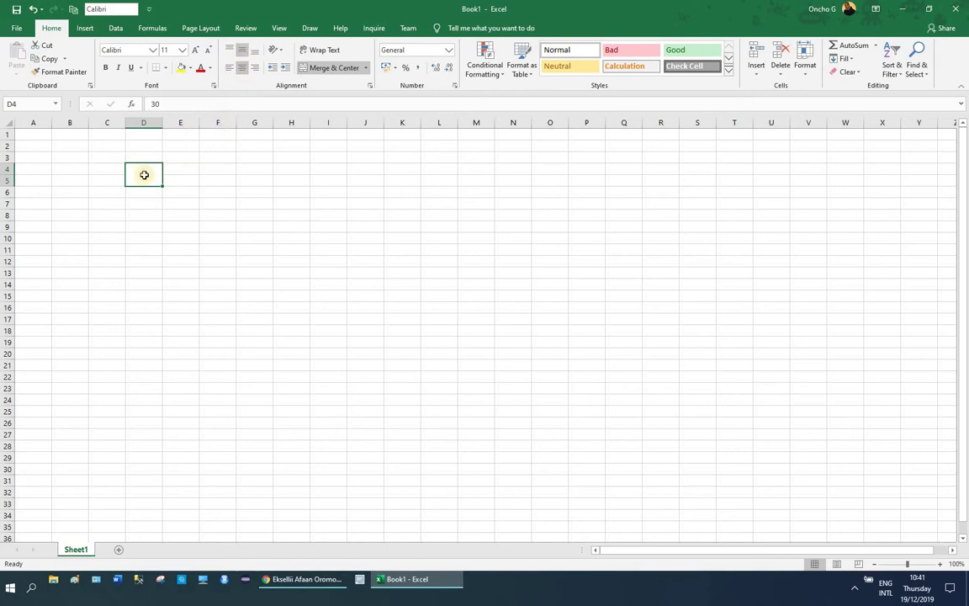
{"action": "left_click", "coordinate": [228, 67]}
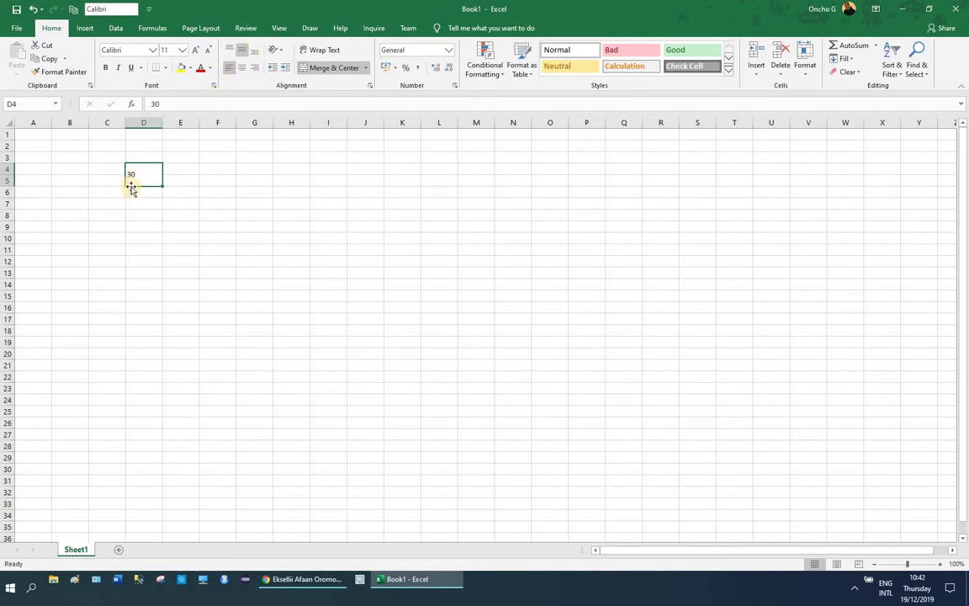
{"action": "left_click", "coordinate": [227, 50]}
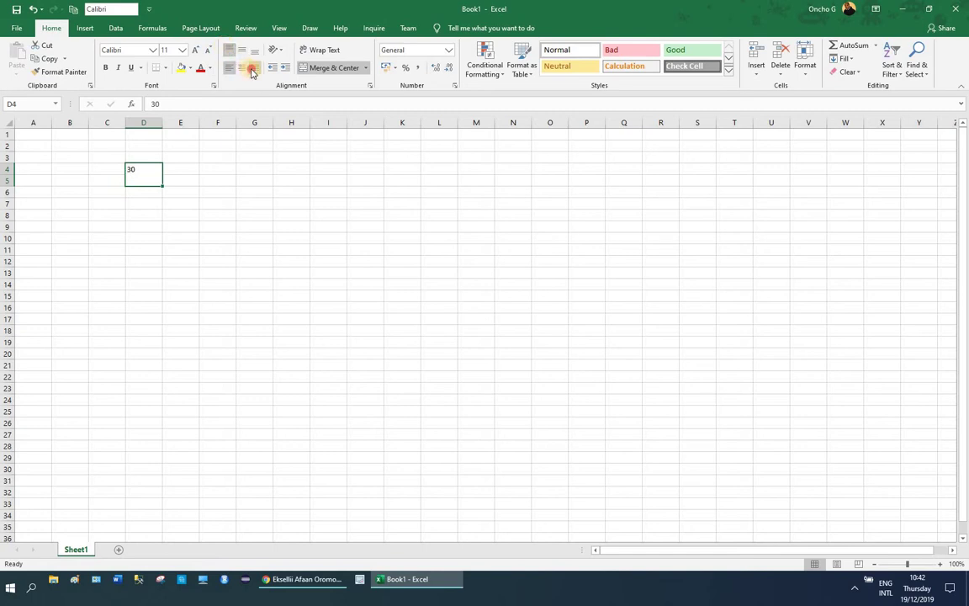
Switch the horizontal alignment of merged cell D4:D5 to right, back to left, and finally to right.
{"action": "left_click", "coordinate": [254, 68]}
{"action": "left_click", "coordinate": [228, 72]}
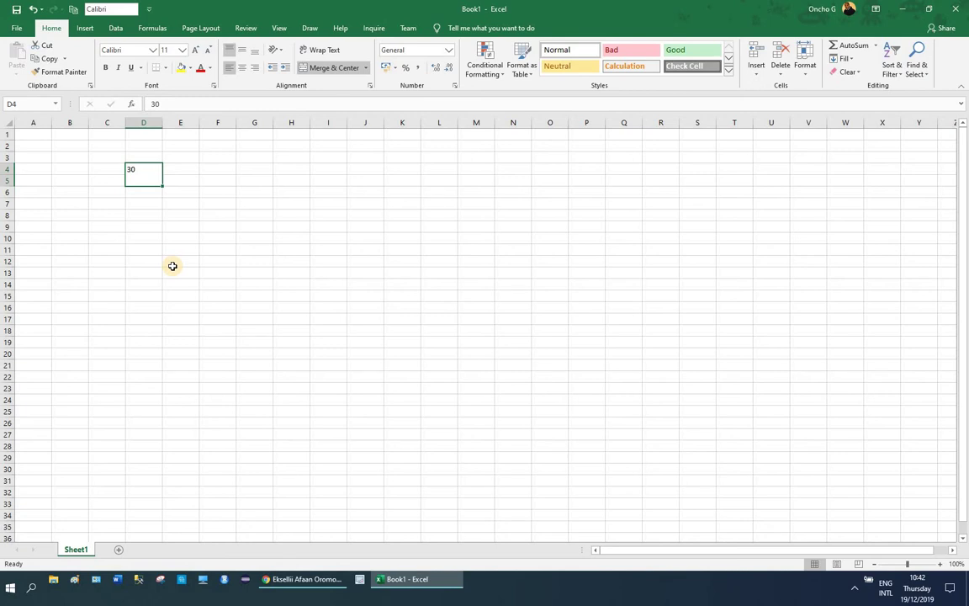
{"action": "left_click", "coordinate": [256, 69]}
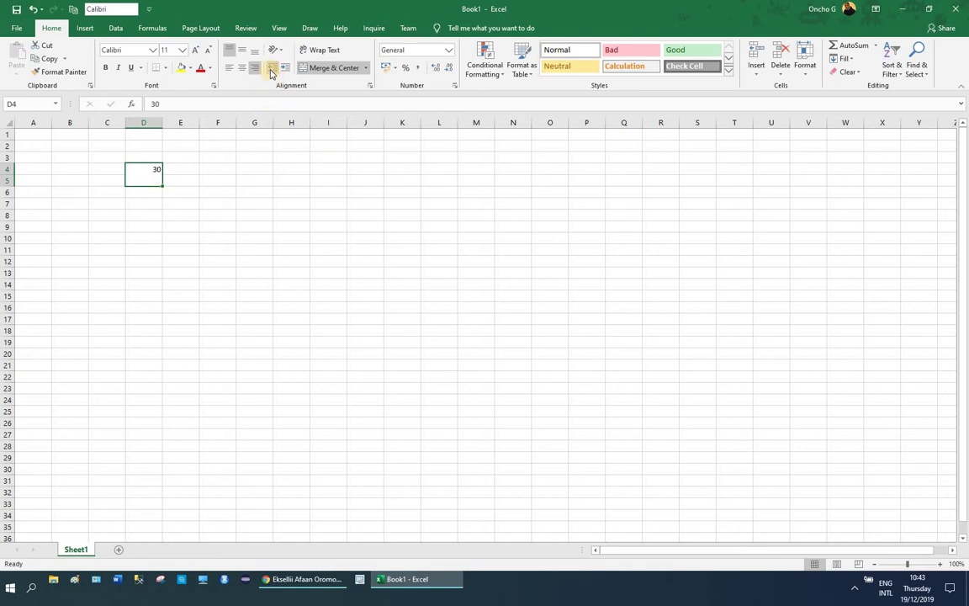
{"action": "left_click", "coordinate": [139, 215]}
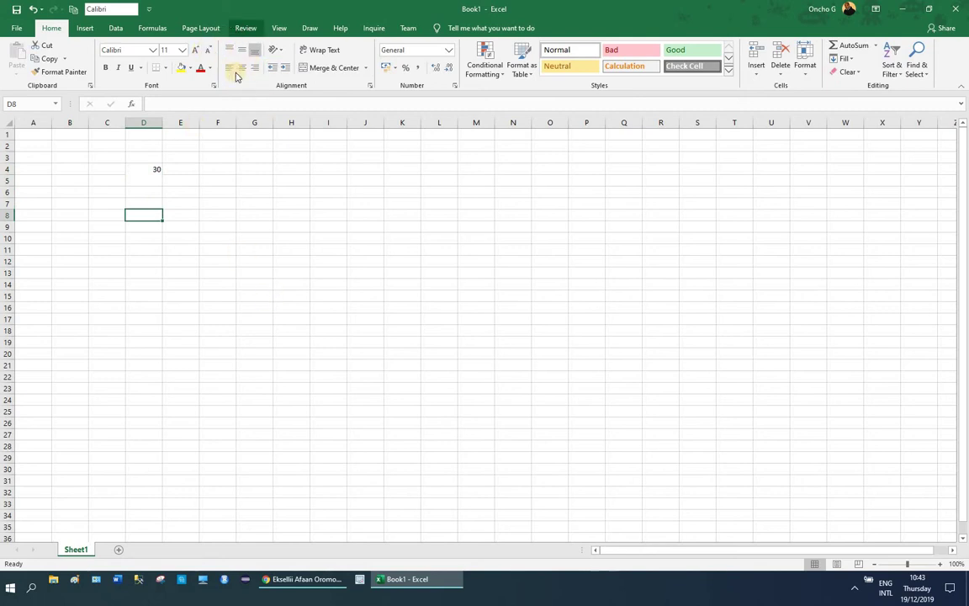
{"action": "left_click", "coordinate": [284, 54]}
{"action": "left_click", "coordinate": [147, 164]}
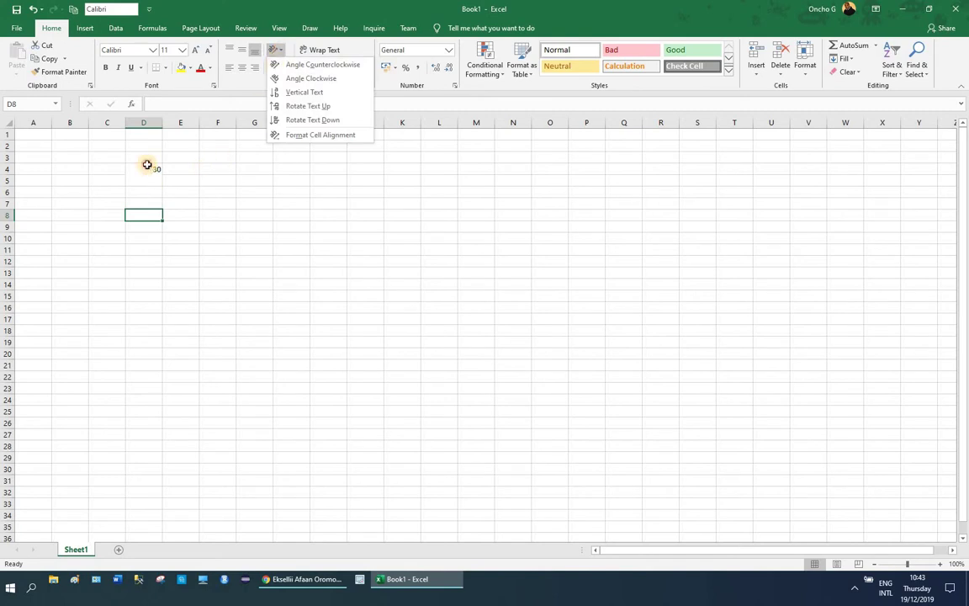
Replace the content of merged cell D4:D5 with the text "Afaan Oromoo".
{"action": "left_click_drag", "start_coordinate": [147, 172], "coordinate": [147, 176]}
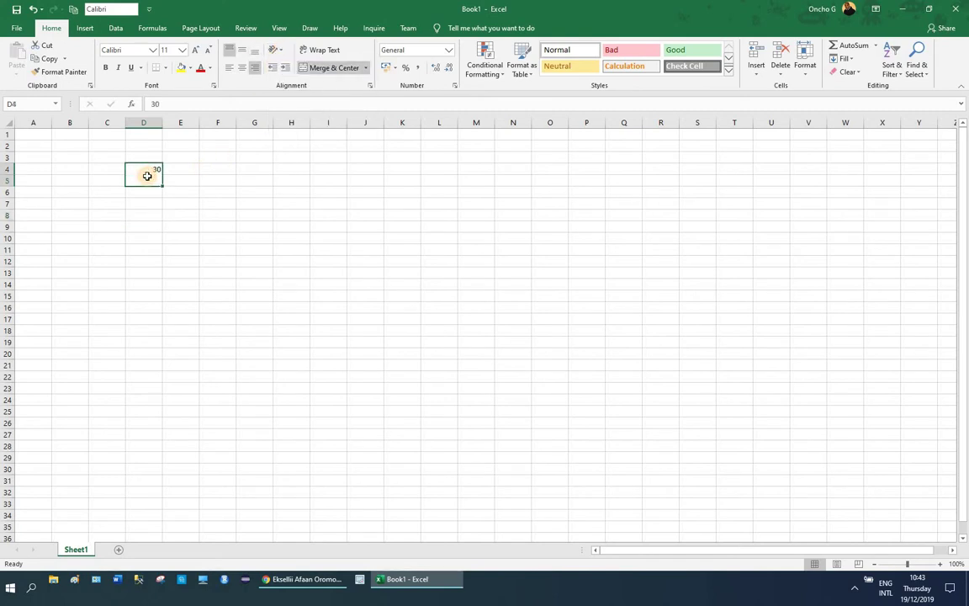
{"action": "type", "text": "Af"}
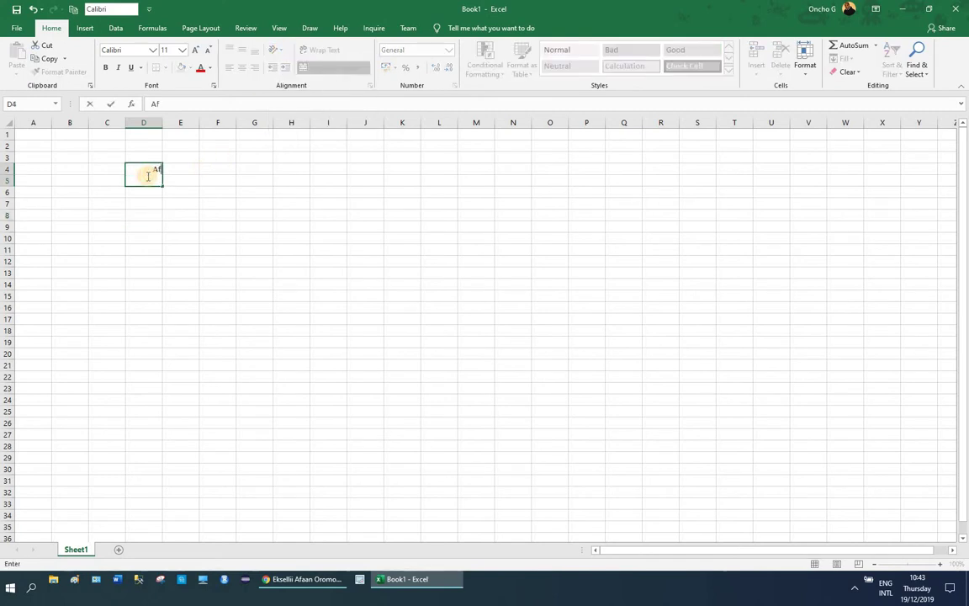
{"action": "type", "text": "aan Oromoo"}
{"action": "key", "text": "Return"}
{"action": "left_click", "coordinate": [168, 273]}
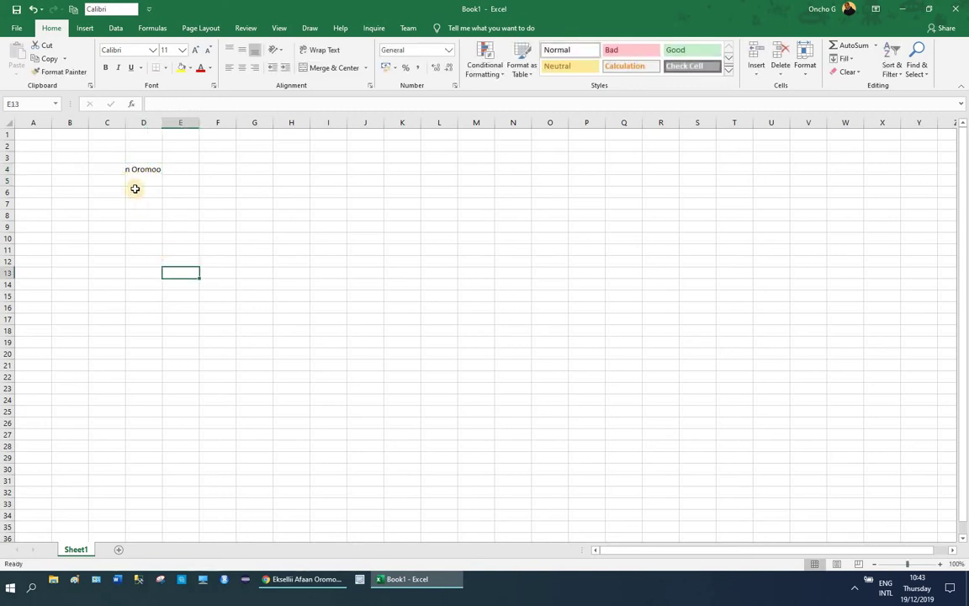
Merge and center the range C4:D5 so "Afaan Oromoo" spans both columns.
{"action": "left_click", "coordinate": [115, 169]}
{"action": "left_click_drag", "start_coordinate": [130, 179], "coordinate": [143, 178]}
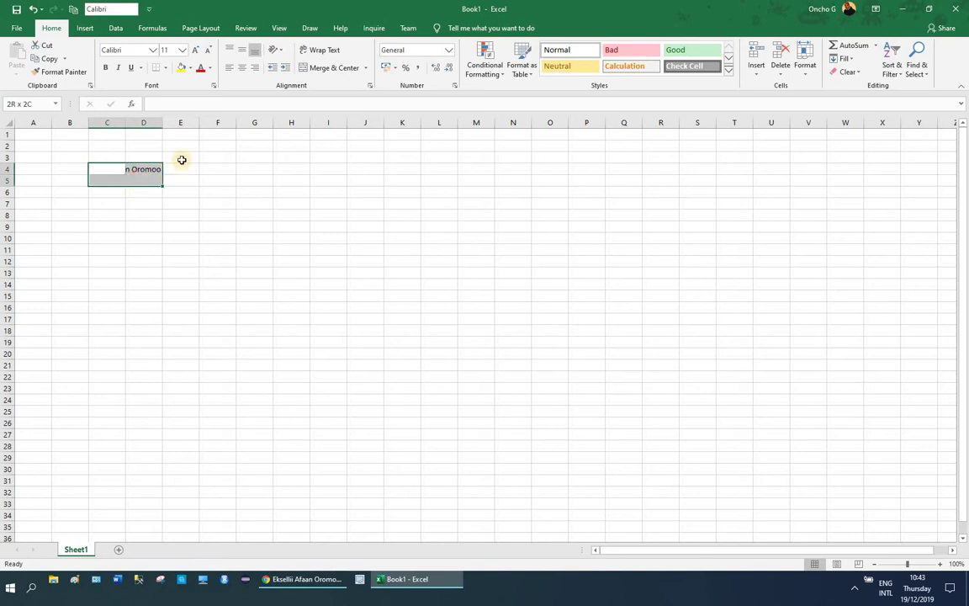
{"action": "left_click", "coordinate": [326, 68]}
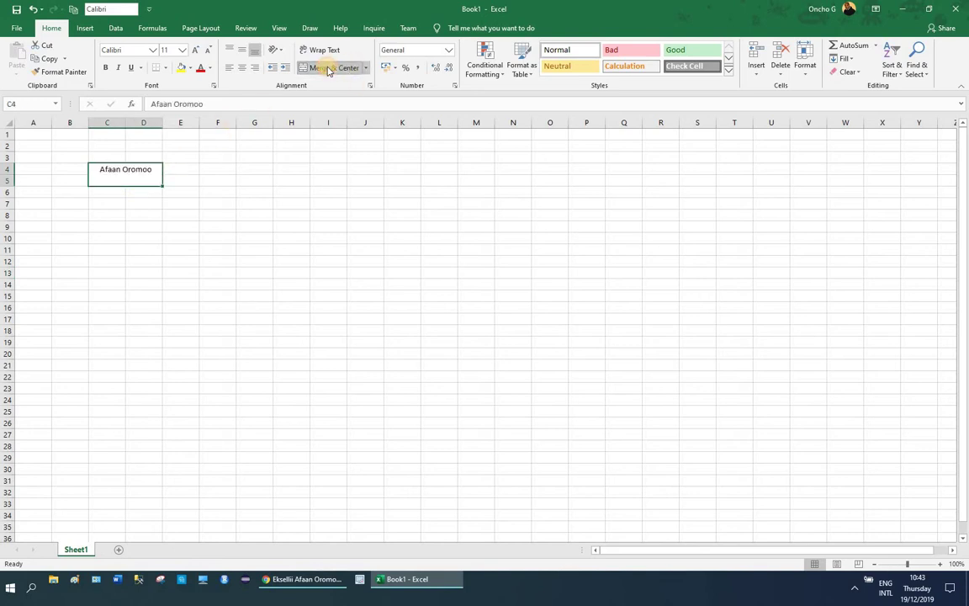
{"action": "left_click", "coordinate": [143, 285]}
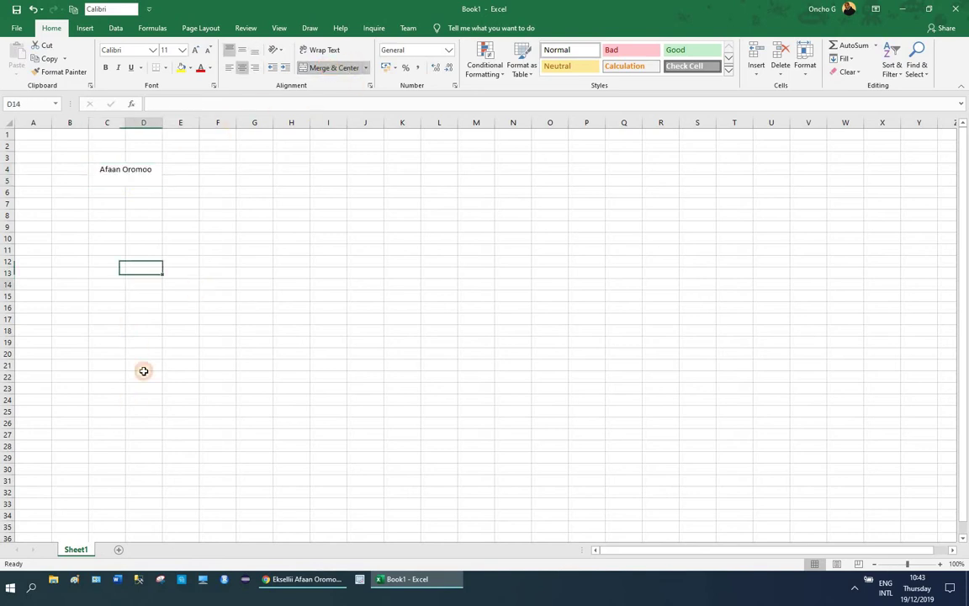
Set the orientation of the "Afaan Oromoo" text in merged cell C4 to Angle Counterclockwise.
{"action": "left_click", "coordinate": [117, 171]}
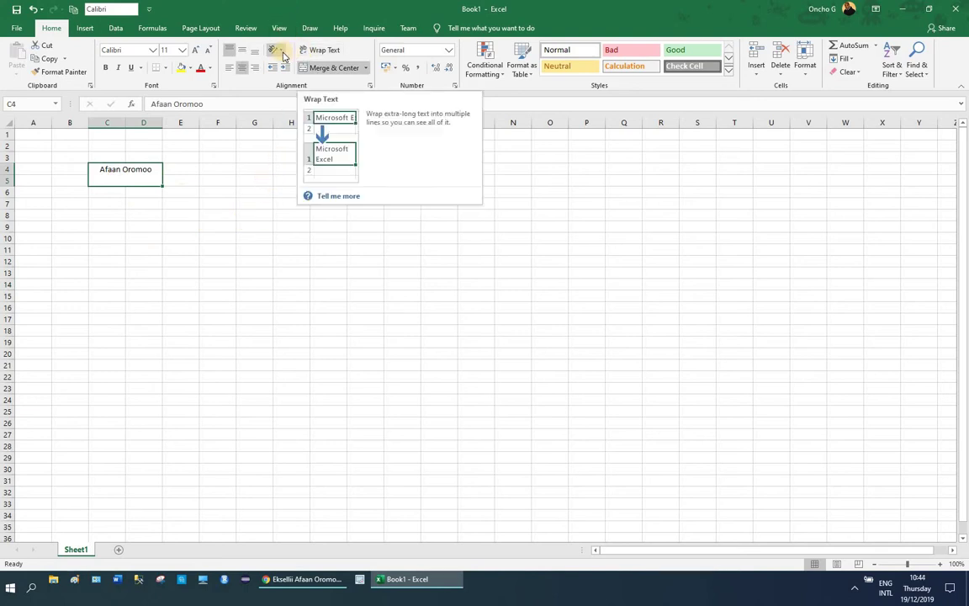
{"action": "left_click", "coordinate": [281, 52]}
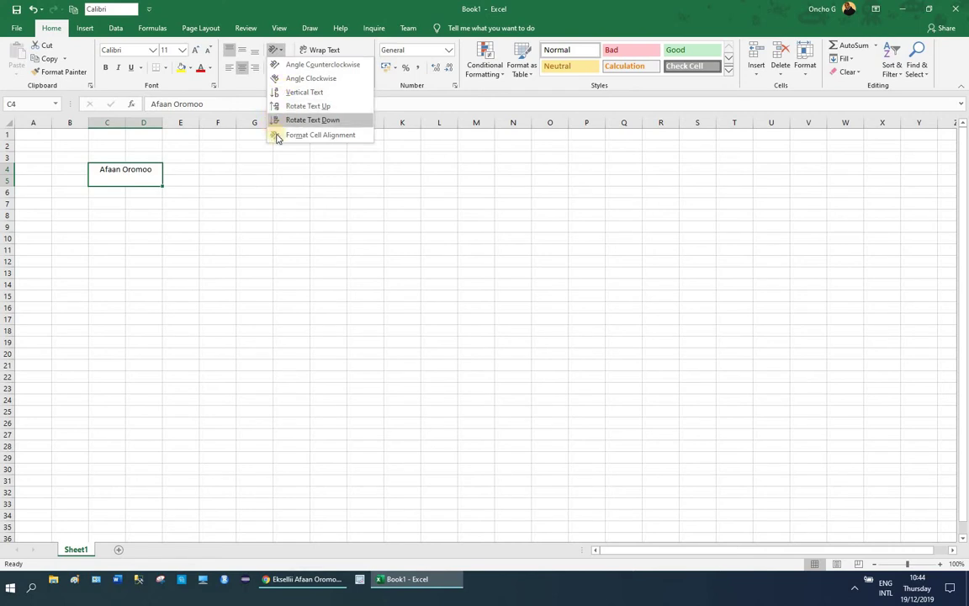
{"action": "left_click", "coordinate": [290, 65]}
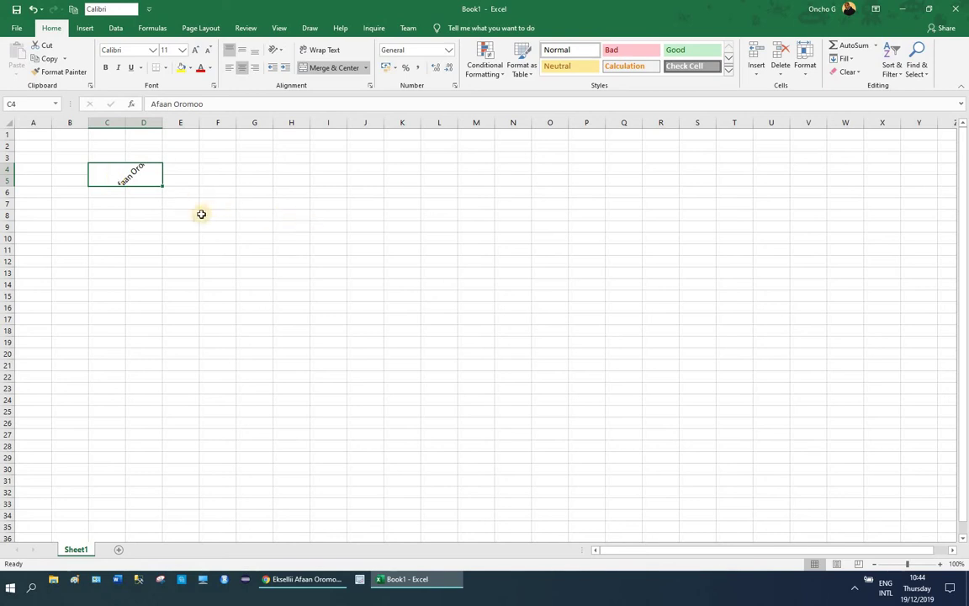
Apply All Borders to the range C7:H14.
{"action": "left_click_drag", "start_coordinate": [118, 204], "coordinate": [309, 281]}
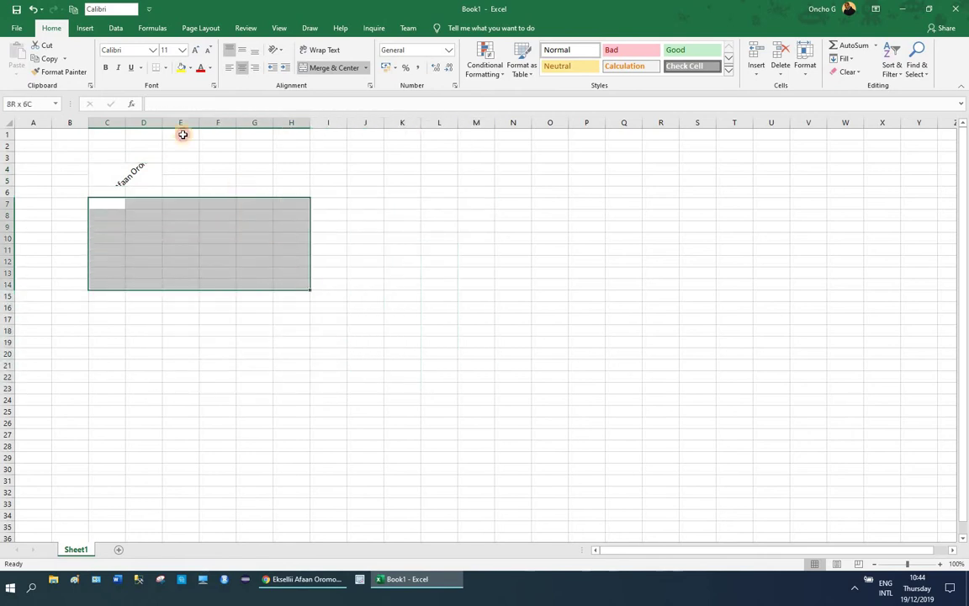
{"action": "left_click", "coordinate": [166, 67]}
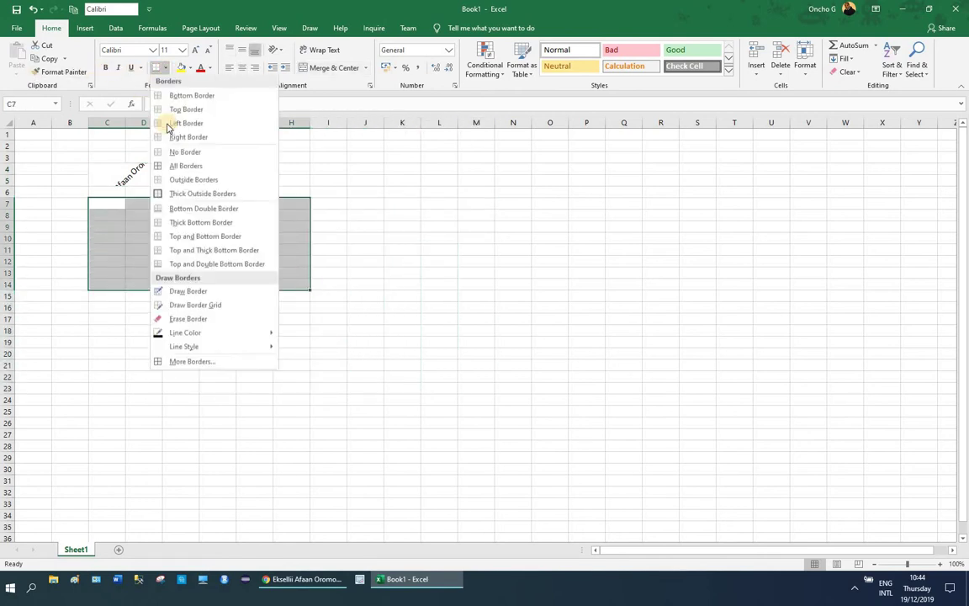
{"action": "left_click", "coordinate": [177, 168]}
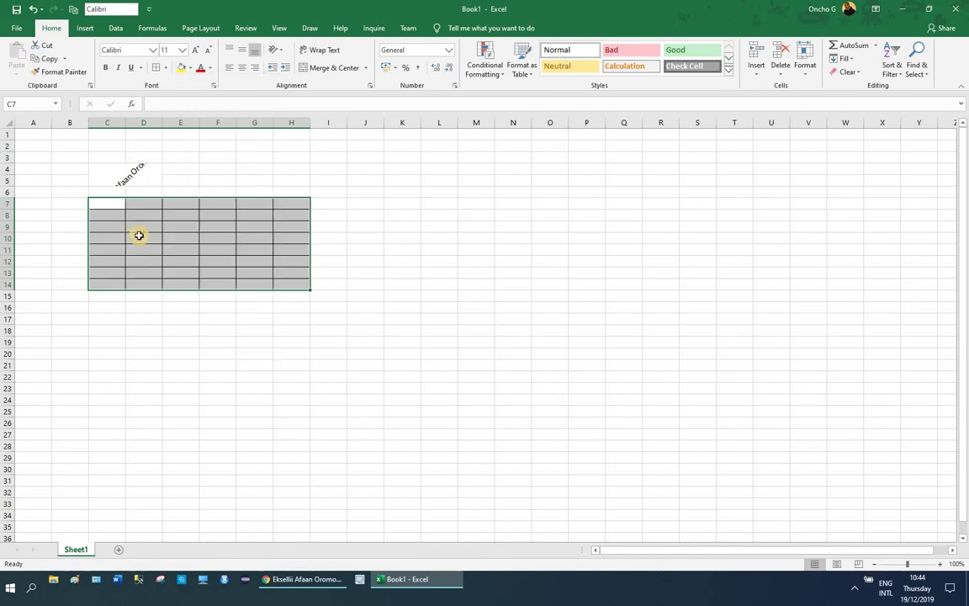
{"action": "left_click", "coordinate": [139, 235]}
Enter "Lakkoofsa" in cell D7 and make column D slightly narrower than the text.
{"action": "left_click", "coordinate": [143, 203]}
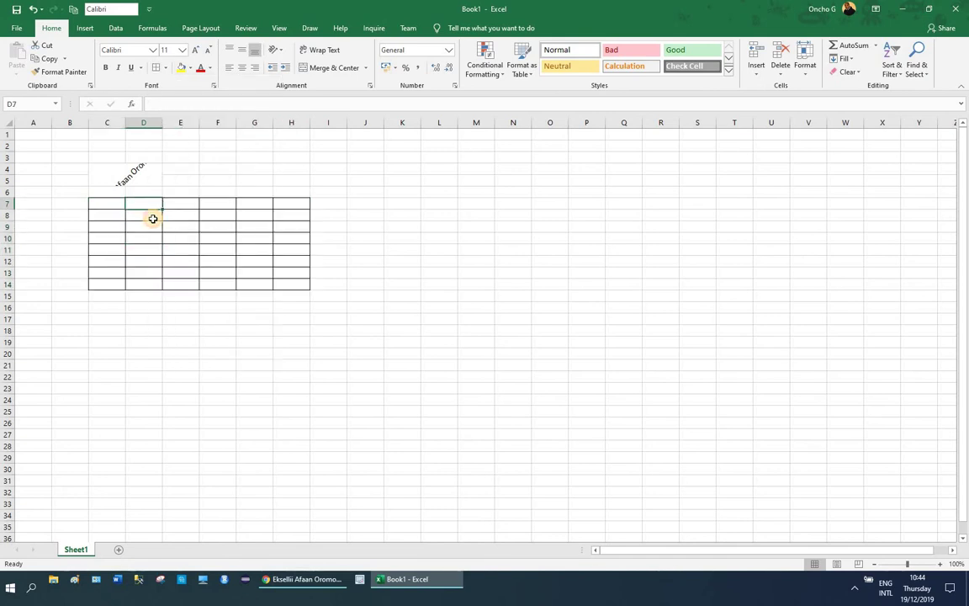
{"action": "type", "text": "Lakkoof"}
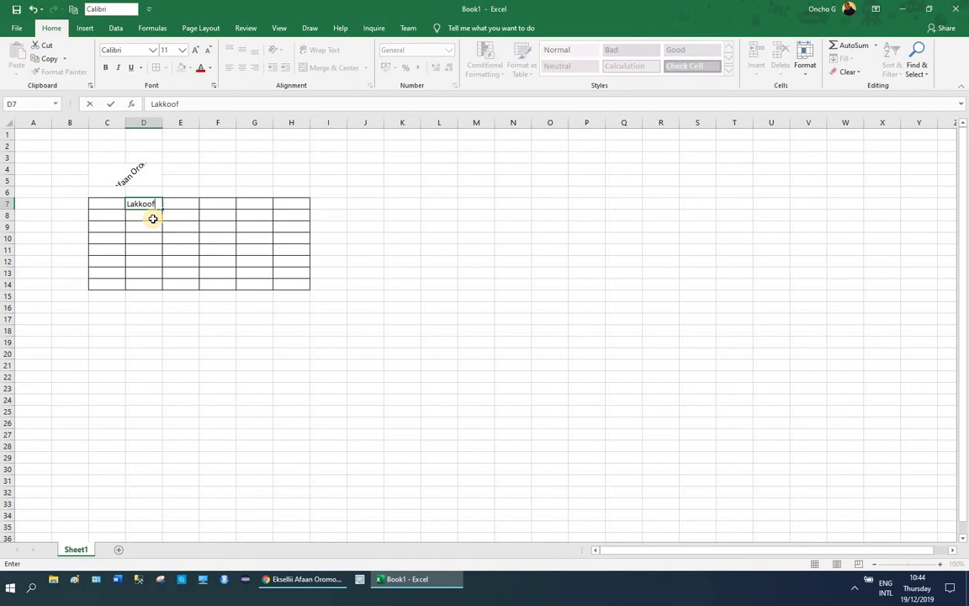
{"action": "type", "text": "sa"}
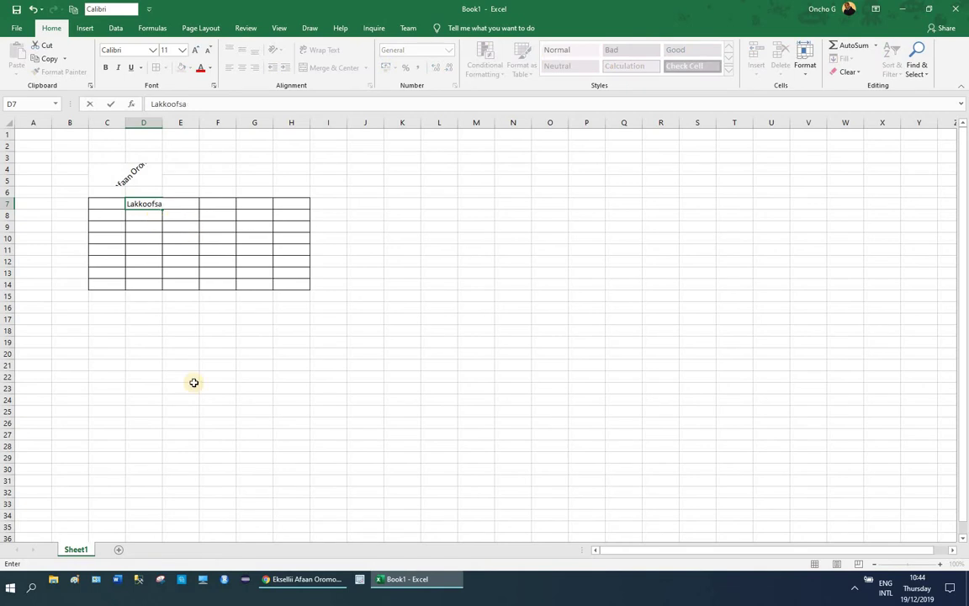
{"action": "left_click", "coordinate": [185, 513]}
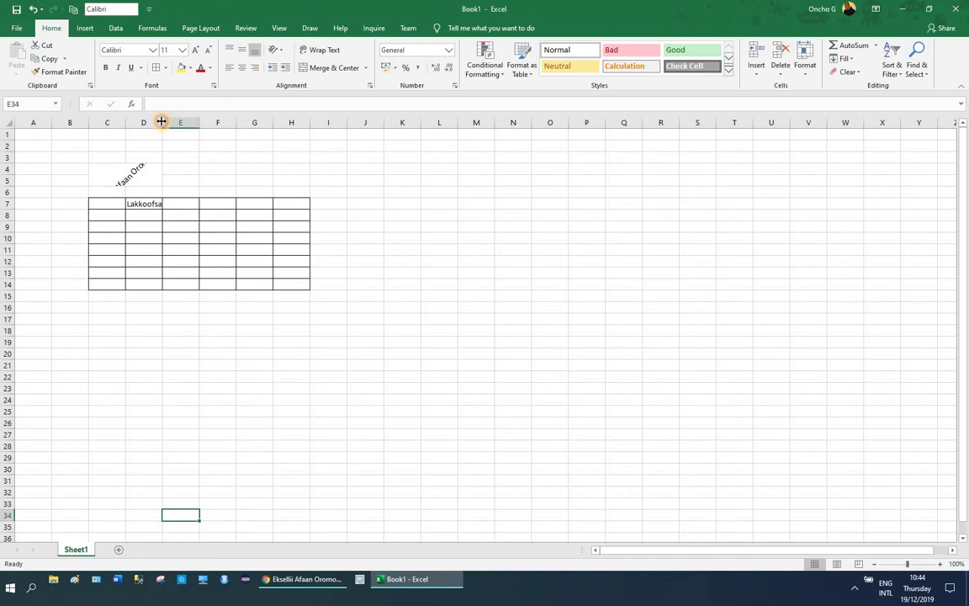
{"action": "left_click_drag", "start_coordinate": [161, 122], "coordinate": [156, 122]}
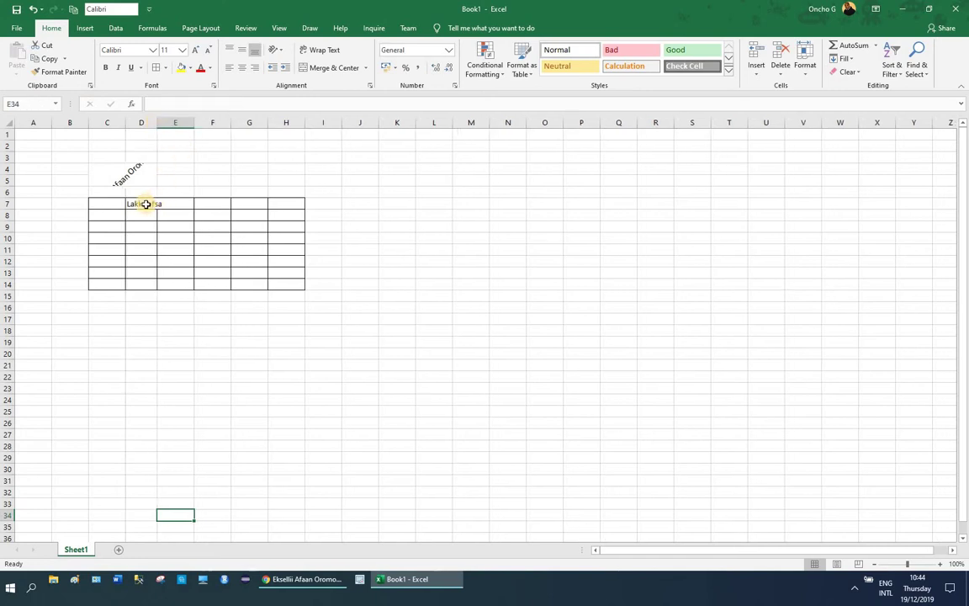
Try the Angle Counterclockwise and Rotate Text Up orientations on the "Lakkoofsa" text in cell D7.
{"action": "left_click", "coordinate": [145, 203]}
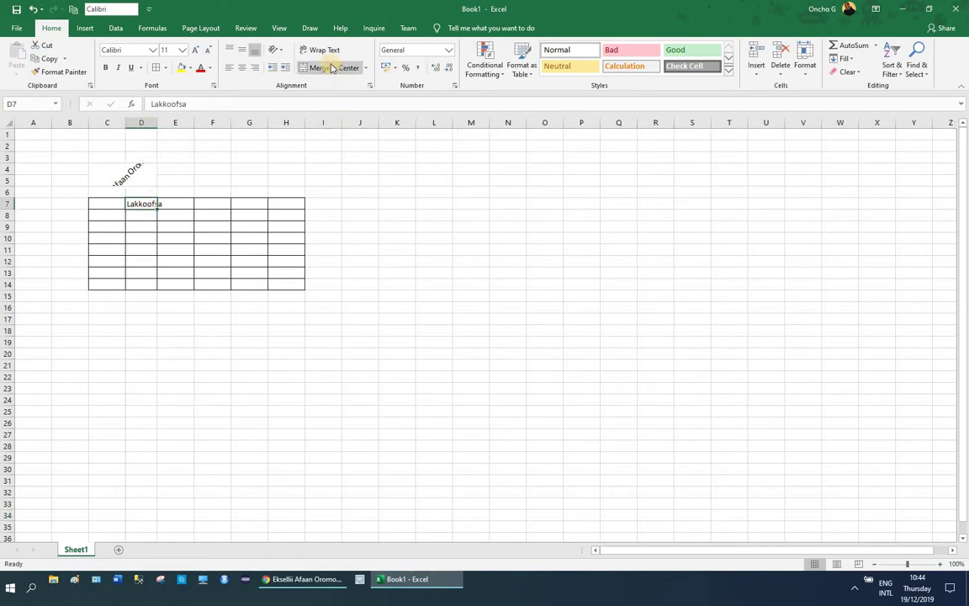
{"action": "left_click", "coordinate": [275, 49]}
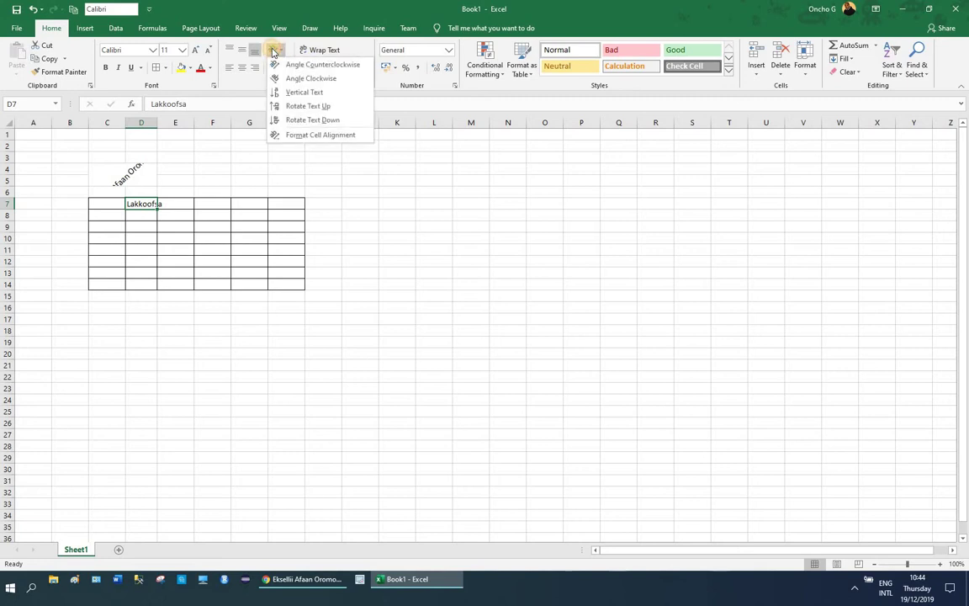
{"action": "left_click", "coordinate": [288, 65]}
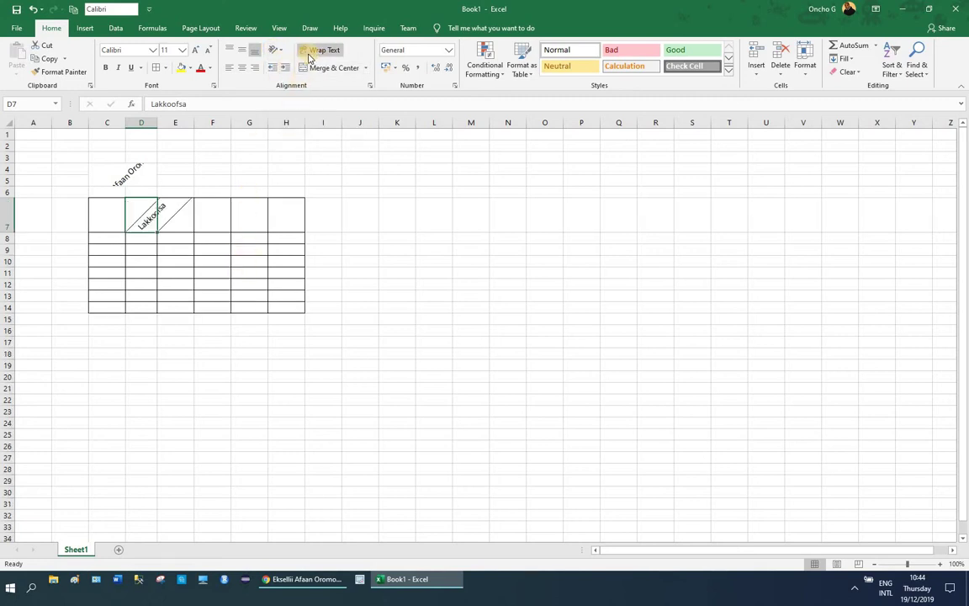
{"action": "left_click", "coordinate": [276, 49]}
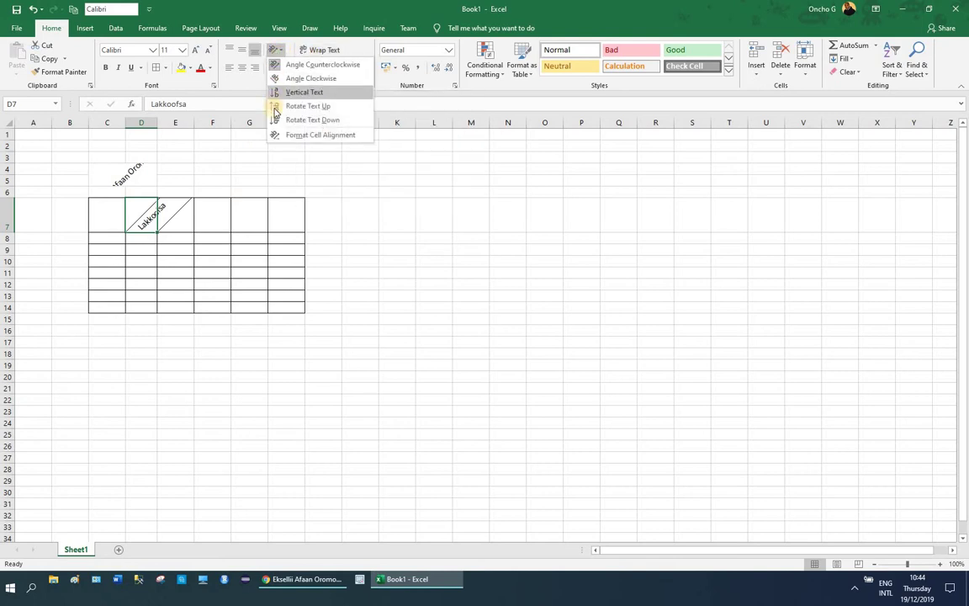
{"action": "left_click", "coordinate": [308, 107]}
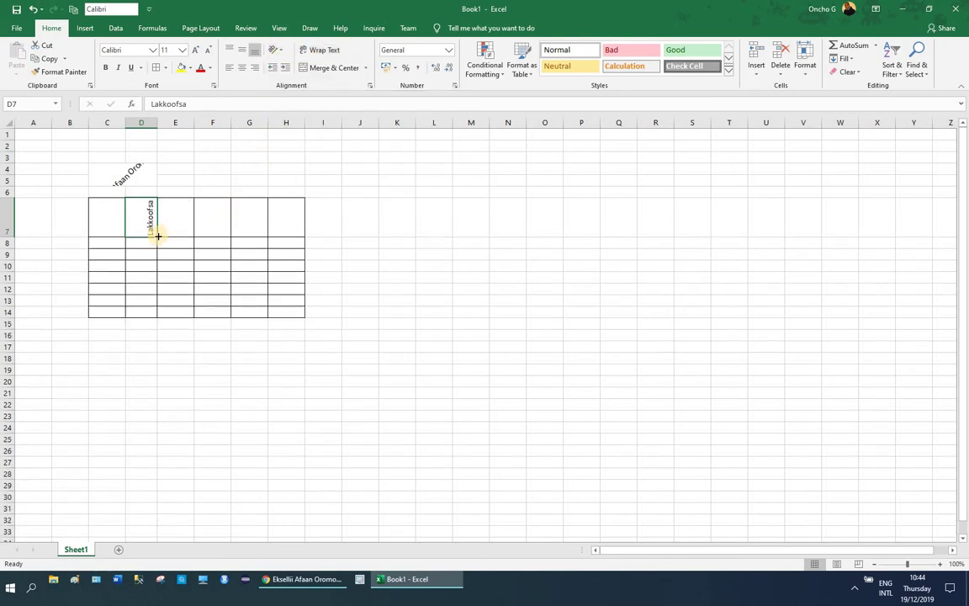
Set the orientation of the "Lakkoofsa" text in cell D7 to Vertical Text.
{"action": "left_click", "coordinate": [275, 50]}
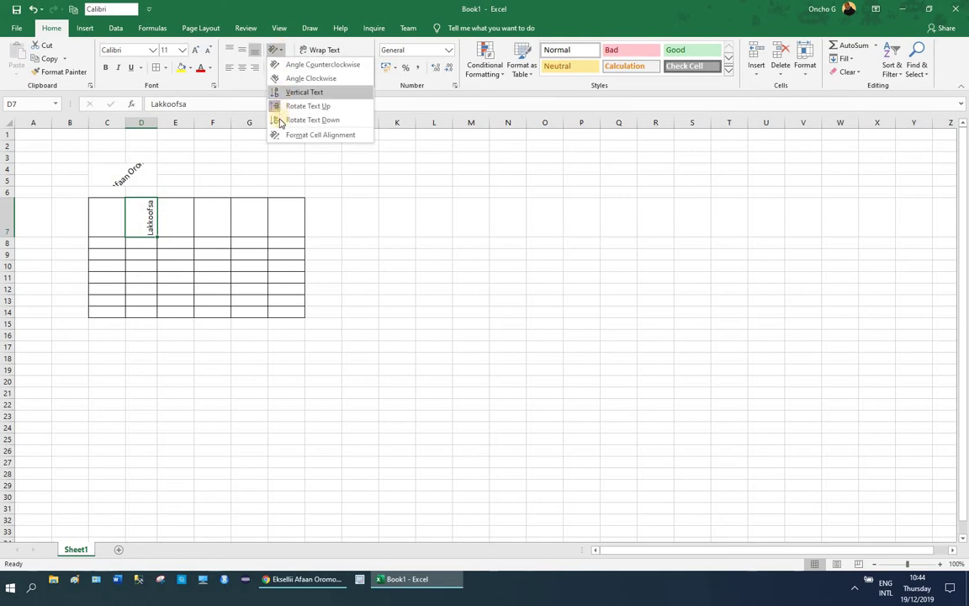
{"action": "left_click", "coordinate": [283, 91]}
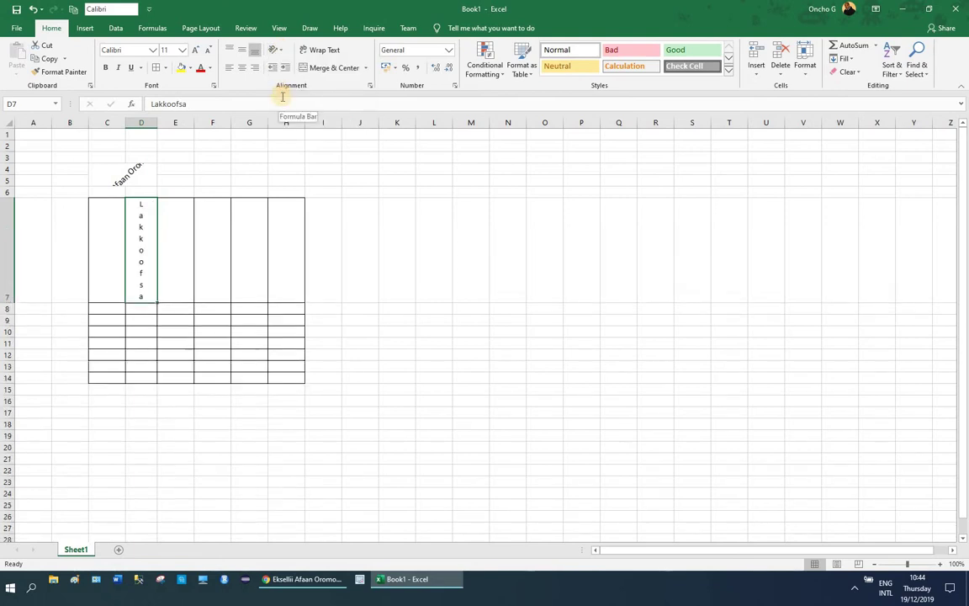
Set the orientation of the "Lakkoofsa" text in cell D7 to Rotate Text Down and view its Format Cells alignment settings.
{"action": "left_click", "coordinate": [278, 50]}
{"action": "left_click", "coordinate": [289, 117]}
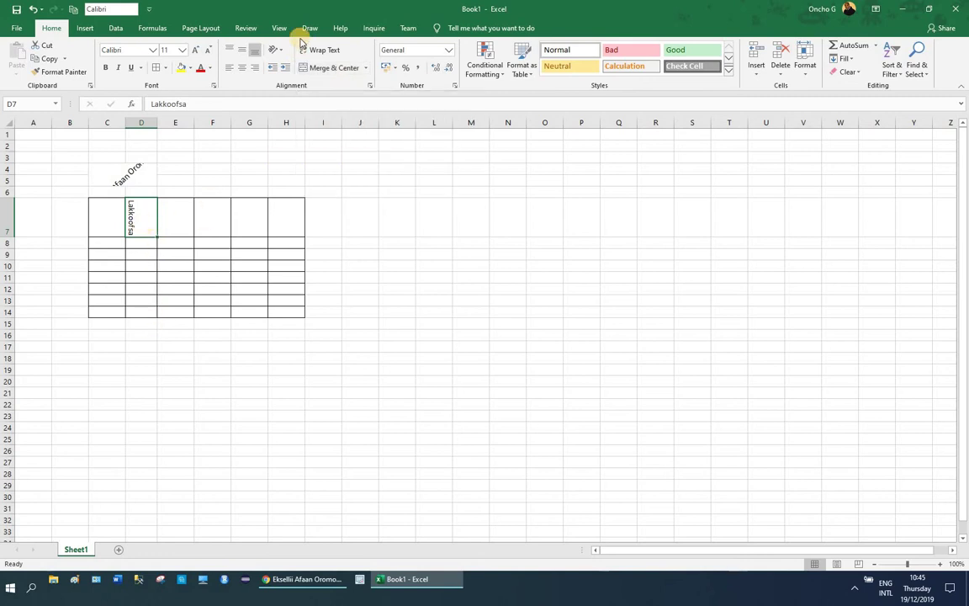
{"action": "left_click", "coordinate": [275, 50]}
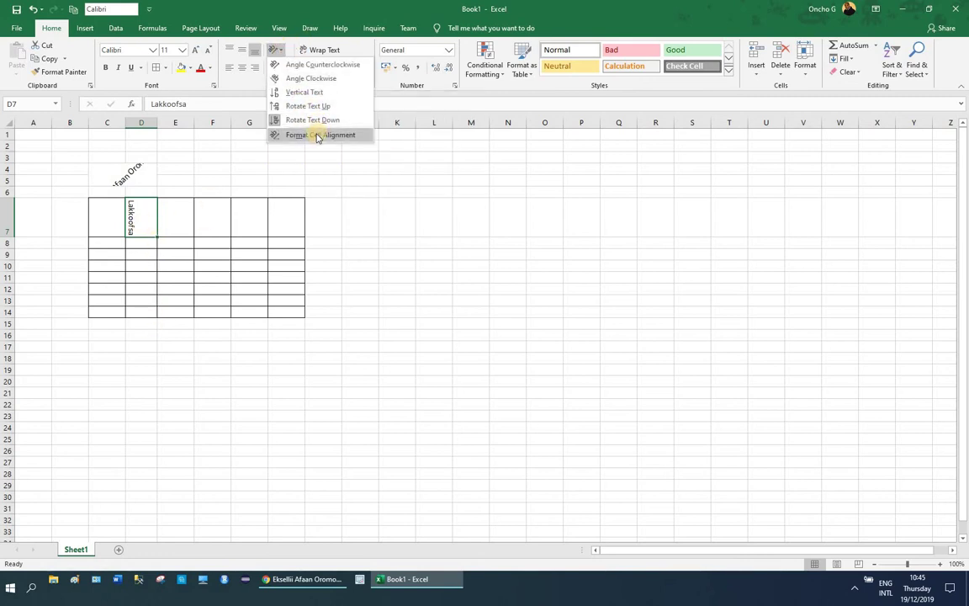
{"action": "key", "text": "Escape"}
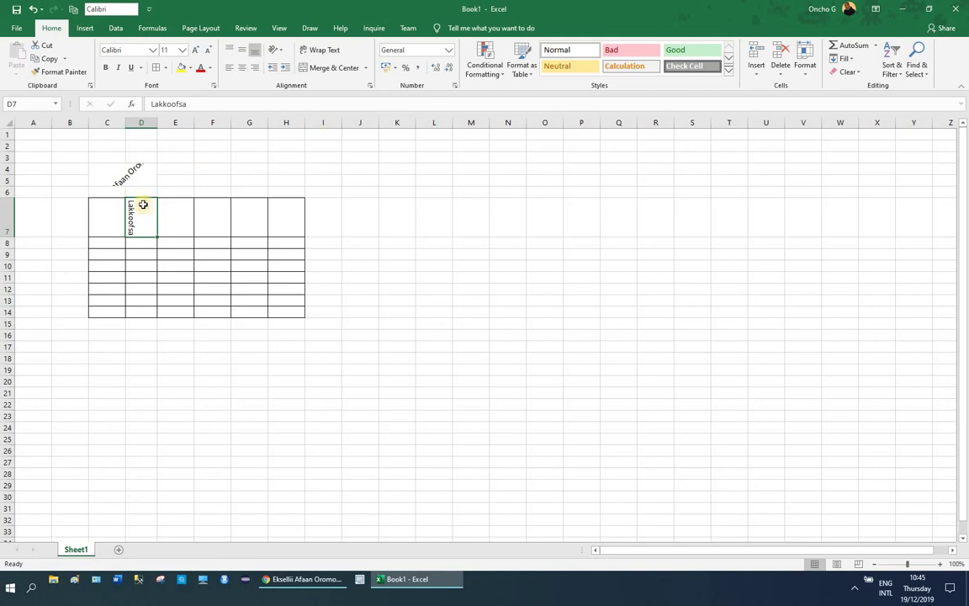
{"action": "key", "text": "ctrl+1"}
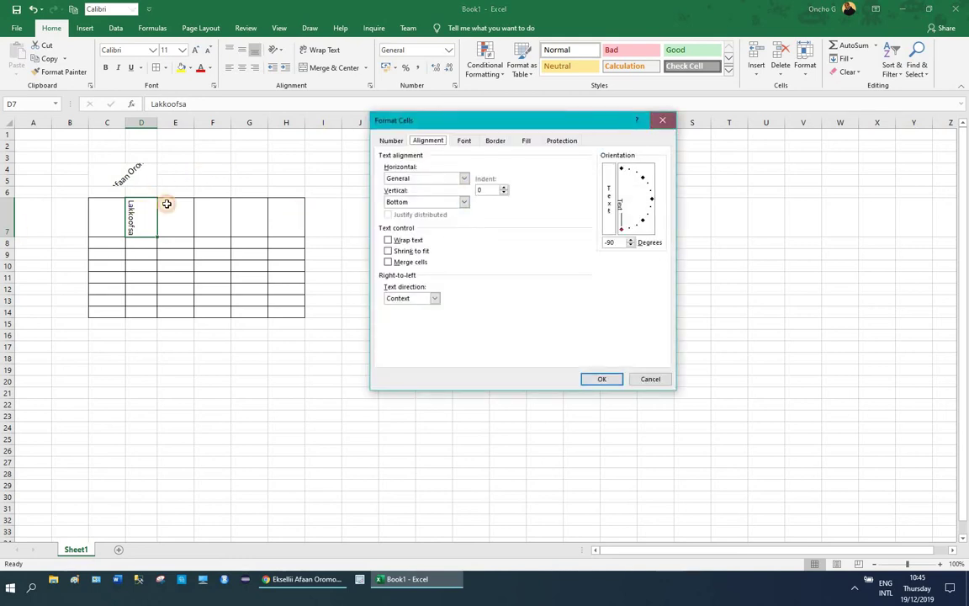
{"action": "key", "text": "Escape"}
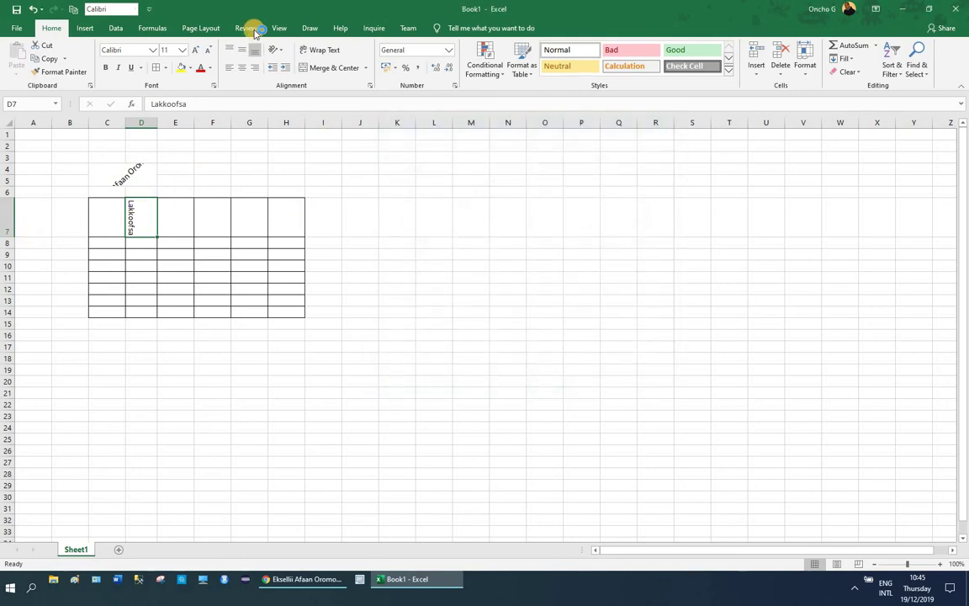
{"action": "left_click", "coordinate": [276, 50]}
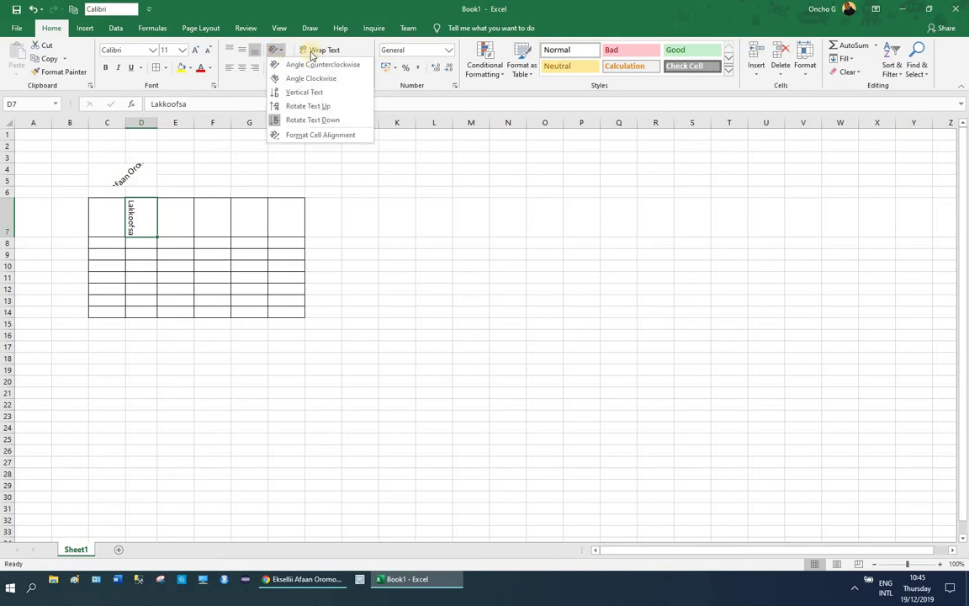
{"action": "left_click", "coordinate": [140, 220]}
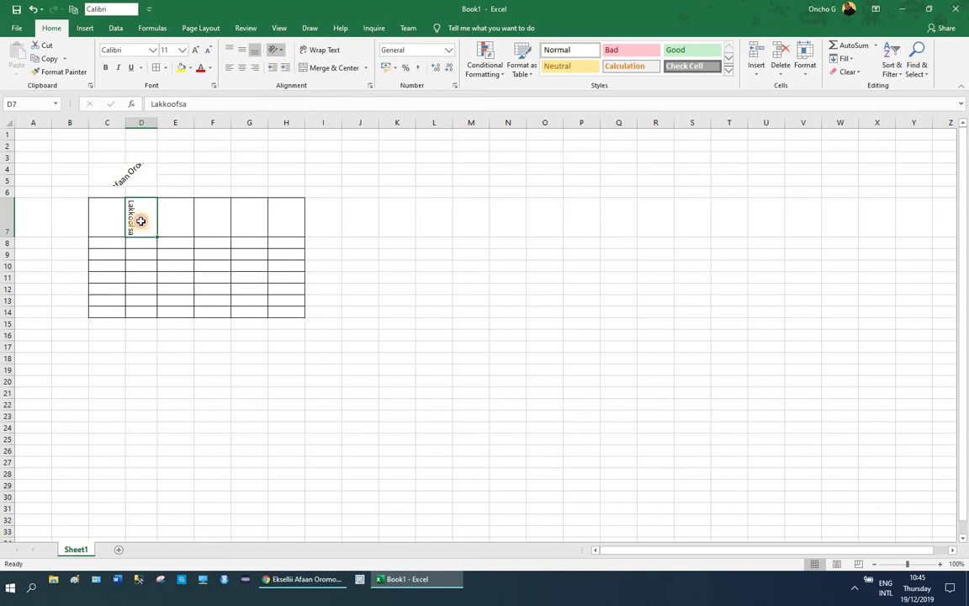
Undo the orientation changes in cell D7 and the narrowing of column D.
{"action": "left_click", "coordinate": [33, 10]}
{"action": "left_click", "coordinate": [32, 10]}
{"action": "left_click", "coordinate": [33, 10]}
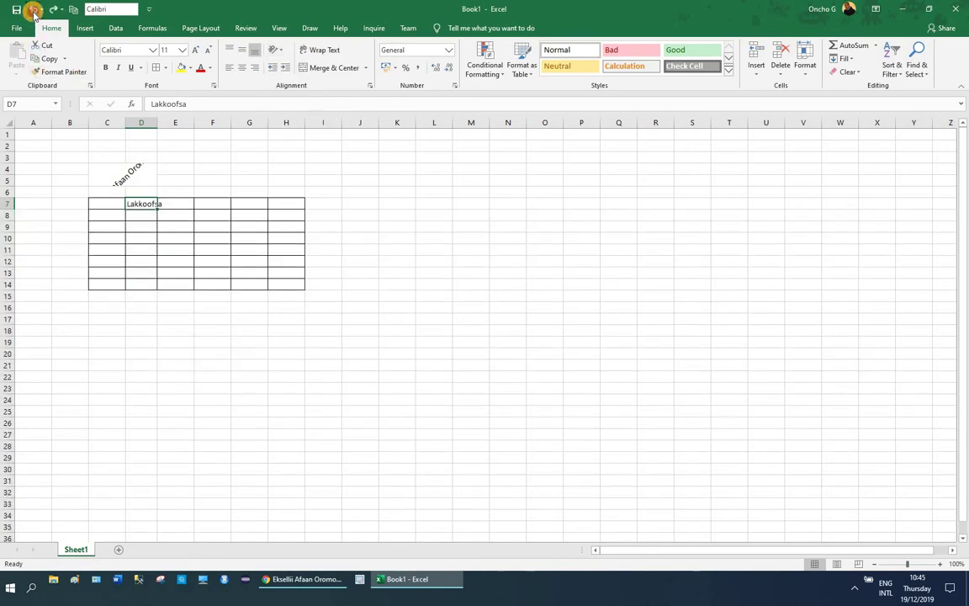
{"action": "left_click", "coordinate": [33, 10]}
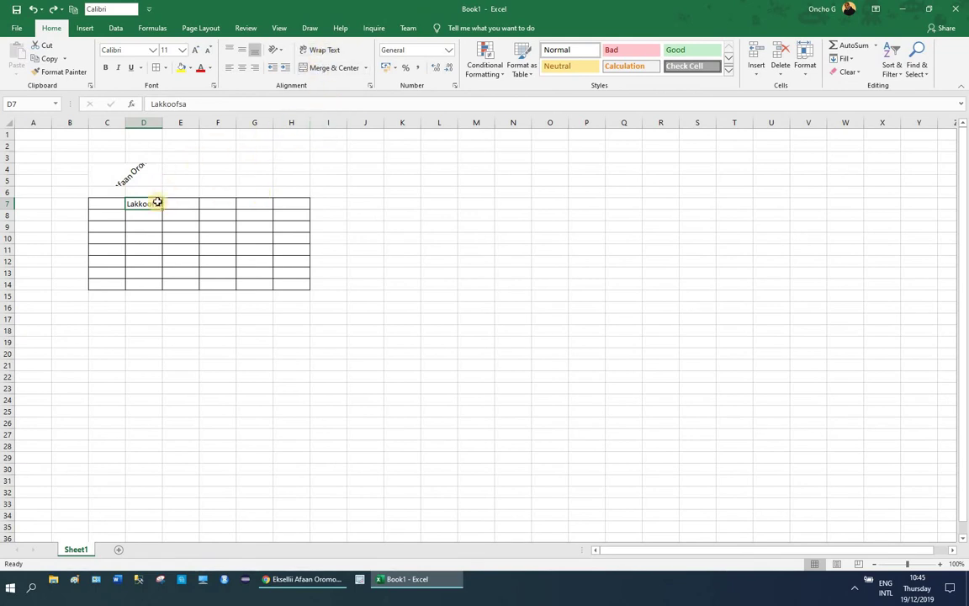
Change the text in cell D7 to "Lakkoofsa tokkoffaa" and wrap it within the cell.
{"action": "left_click", "coordinate": [195, 107]}
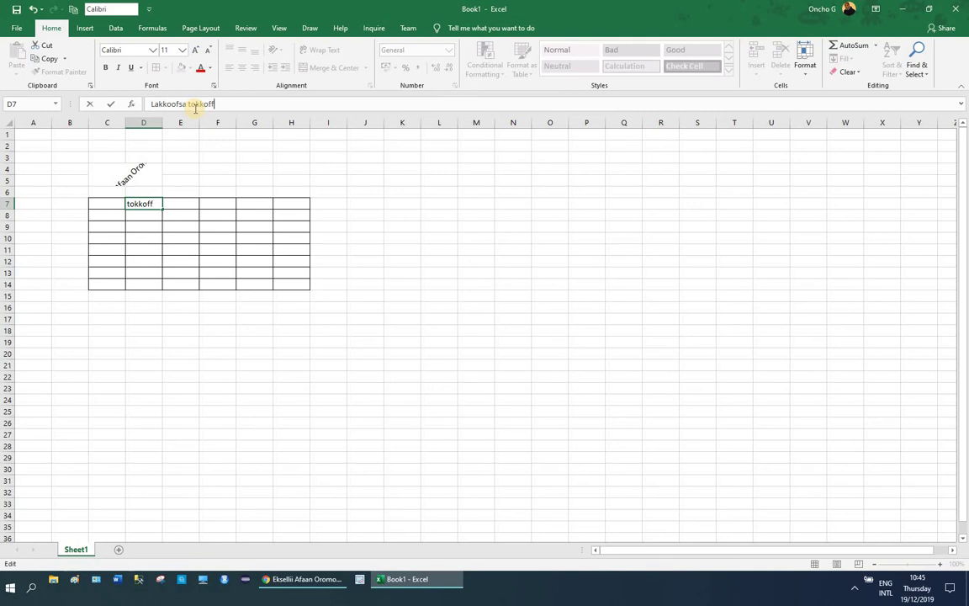
{"action": "key", "text": "Return"}
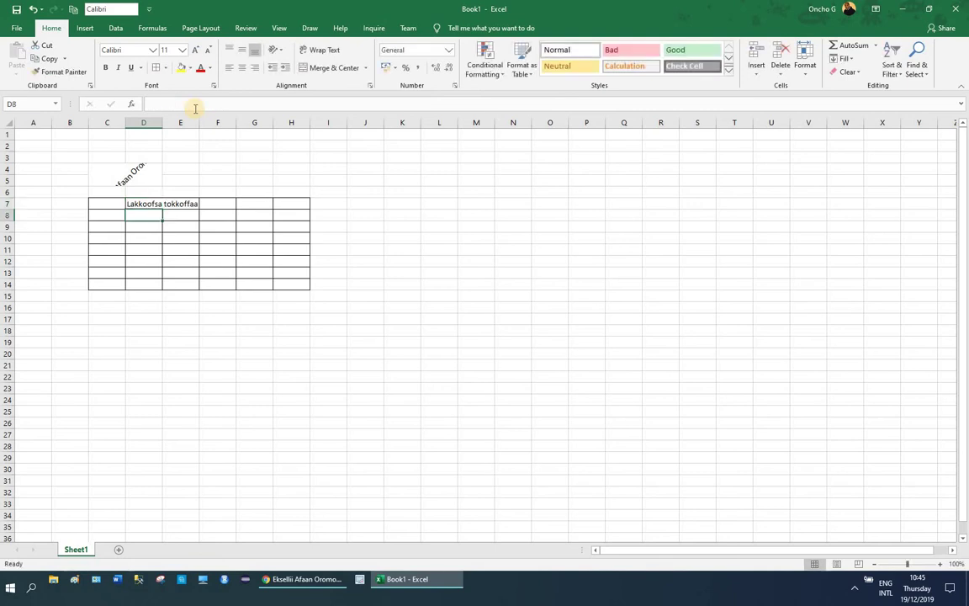
{"action": "left_click", "coordinate": [145, 205]}
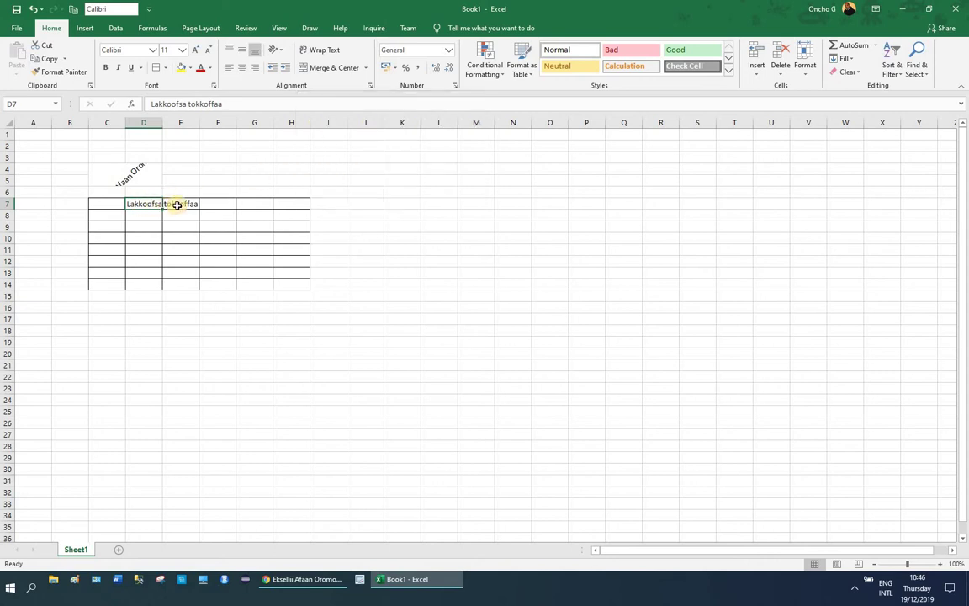
{"action": "left_click", "coordinate": [320, 51]}
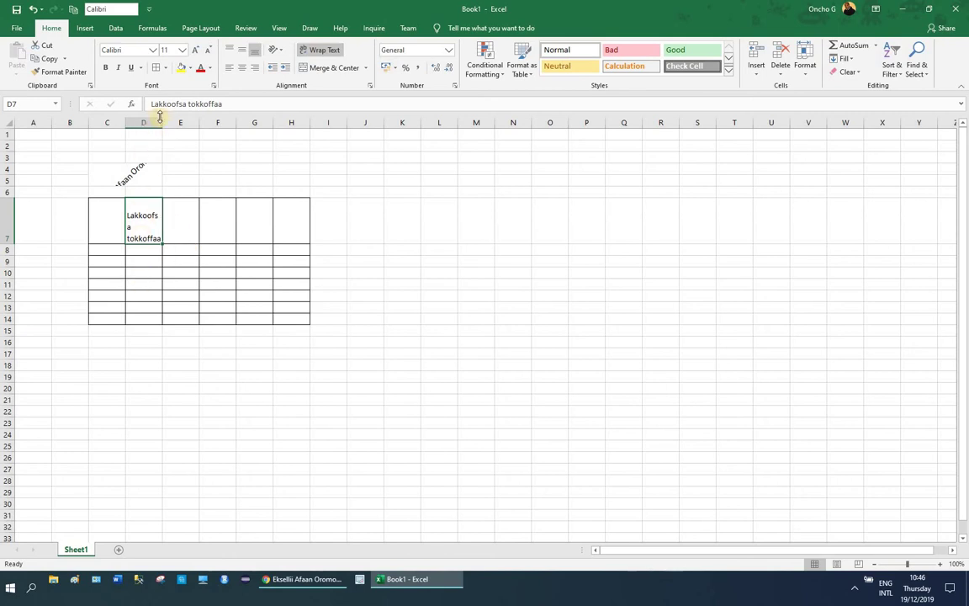
Widen column D slightly and reduce the height of row 7 to fit the wrapped text on two lines.
{"action": "left_click_drag", "start_coordinate": [164, 123], "coordinate": [170, 123]}
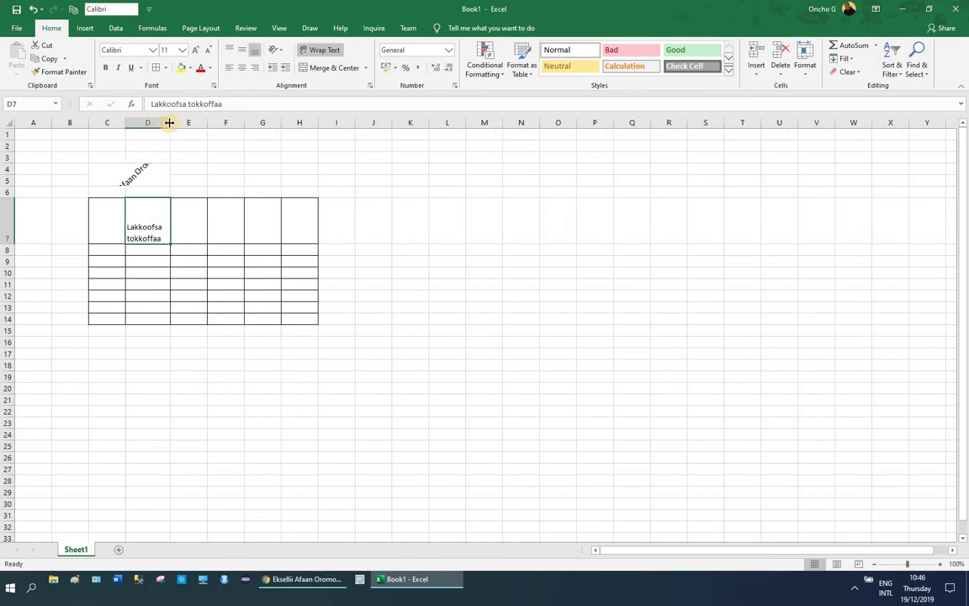
{"action": "mouse_move", "coordinate": [7, 243]}
{"action": "left_mouse_down"}
{"action": "mouse_move", "coordinate": [11, 214]}
{"action": "mouse_move", "coordinate": [13, 224]}
{"action": "left_mouse_up"}
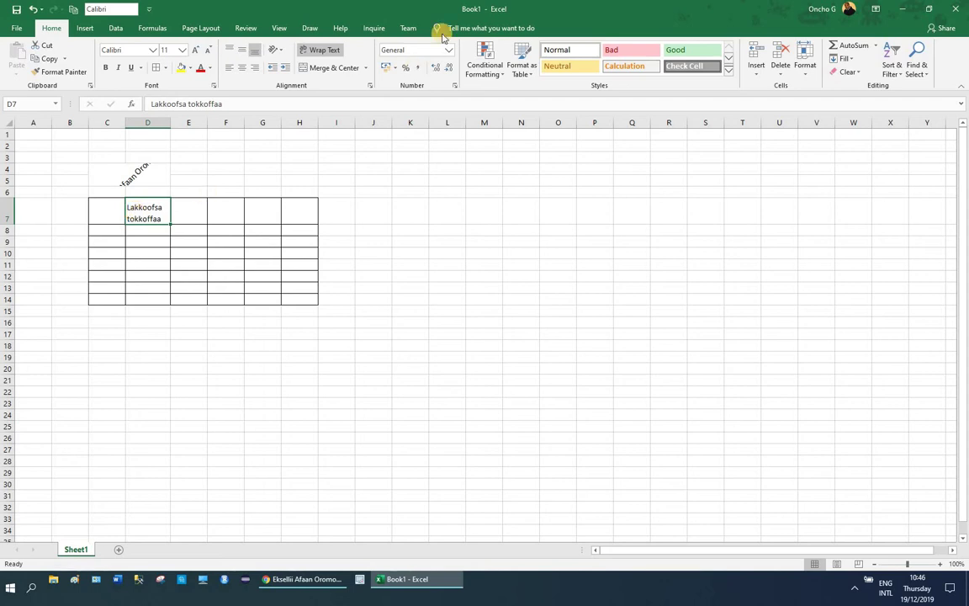
View the orientation options and the Format Cells alignment settings of cell D7, leaving them without changes.
{"action": "left_click", "coordinate": [281, 54]}
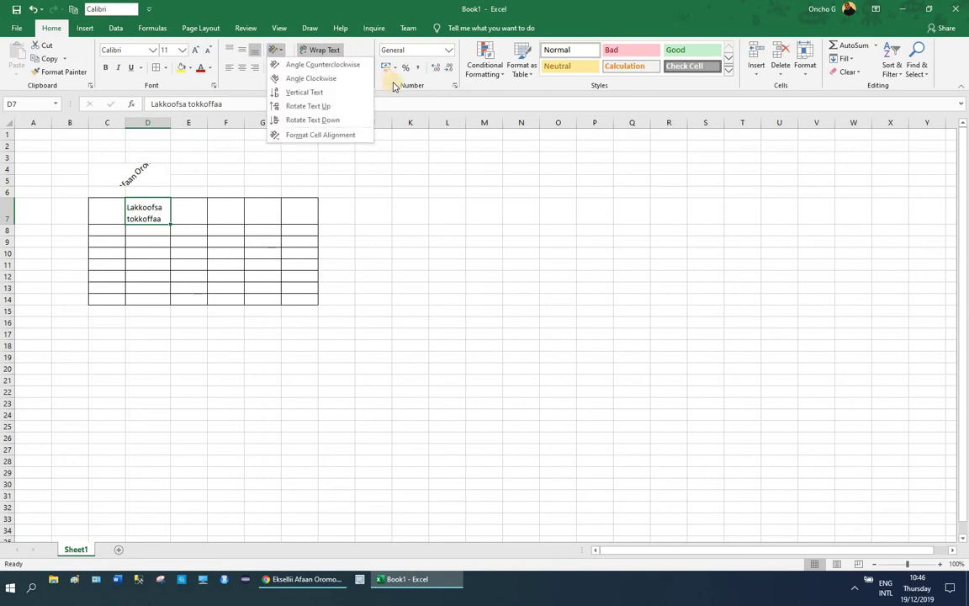
{"action": "left_click", "coordinate": [365, 87]}
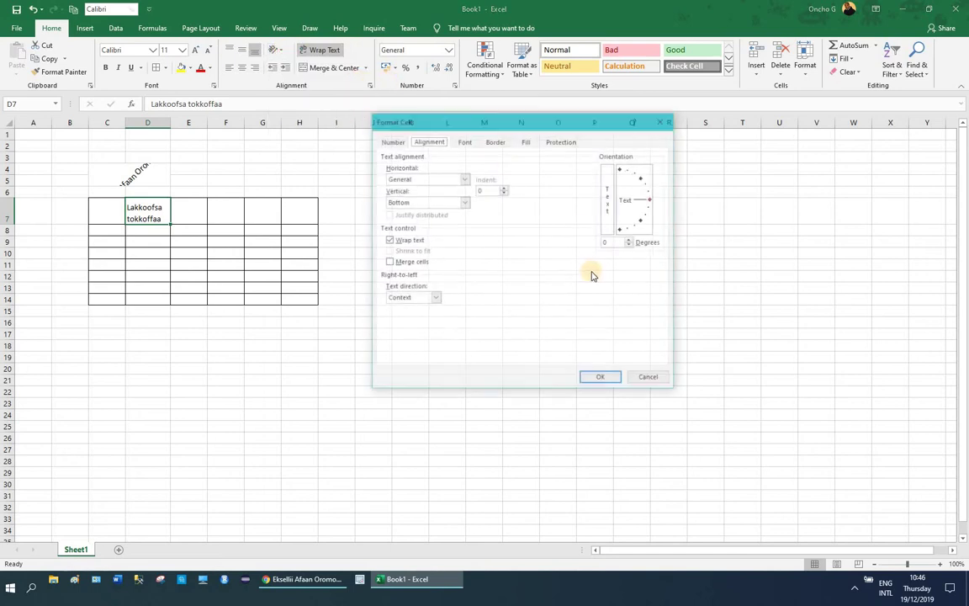
{"action": "left_click_drag", "start_coordinate": [530, 120], "coordinate": [515, 167]}
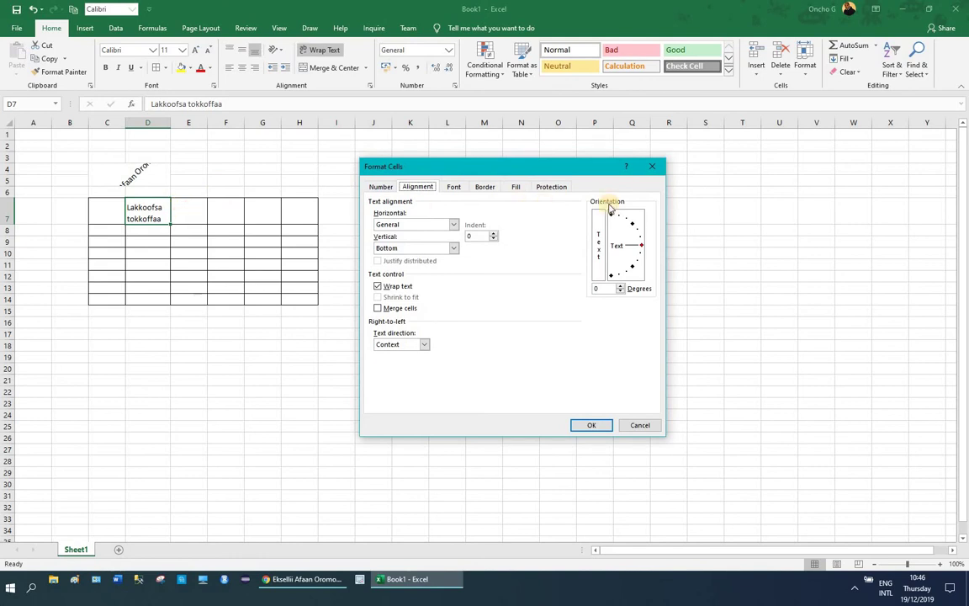
{"action": "left_click", "coordinate": [651, 166]}
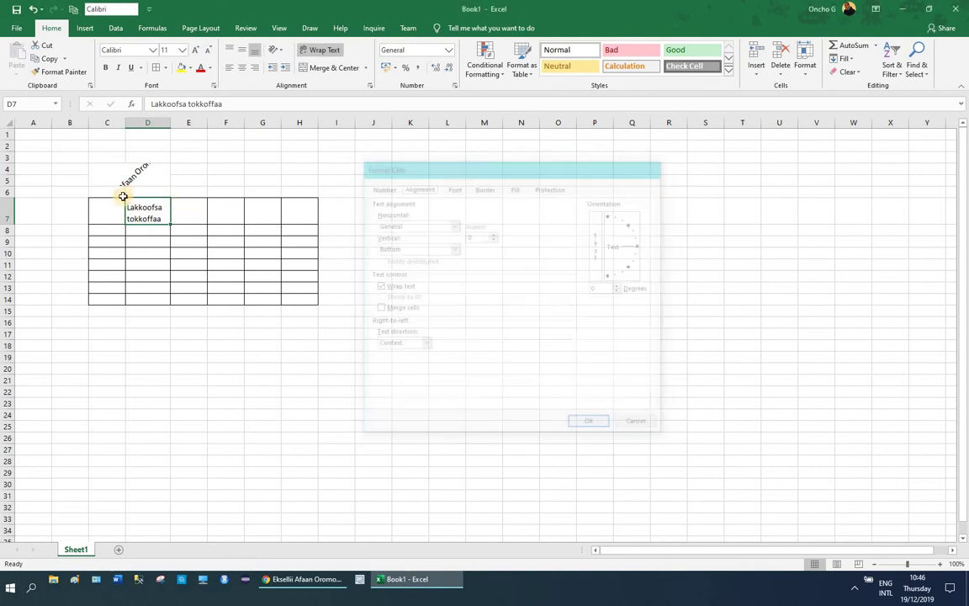
Enter "Qubee Afaan oromoo" in cell E7.
{"action": "left_click", "coordinate": [186, 212]}
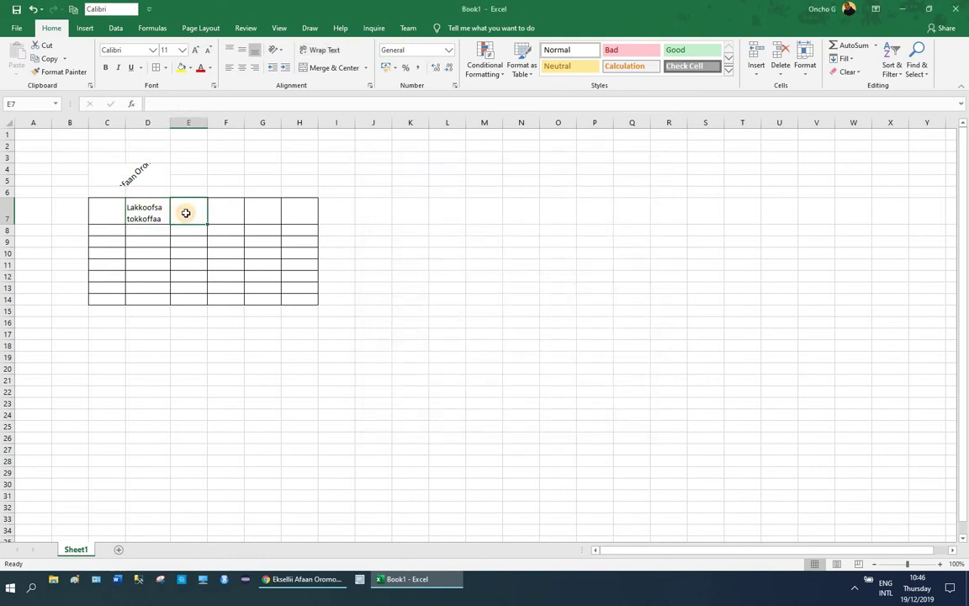
{"action": "type", "text": "Qubee Afaan o"}
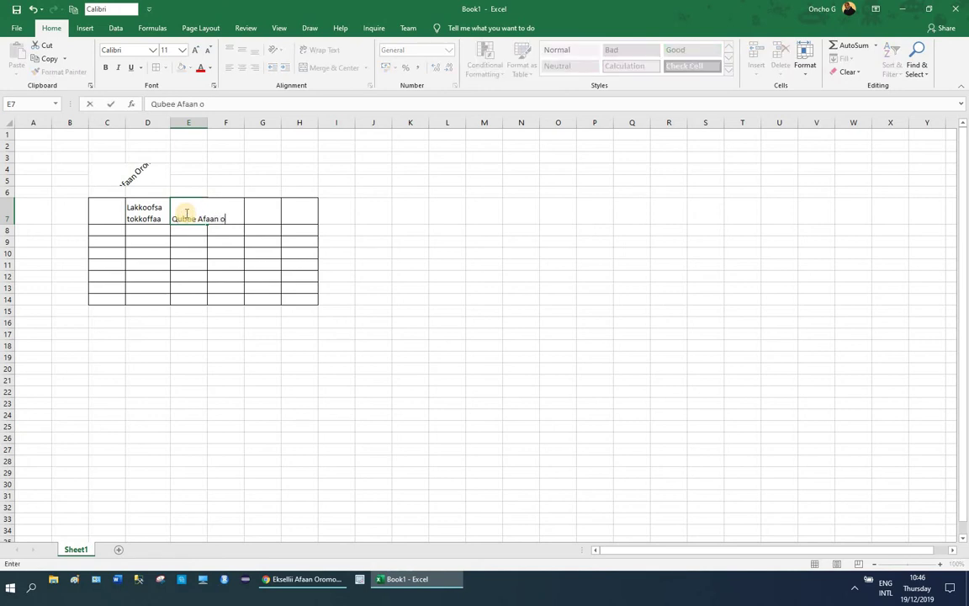
{"action": "type", "text": "romoo"}
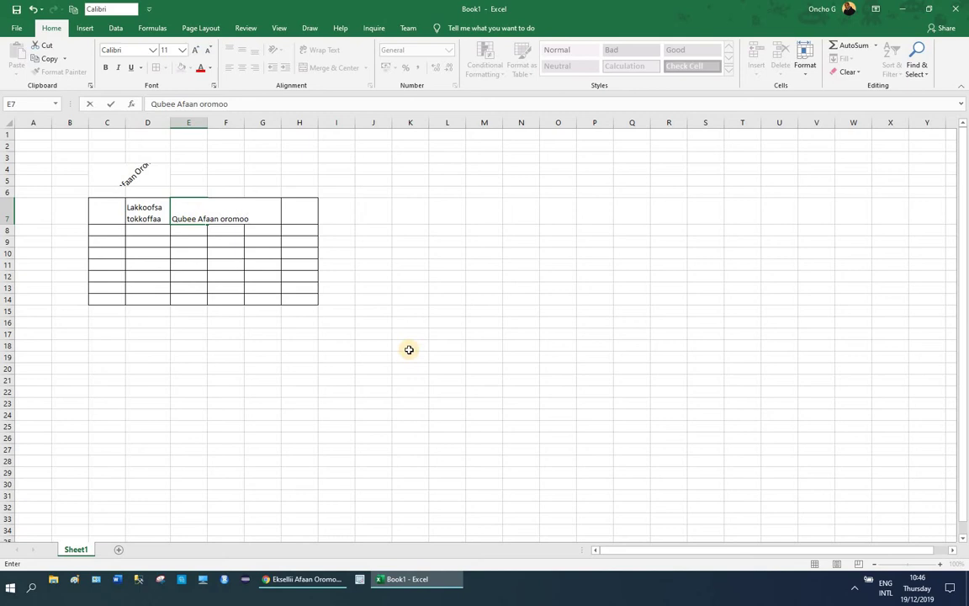
{"action": "left_click", "coordinate": [336, 357]}
Set the text orientation of cell E7 to 76 degrees in the Format Cells alignment settings.
{"action": "left_click", "coordinate": [191, 213]}
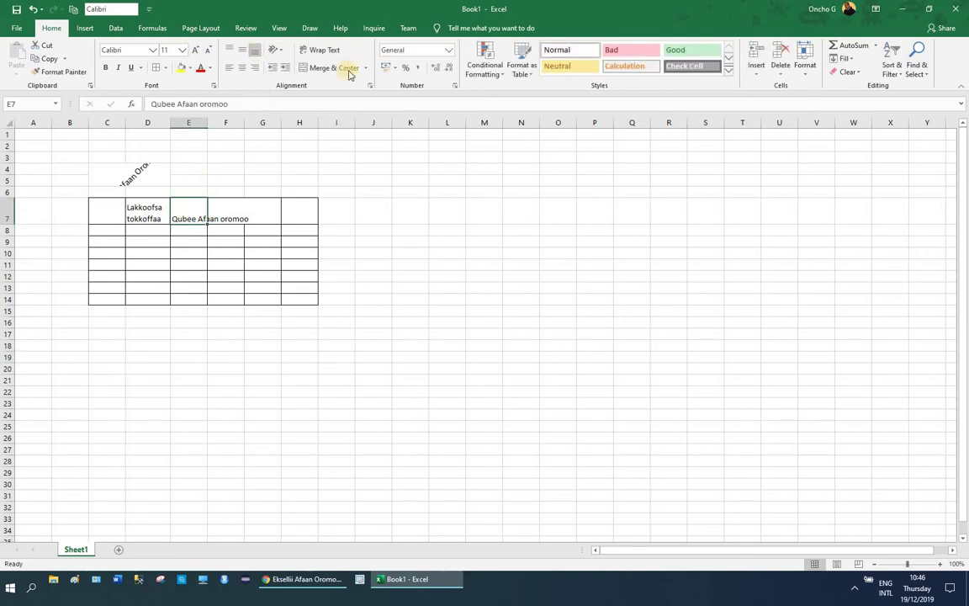
{"action": "left_click", "coordinate": [370, 86]}
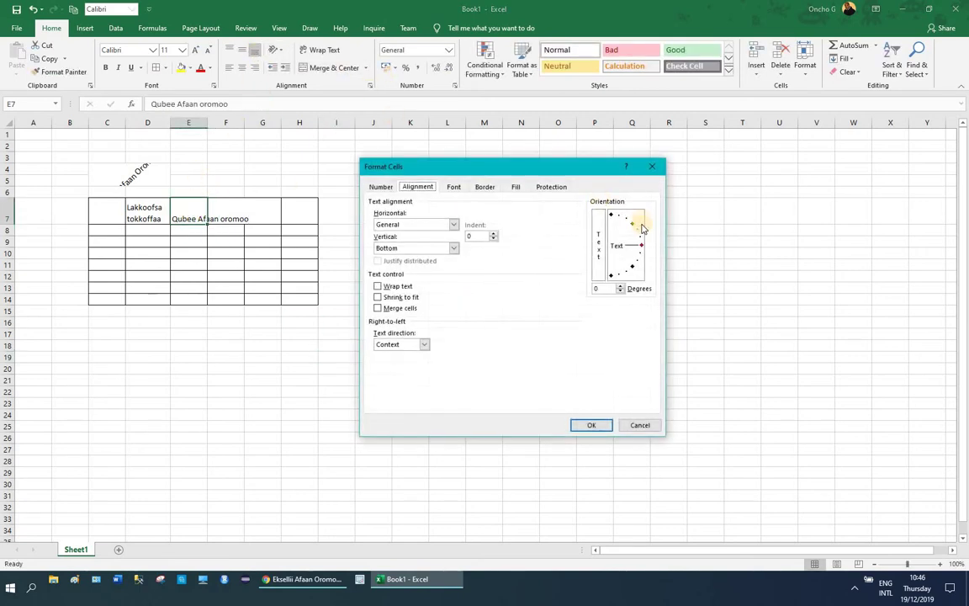
{"action": "left_click", "coordinate": [631, 254]}
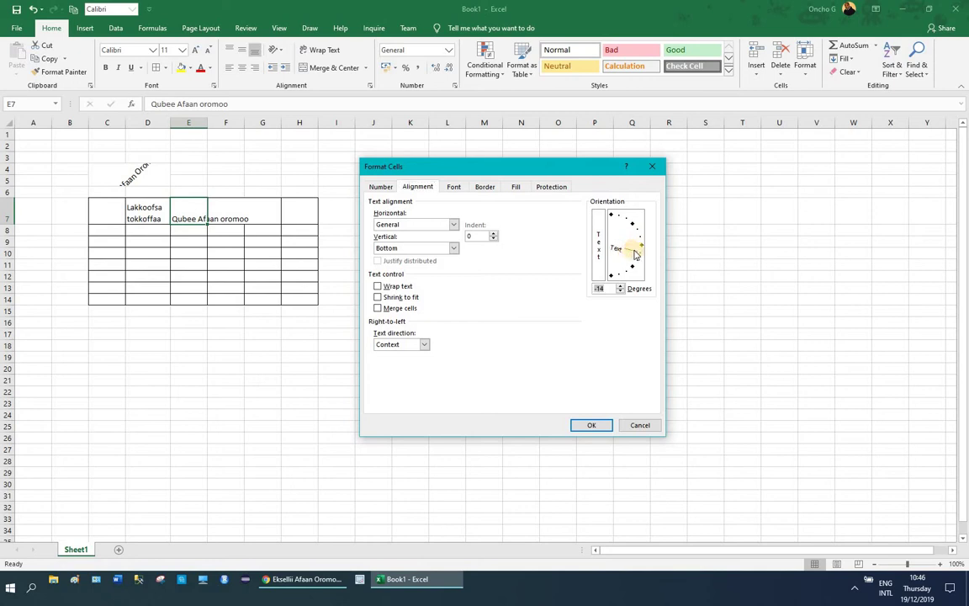
{"action": "left_click_drag", "start_coordinate": [635, 254], "coordinate": [612, 219]}
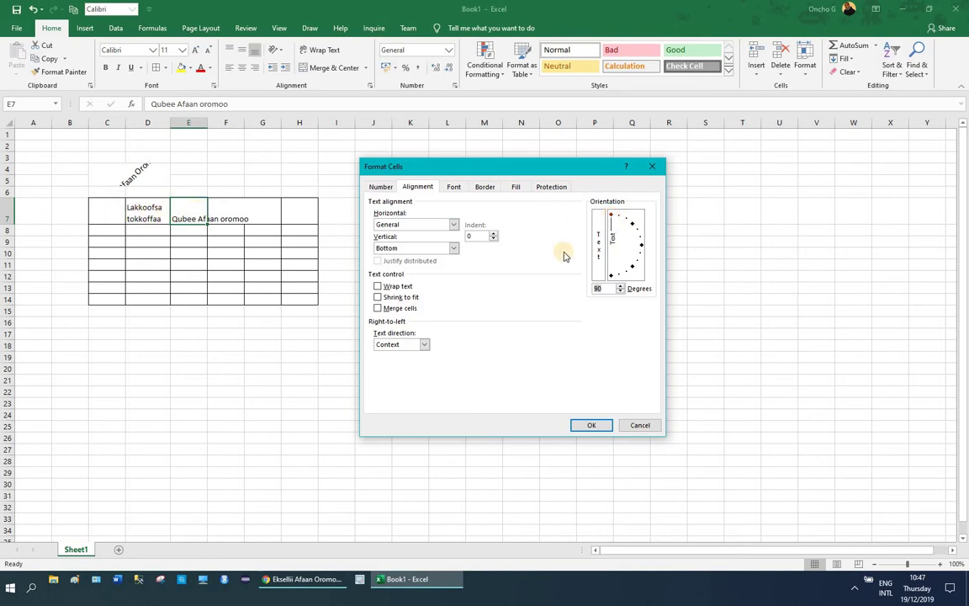
{"action": "mouse_move", "coordinate": [611, 218]}
{"action": "left_mouse_down"}
{"action": "mouse_move", "coordinate": [627, 233]}
{"action": "mouse_move", "coordinate": [610, 218]}
{"action": "mouse_move", "coordinate": [614, 276]}
{"action": "mouse_move", "coordinate": [632, 256]}
{"action": "mouse_move", "coordinate": [623, 228]}
{"action": "left_mouse_up"}
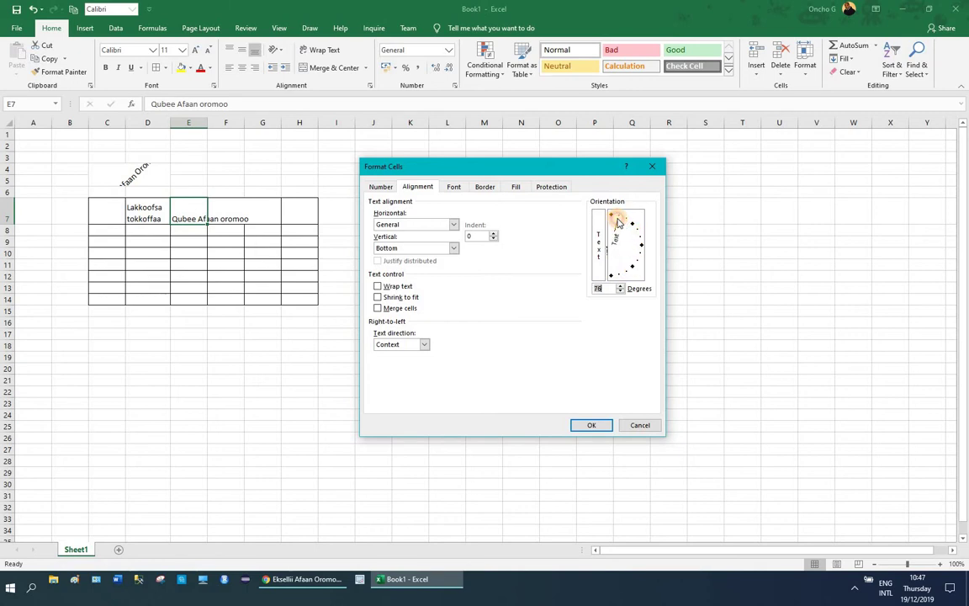
{"action": "left_click", "coordinate": [592, 425]}
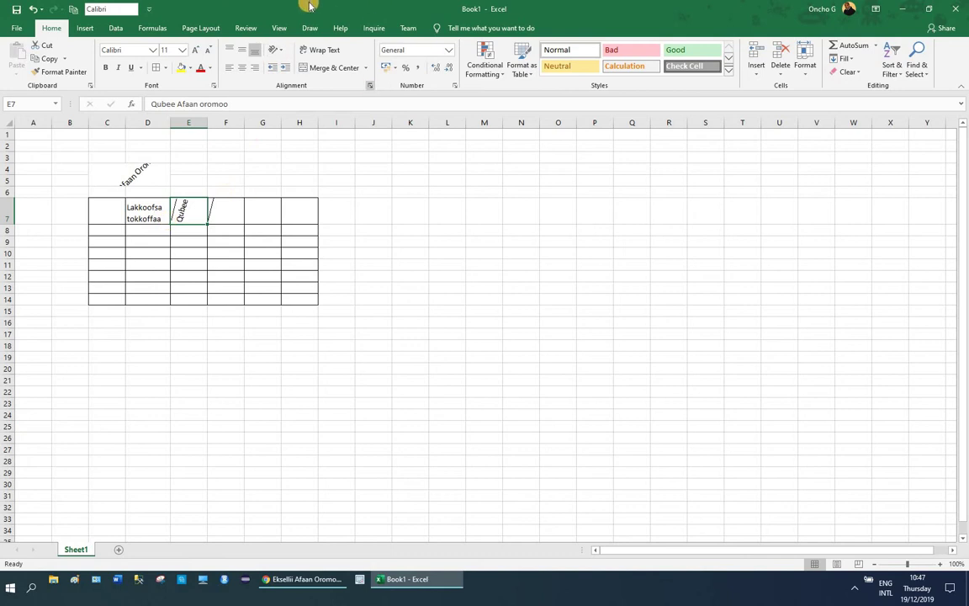
Try text angles such as 60, 45 and -47 degrees for cell E7 in Format Cells and apply a horizontal orientation.
{"action": "left_click", "coordinate": [281, 50]}
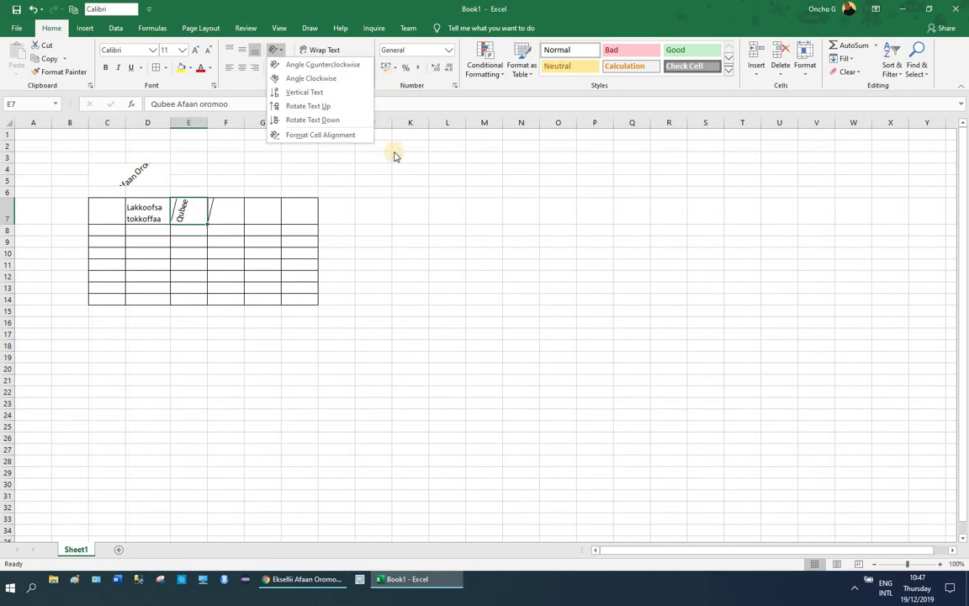
{"action": "left_click", "coordinate": [316, 135]}
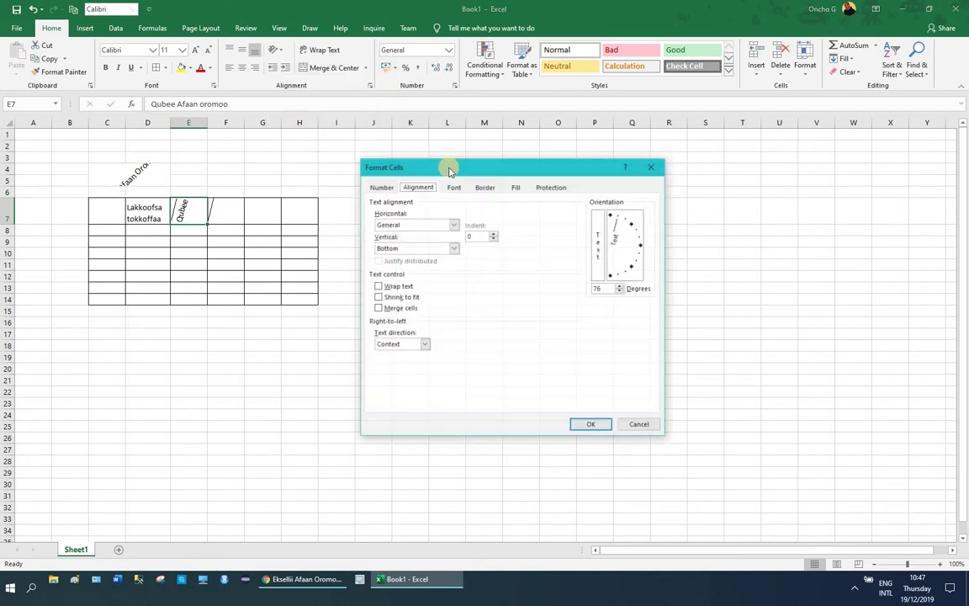
{"action": "left_click_drag", "start_coordinate": [620, 220], "coordinate": [627, 223]}
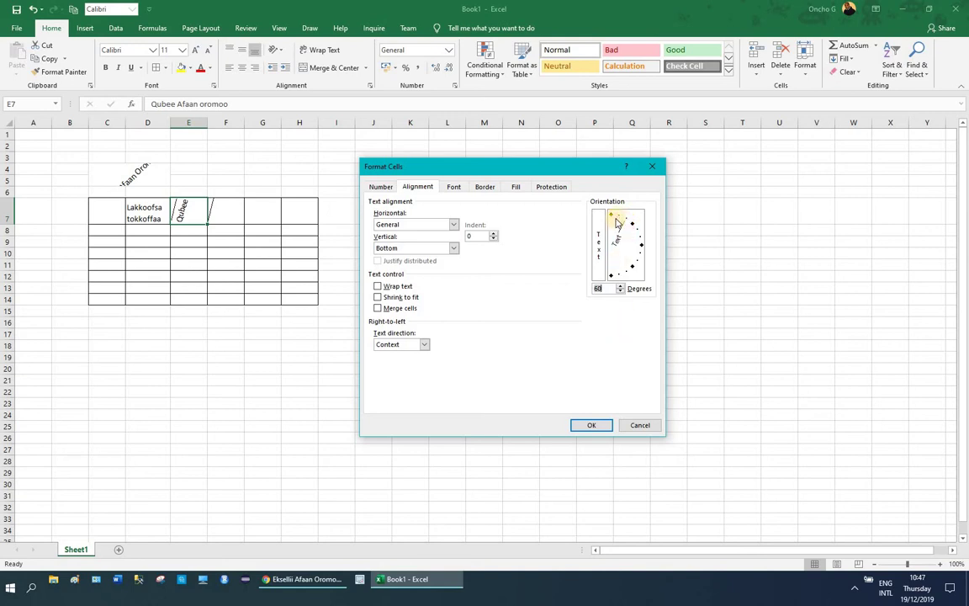
{"action": "left_click_drag", "start_coordinate": [627, 221], "coordinate": [629, 228]}
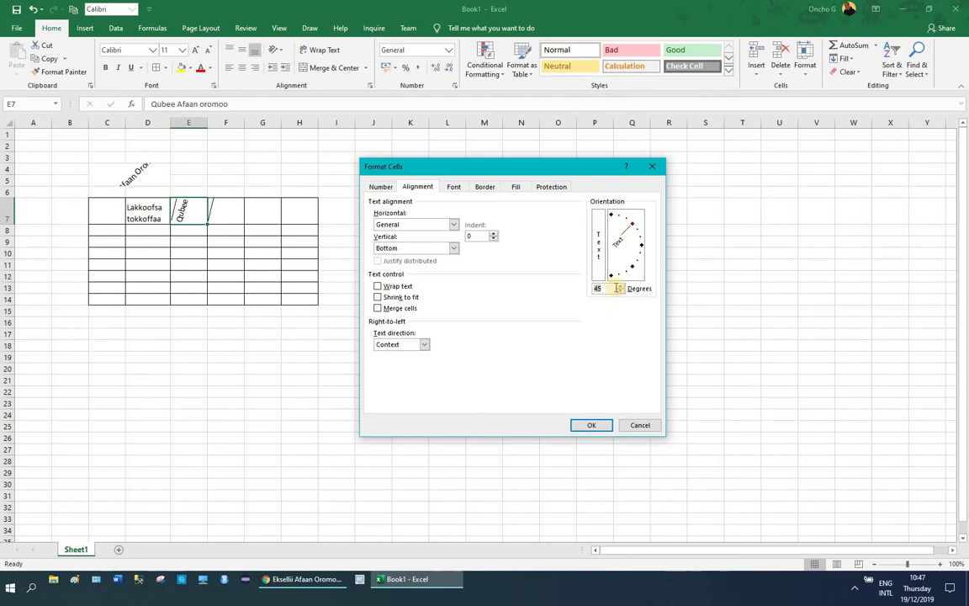
{"action": "double_click", "coordinate": [618, 288]}
{"action": "mouse_move", "coordinate": [630, 270]}
{"action": "left_mouse_down"}
{"action": "mouse_move", "coordinate": [642, 244]}
{"action": "mouse_move", "coordinate": [637, 273]}
{"action": "left_mouse_up"}
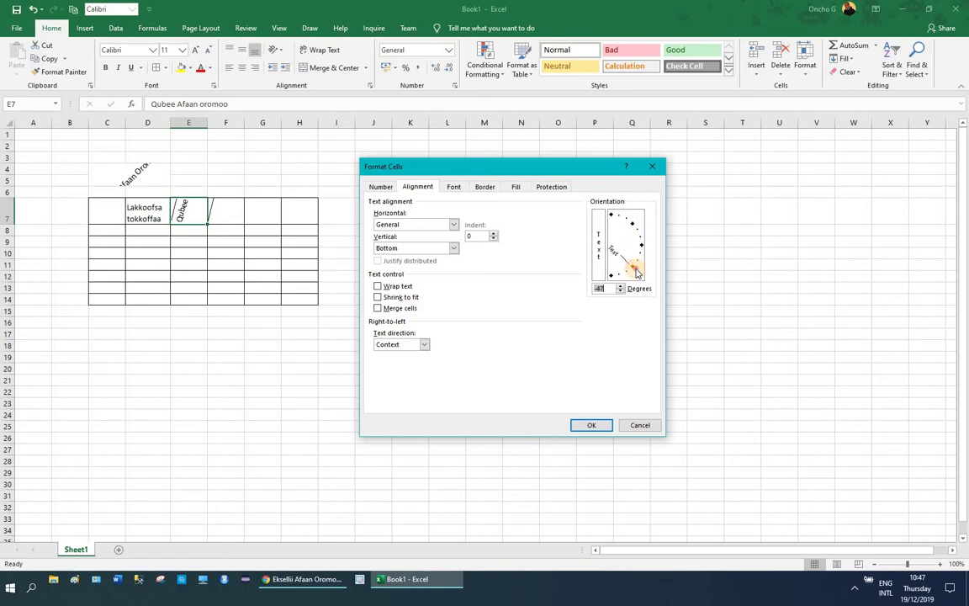
{"action": "left_click_drag", "start_coordinate": [637, 273], "coordinate": [649, 249]}
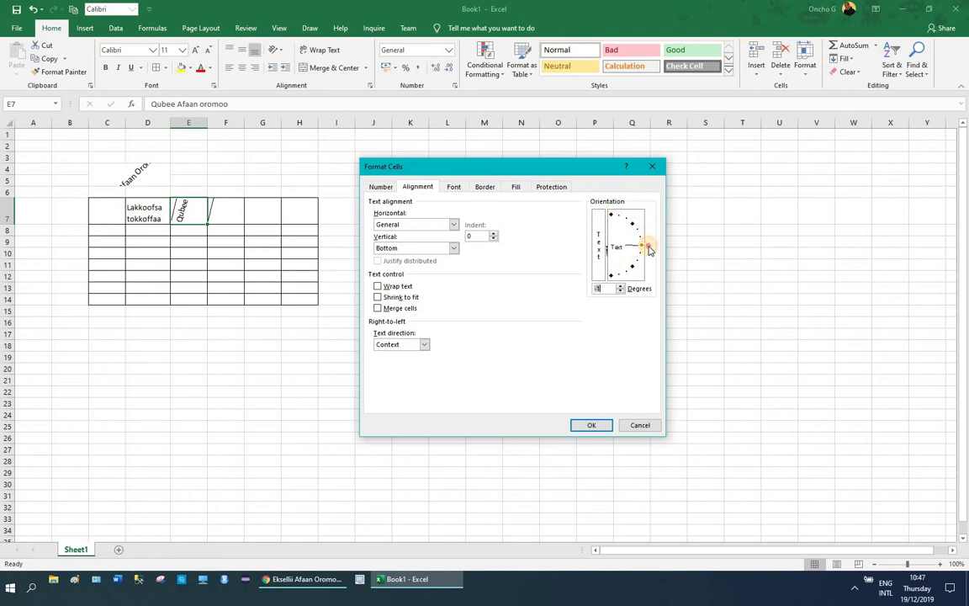
{"action": "left_click", "coordinate": [594, 426]}
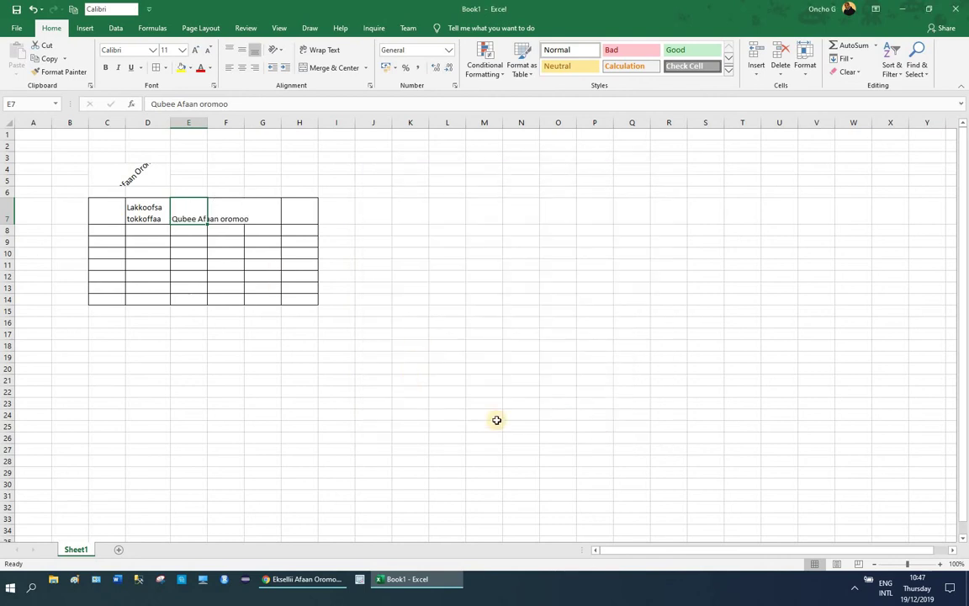
Turn on Wrap text for cell E7 in the Format Cells alignment settings.
{"action": "left_click", "coordinate": [370, 86]}
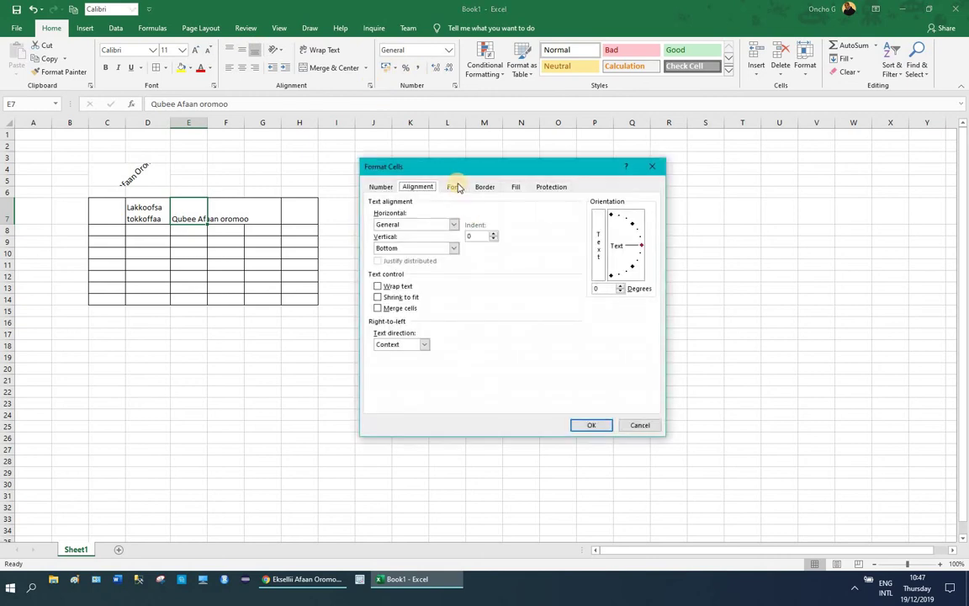
{"action": "left_click_drag", "start_coordinate": [500, 168], "coordinate": [609, 186]}
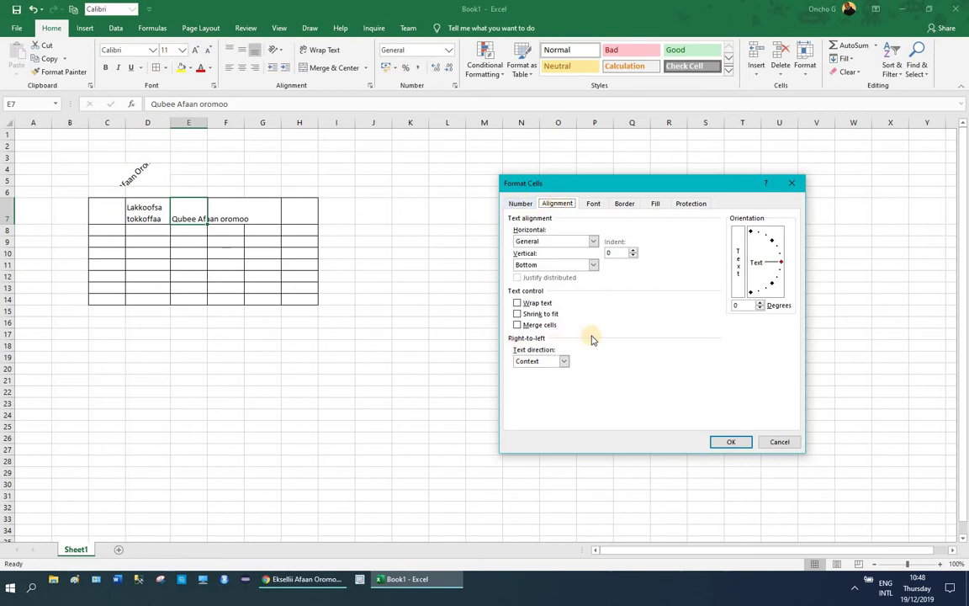
{"action": "left_click", "coordinate": [622, 205]}
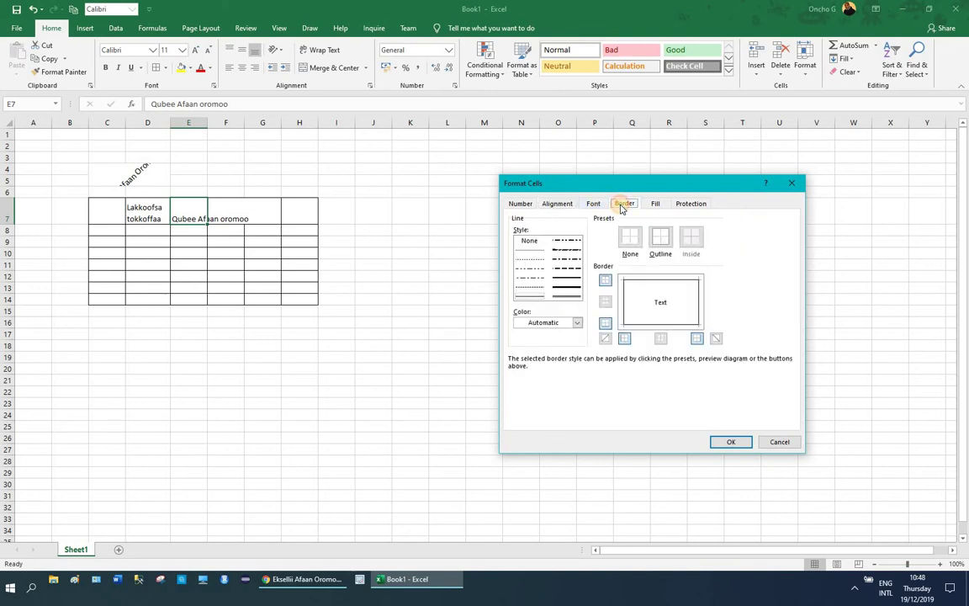
{"action": "left_click", "coordinate": [556, 206]}
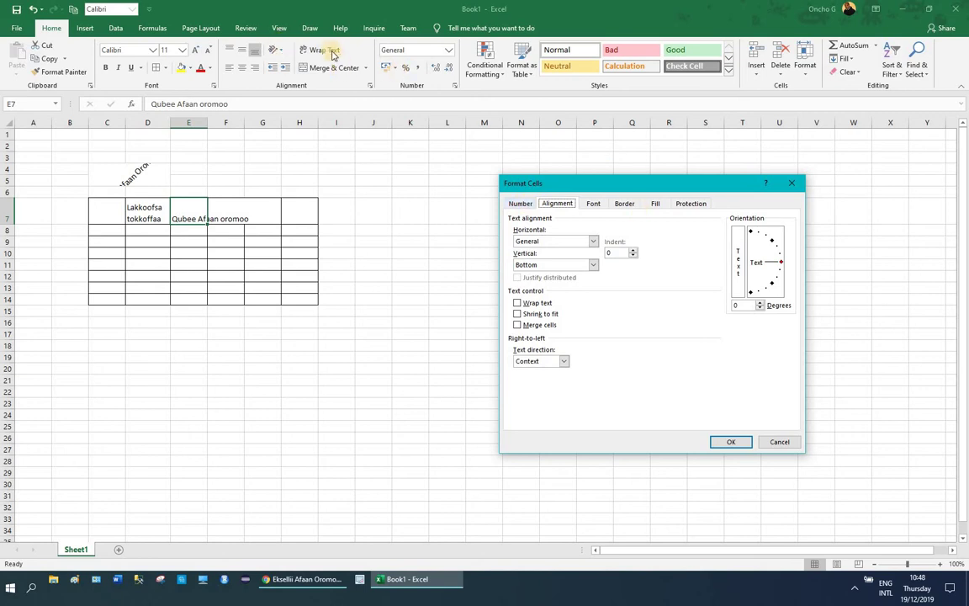
{"action": "left_click", "coordinate": [517, 305]}
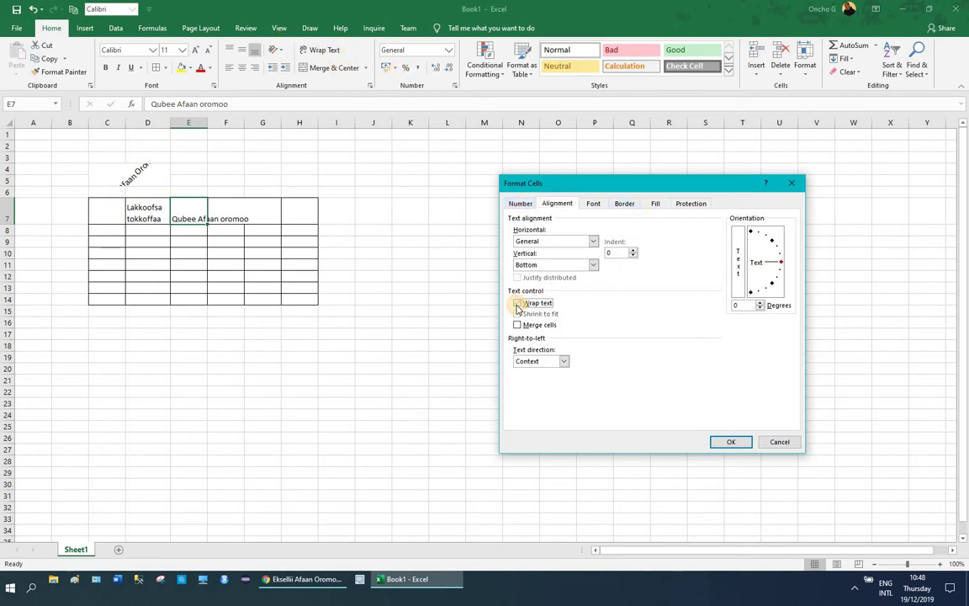
{"action": "left_click", "coordinate": [518, 305]}
{"action": "left_click", "coordinate": [729, 442]}
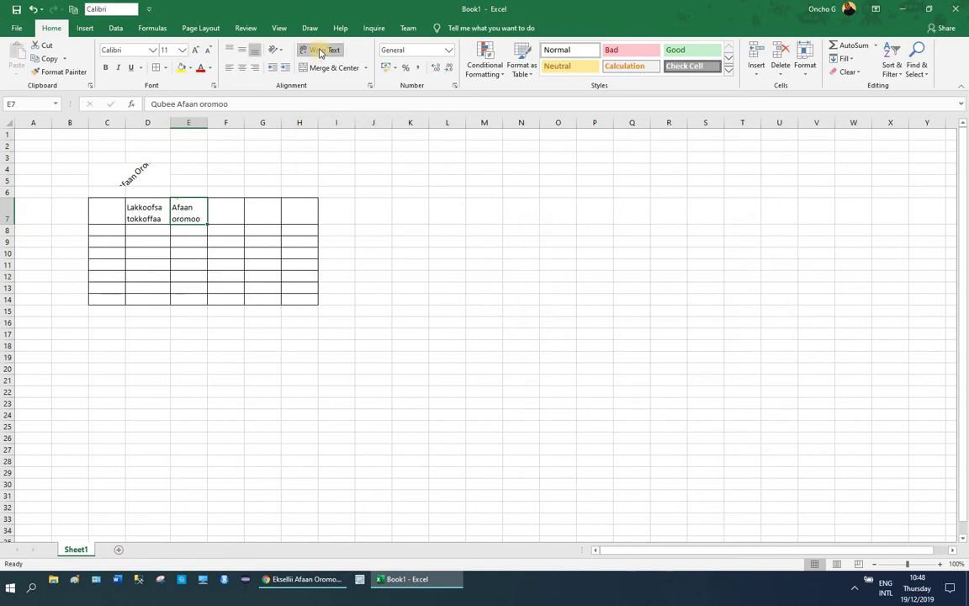
Examine the Format Cells border settings for cell L11 and the list of border presets, leaving both without changes.
{"action": "left_click", "coordinate": [450, 267]}
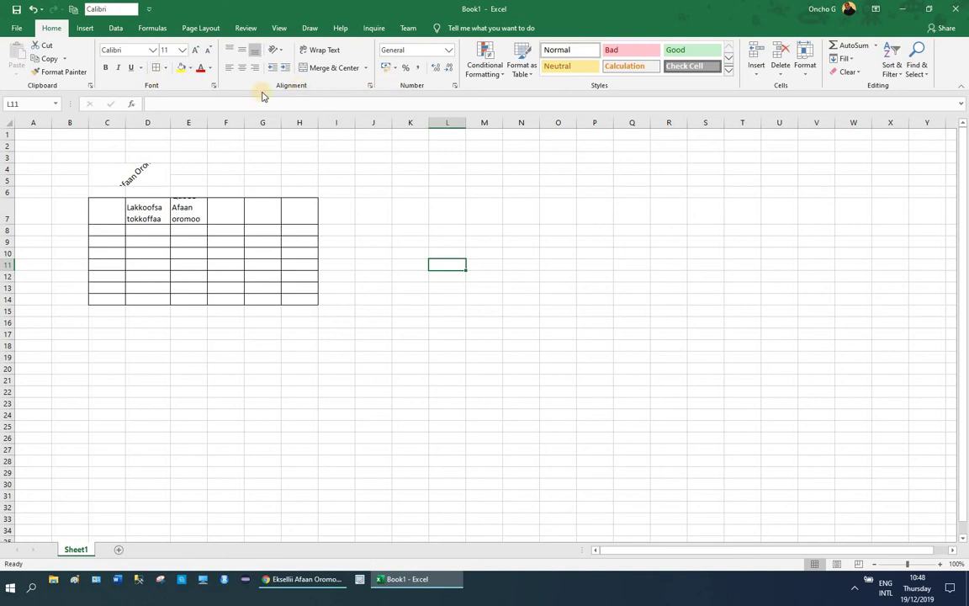
{"action": "left_click", "coordinate": [371, 87]}
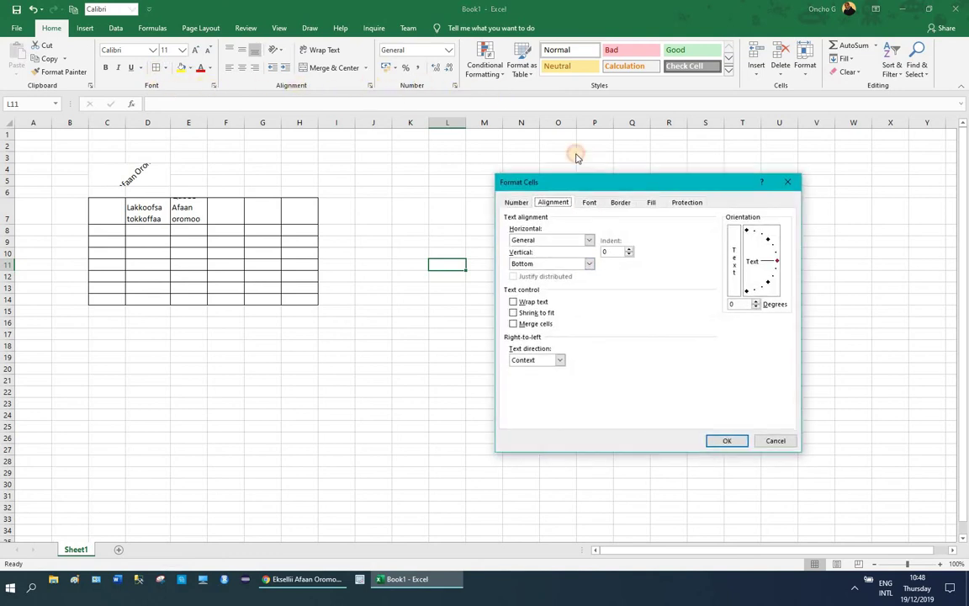
{"action": "left_click", "coordinate": [579, 172]}
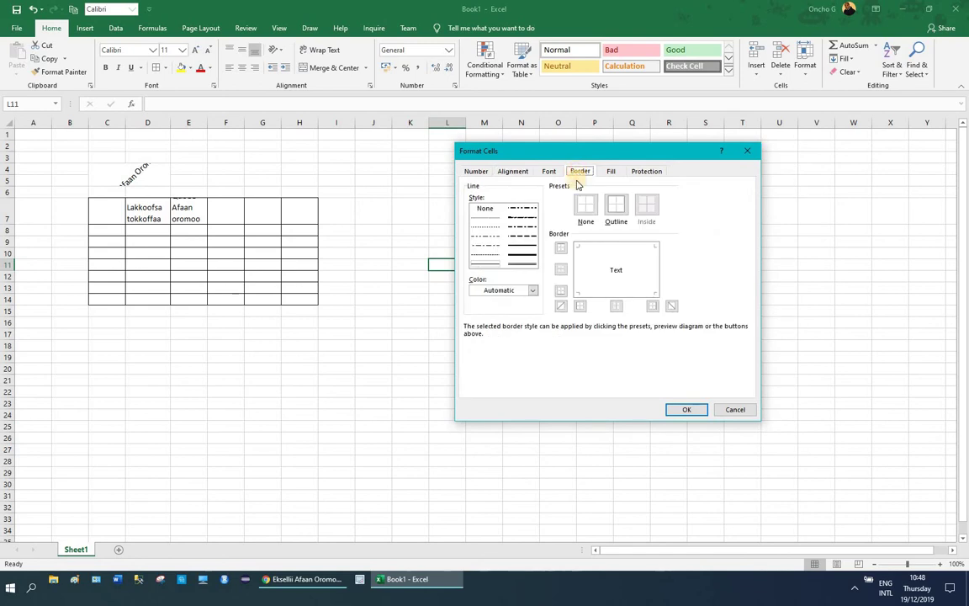
{"action": "left_click", "coordinate": [609, 273]}
{"action": "left_click", "coordinate": [609, 278]}
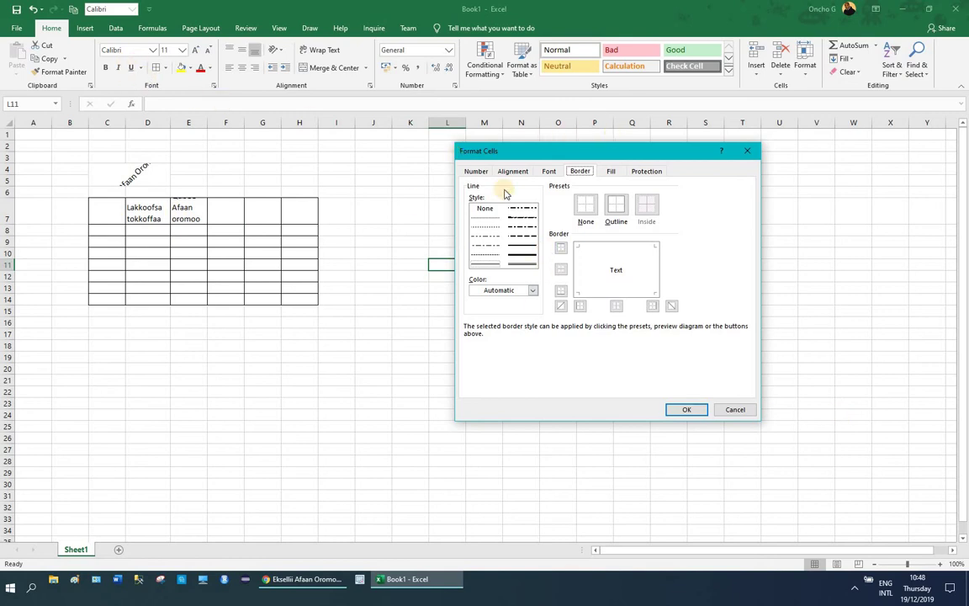
{"action": "left_click", "coordinate": [523, 264]}
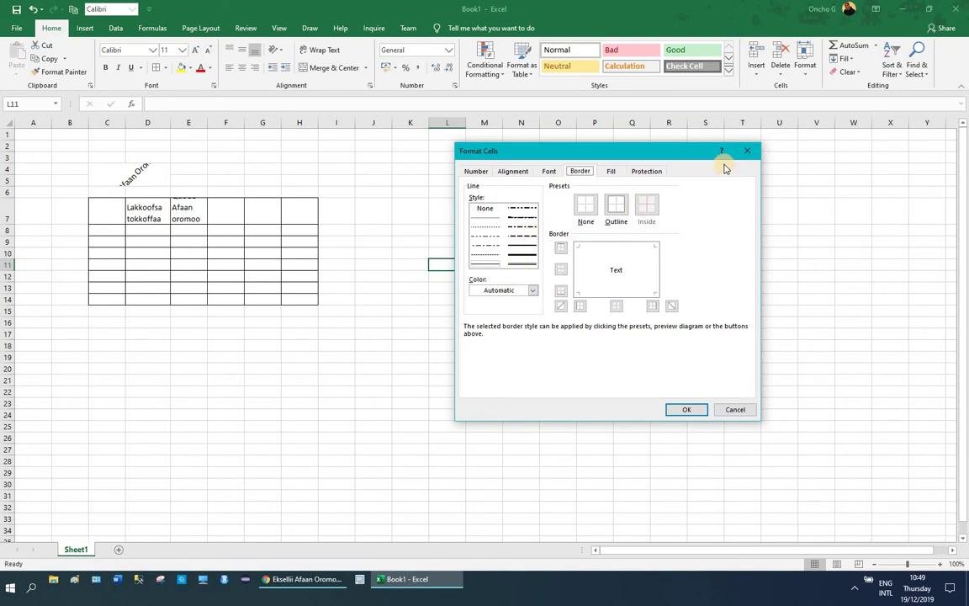
{"action": "left_click", "coordinate": [747, 150]}
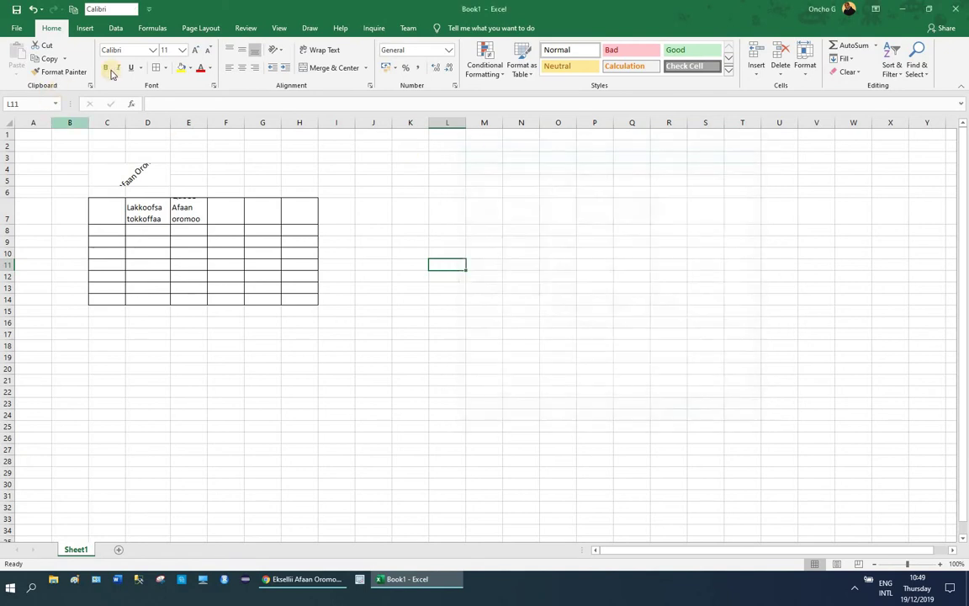
{"action": "left_click", "coordinate": [166, 71]}
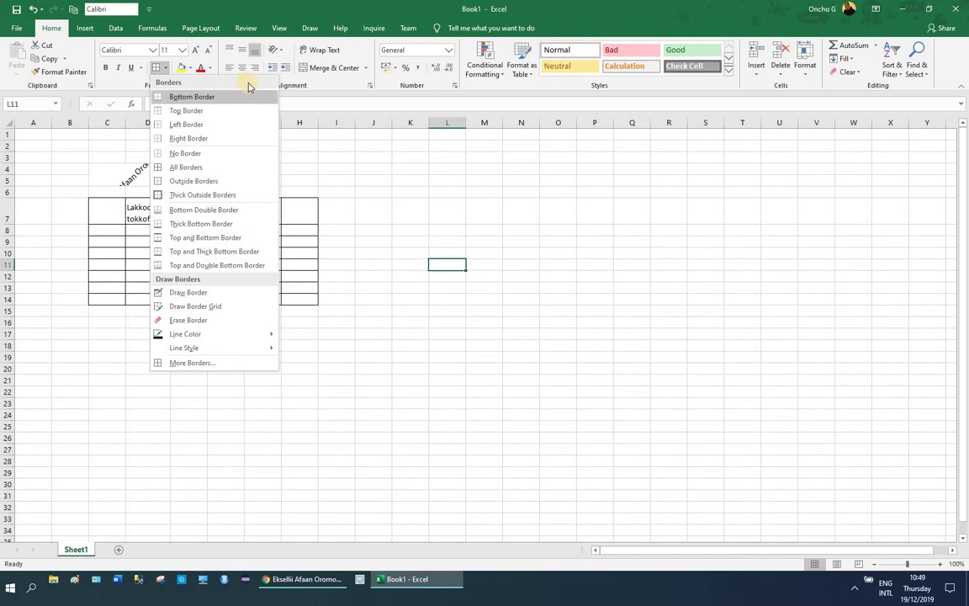
{"action": "key", "text": "Escape"}
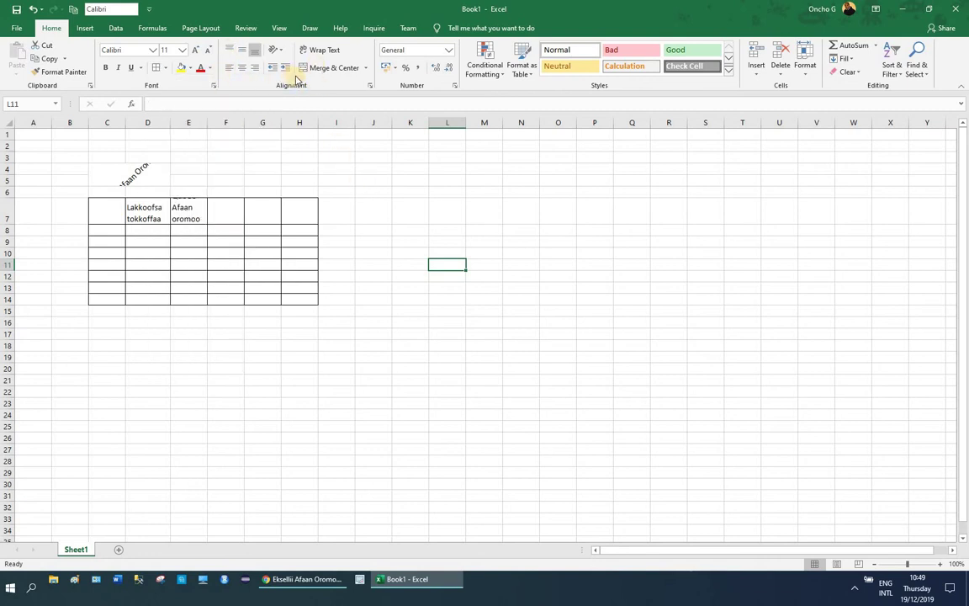
Set an outline border for cell L11 in Format Cells, trying single and double lines before choosing a thick dash-dot style.
{"action": "left_click", "coordinate": [370, 86]}
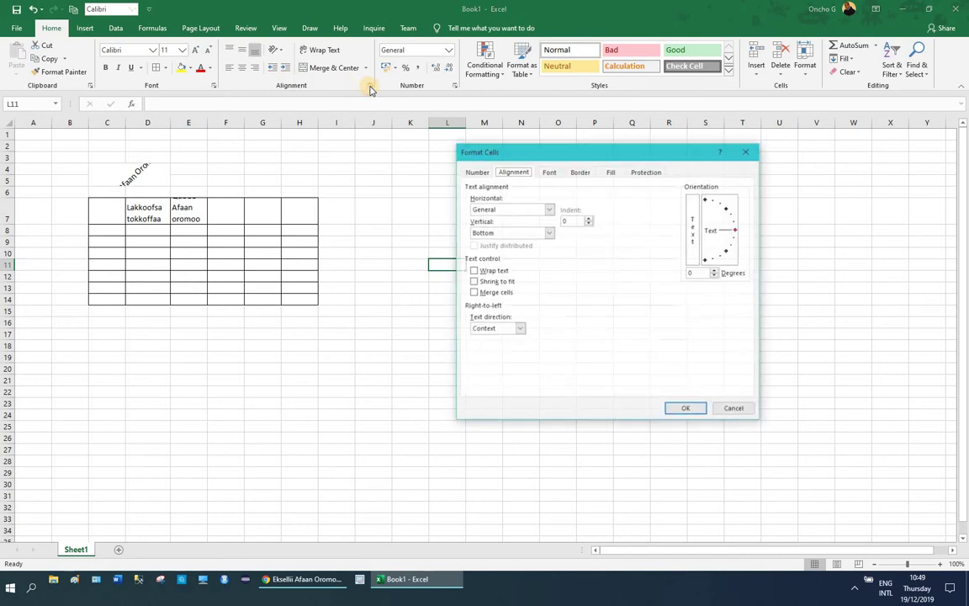
{"action": "left_click", "coordinate": [581, 172]}
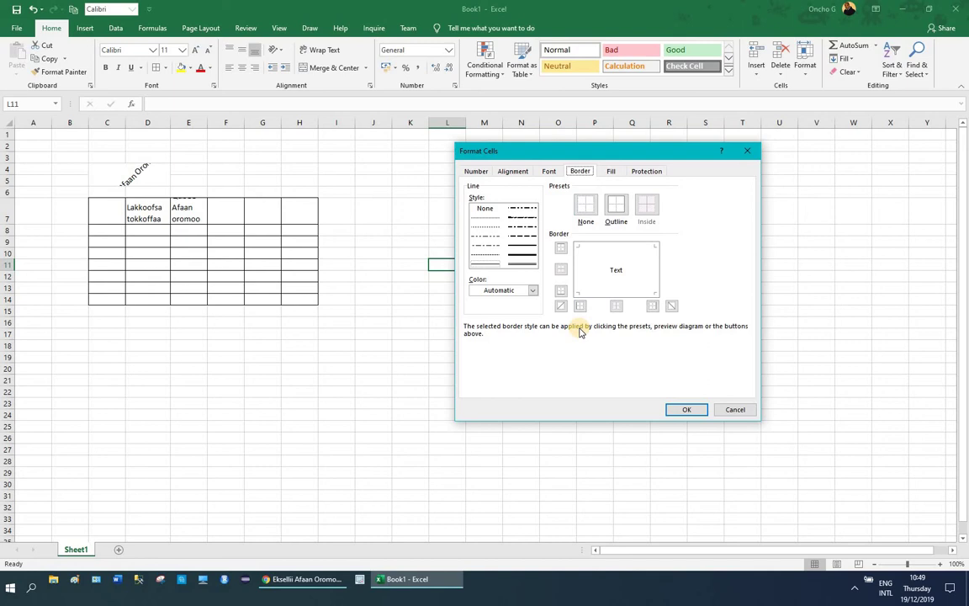
{"action": "left_click", "coordinate": [617, 209]}
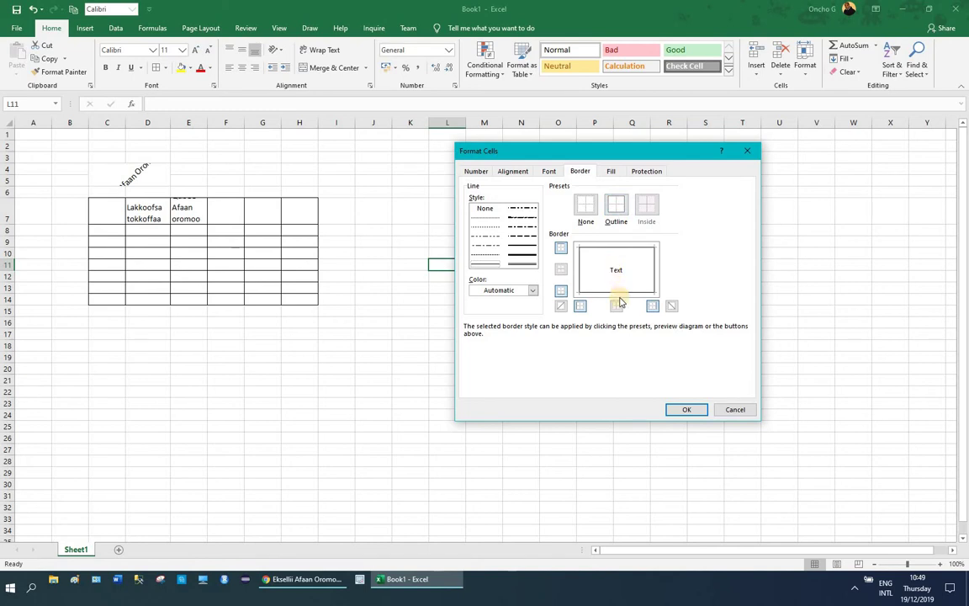
{"action": "left_click", "coordinate": [520, 264]}
{"action": "left_click", "coordinate": [613, 208]}
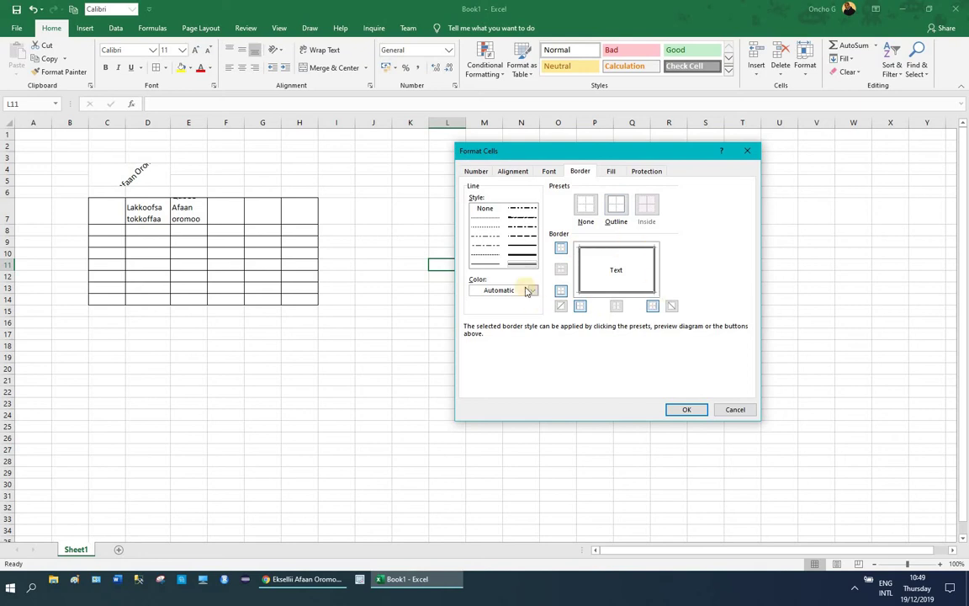
{"action": "left_click", "coordinate": [522, 208]}
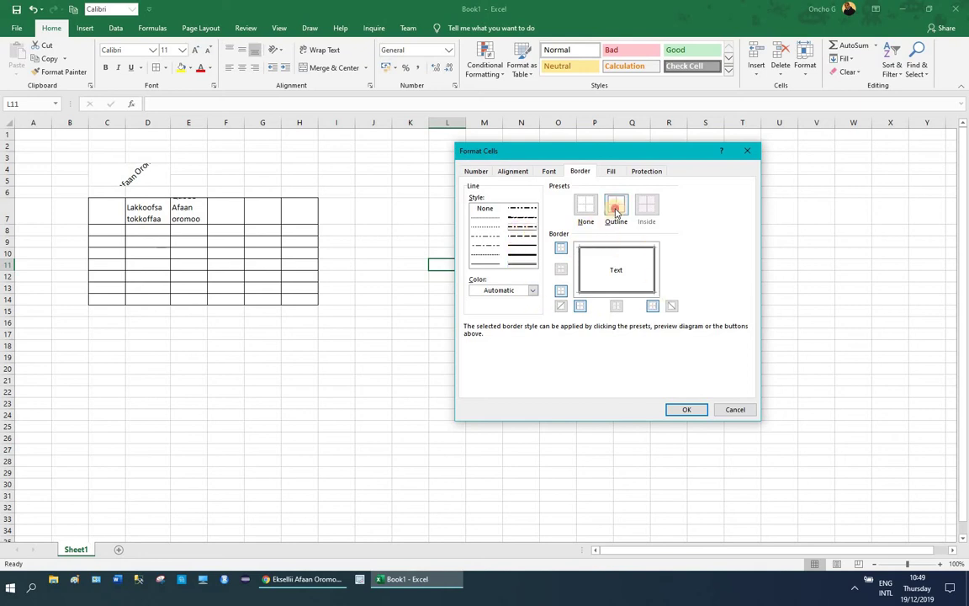
{"action": "left_click", "coordinate": [616, 205]}
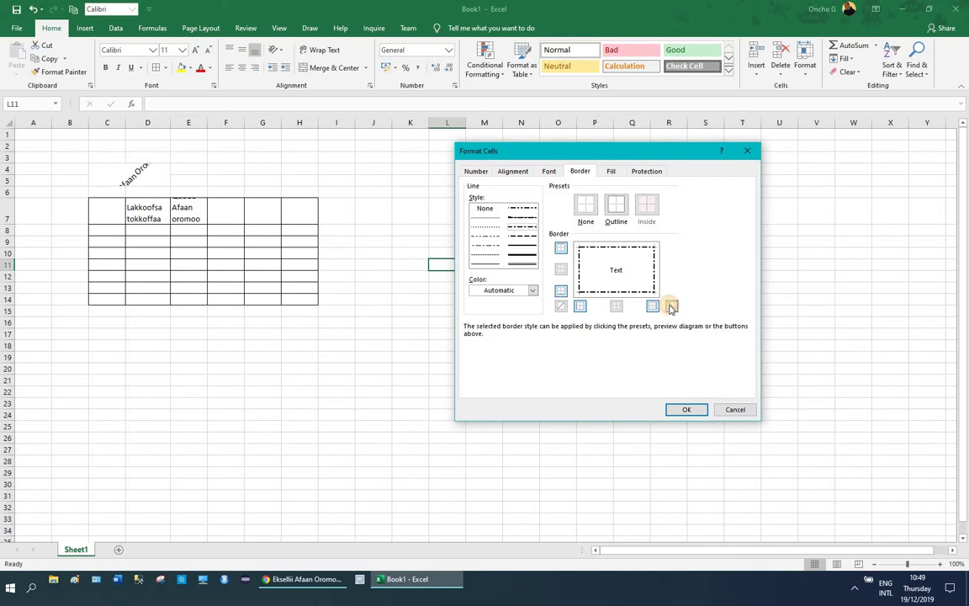
Try diagonal borders in both directions for cell L11 and remove them again.
{"action": "left_click", "coordinate": [561, 307]}
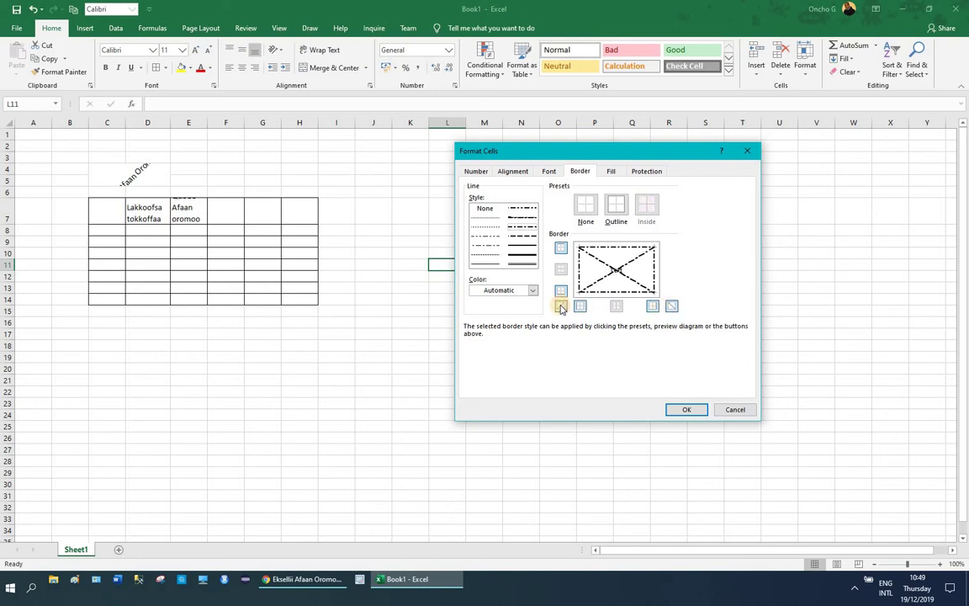
{"action": "left_click", "coordinate": [561, 307]}
{"action": "left_click", "coordinate": [672, 307]}
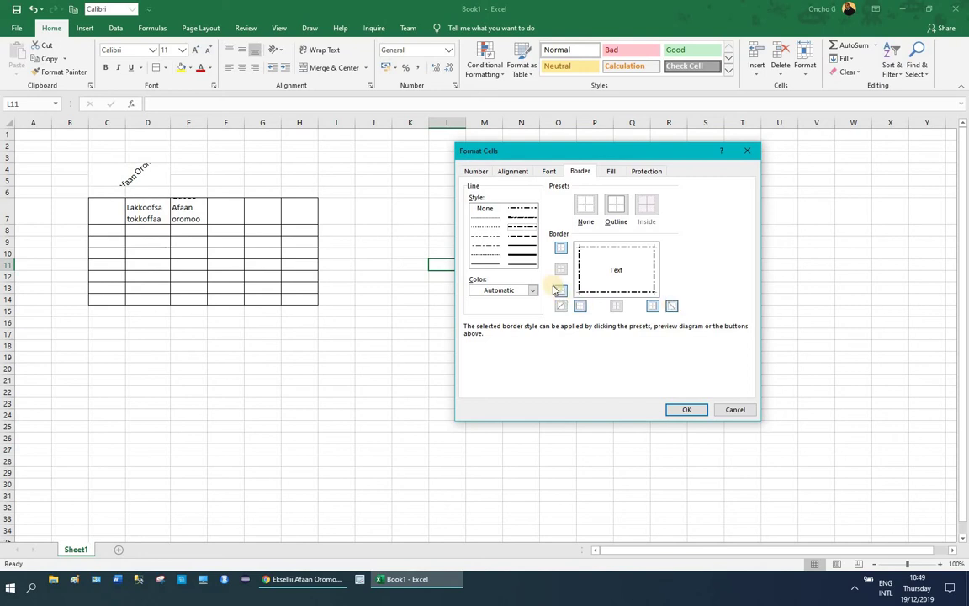
Choose a red background fill for cell L11 and apply the cell formatting.
{"action": "left_click", "coordinate": [548, 172]}
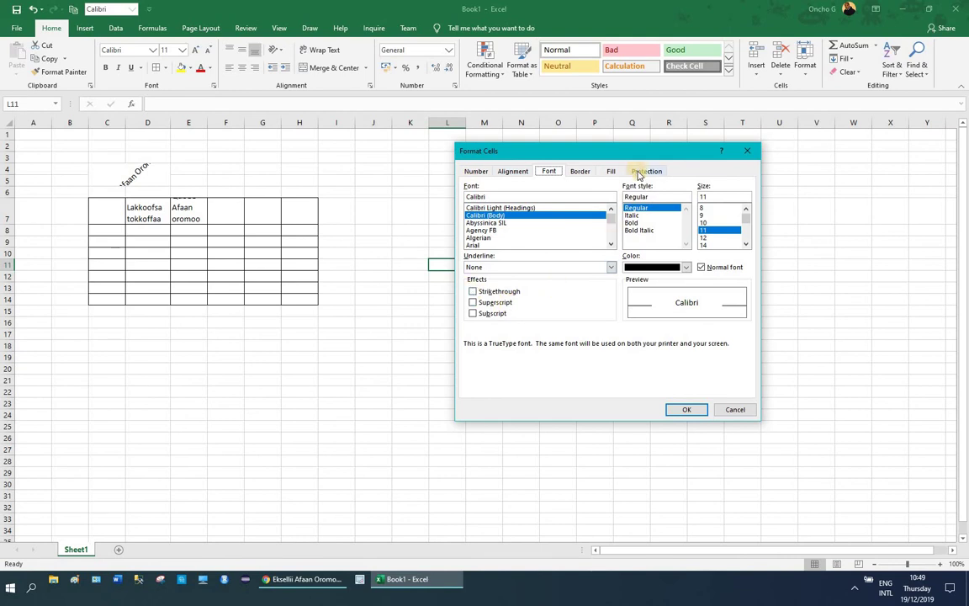
{"action": "left_click", "coordinate": [583, 172]}
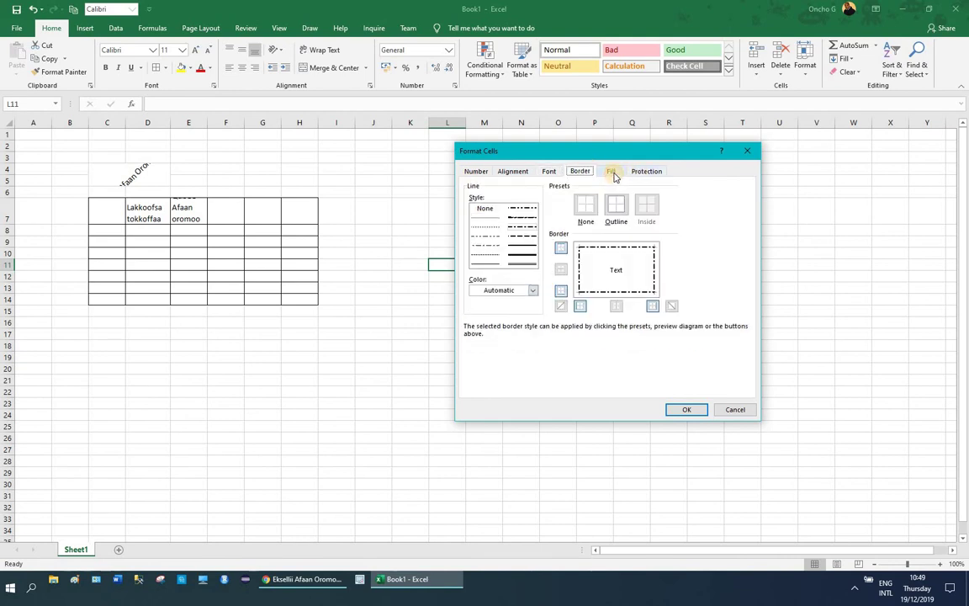
{"action": "left_click", "coordinate": [613, 172]}
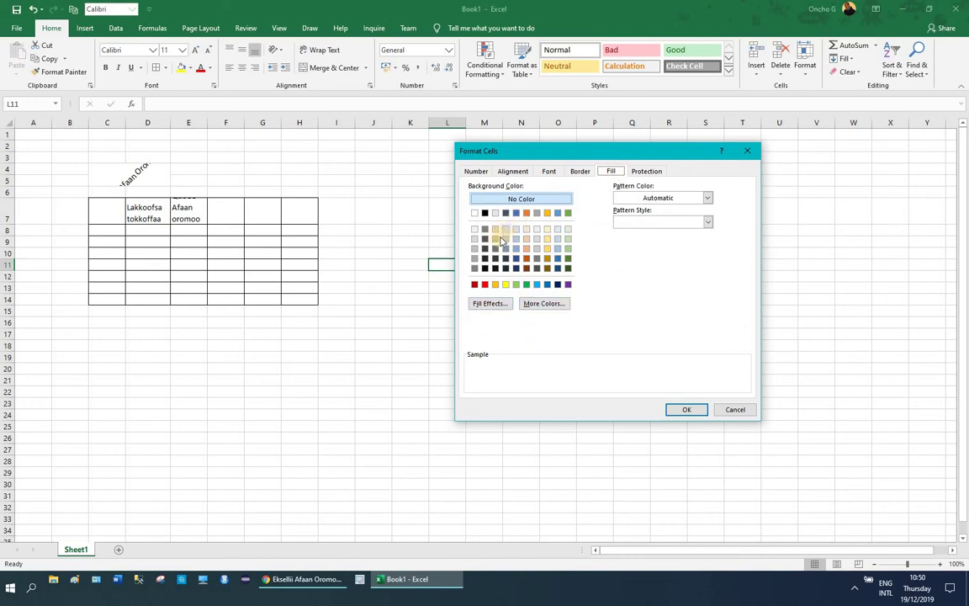
{"action": "left_click", "coordinate": [485, 286]}
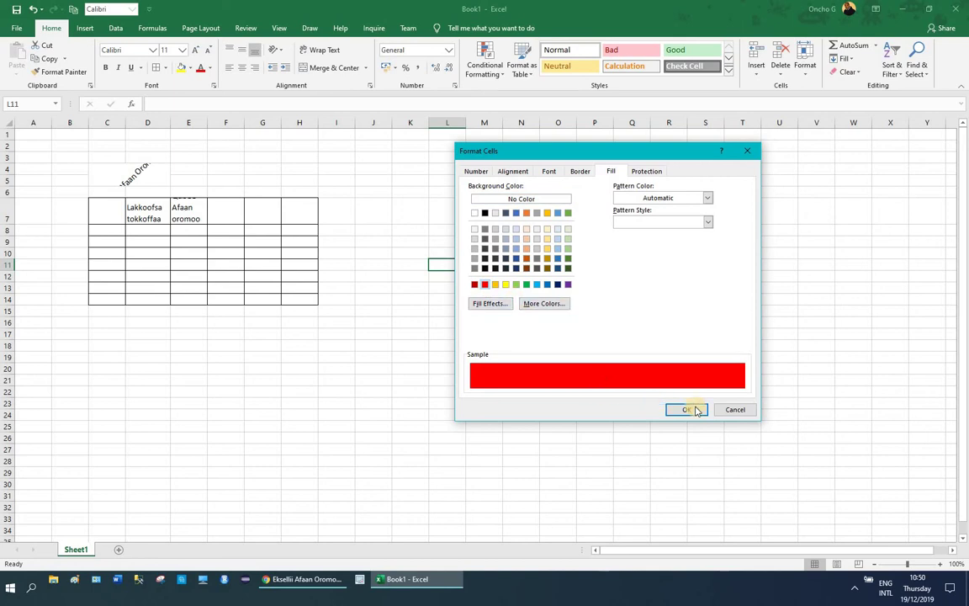
{"action": "left_click", "coordinate": [687, 409]}
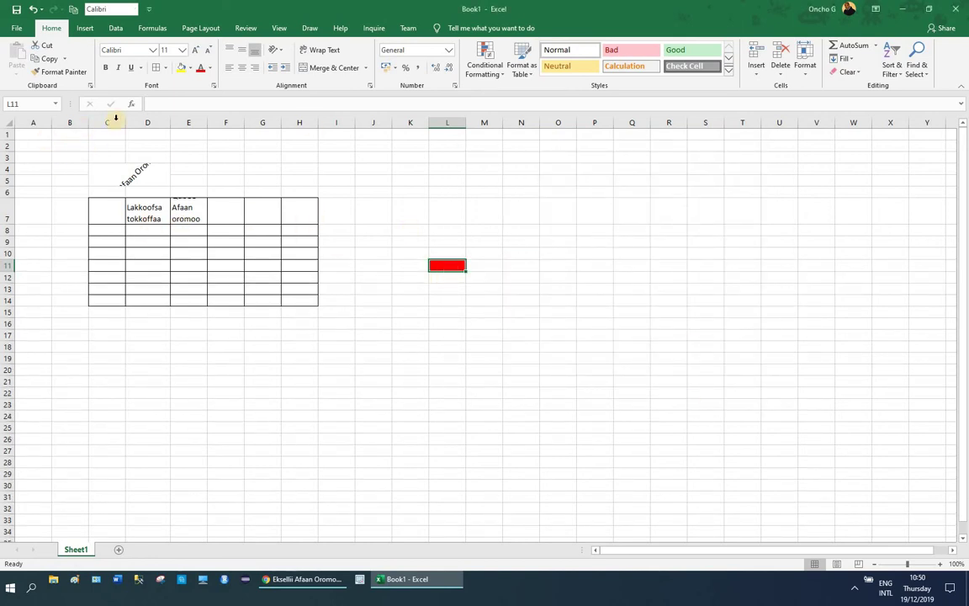
Review the border, fill and gradient Fill Effects settings of cell L11 in Format Cells, leaving them without changes.
{"action": "left_click", "coordinate": [369, 87]}
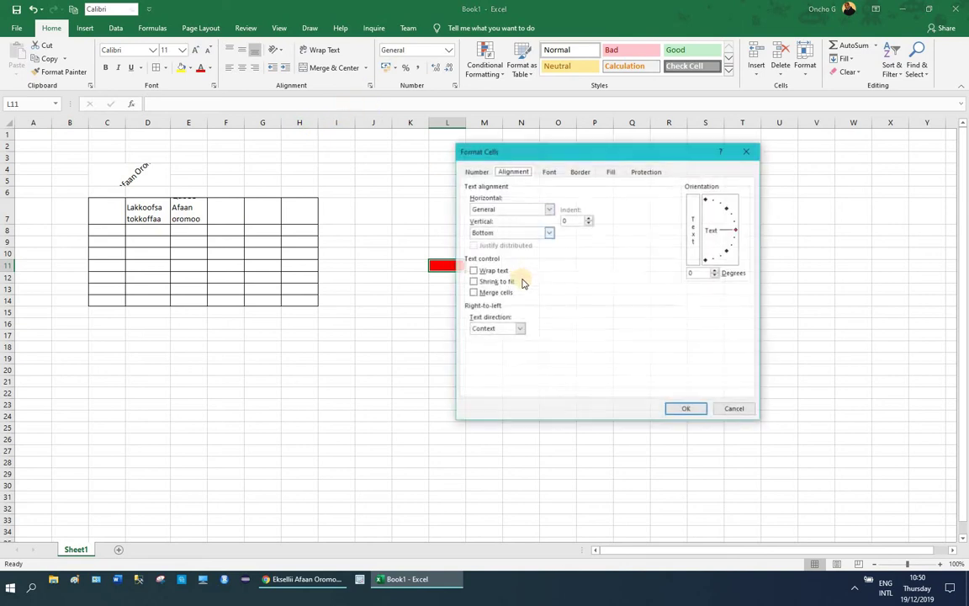
{"action": "left_click", "coordinate": [580, 171]}
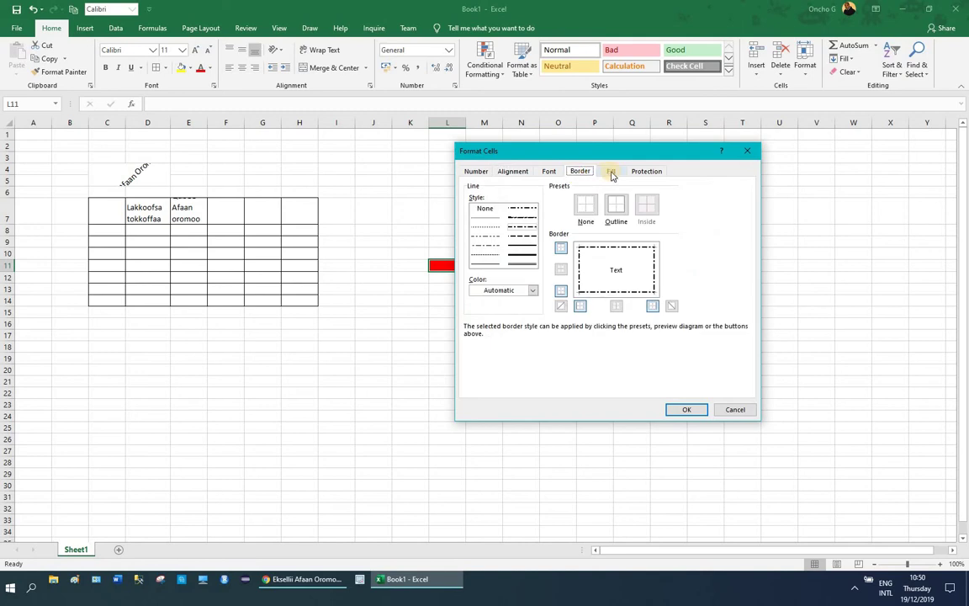
{"action": "left_click", "coordinate": [612, 171]}
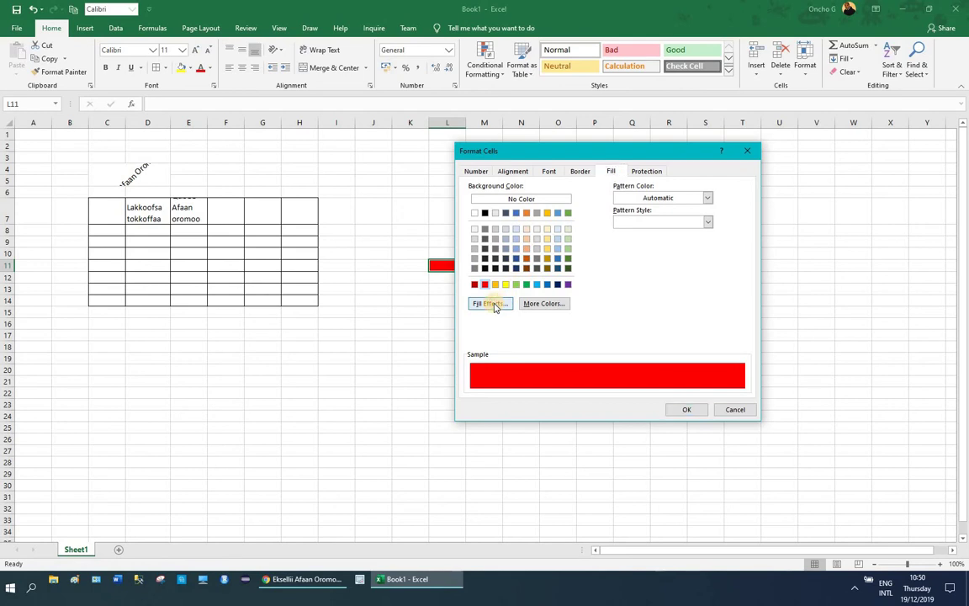
{"action": "left_click", "coordinate": [502, 304]}
{"action": "left_click_drag", "start_coordinate": [591, 156], "coordinate": [534, 150]}
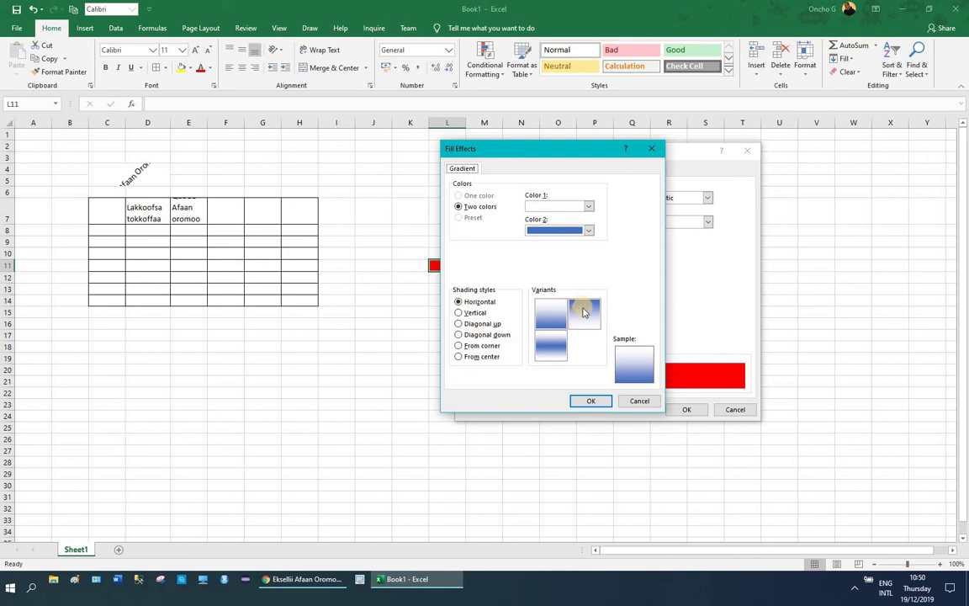
{"action": "key", "text": "Escape"}
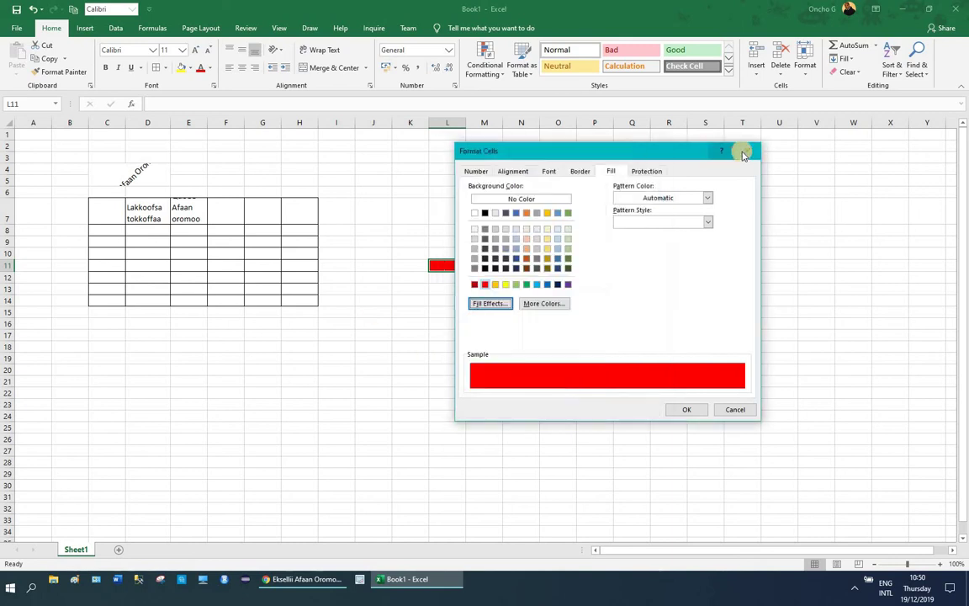
{"action": "left_click", "coordinate": [745, 151]}
Open the gradient Fill Effects for table range C7:H14 and set the second gradient color to red.
{"action": "left_click", "coordinate": [91, 207]}
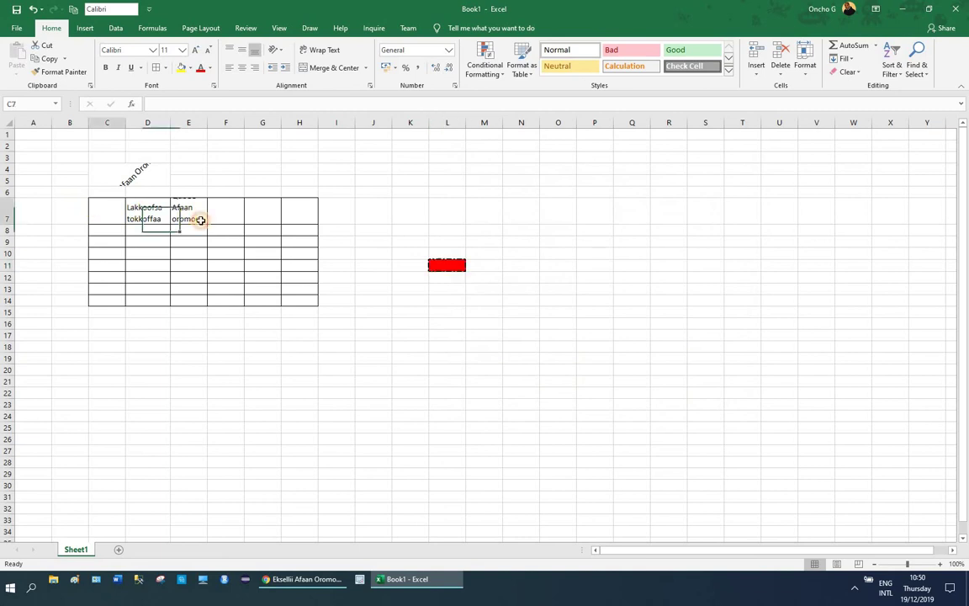
{"action": "left_click_drag", "start_coordinate": [201, 220], "coordinate": [299, 302]}
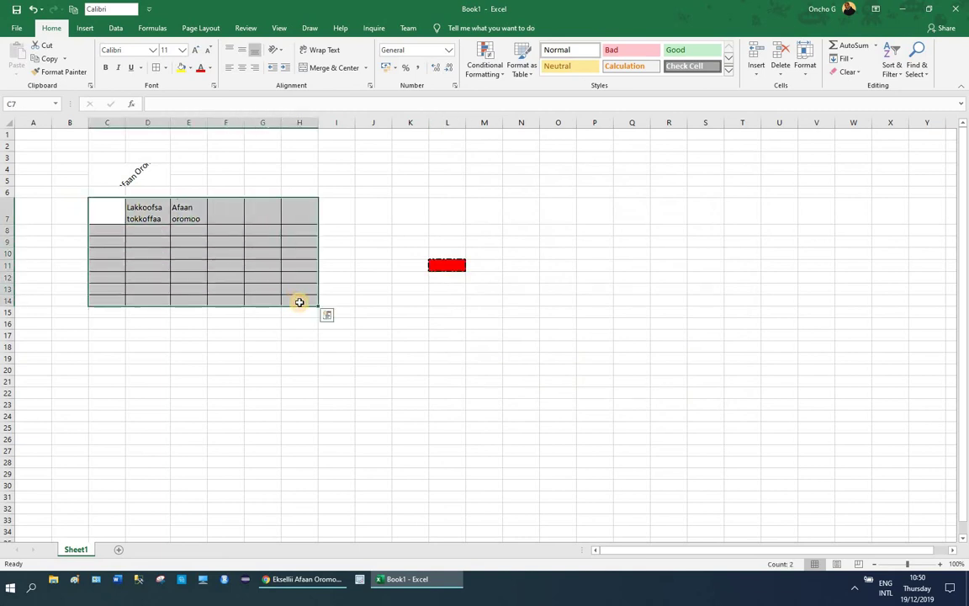
{"action": "left_click", "coordinate": [370, 86]}
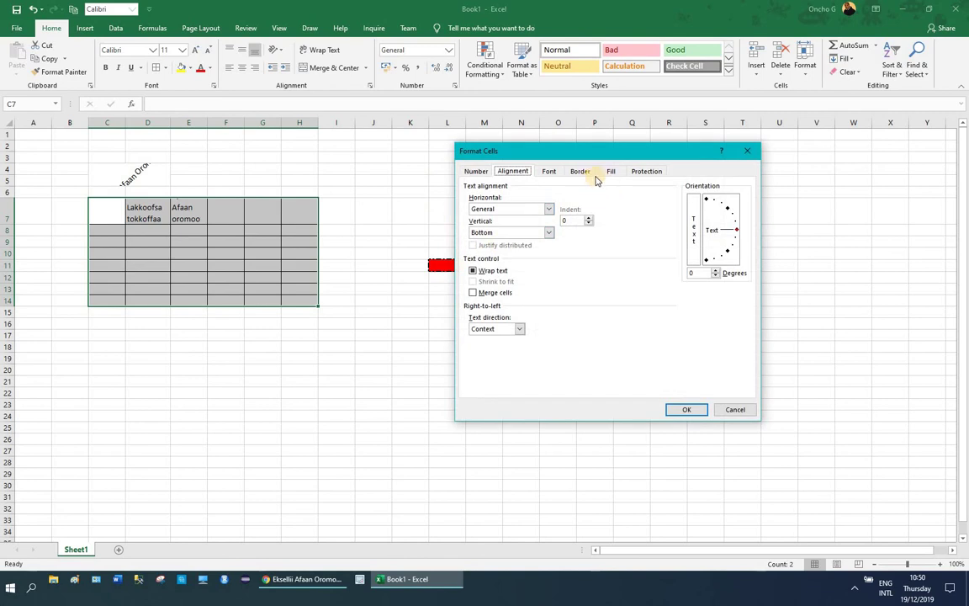
{"action": "left_click", "coordinate": [614, 172]}
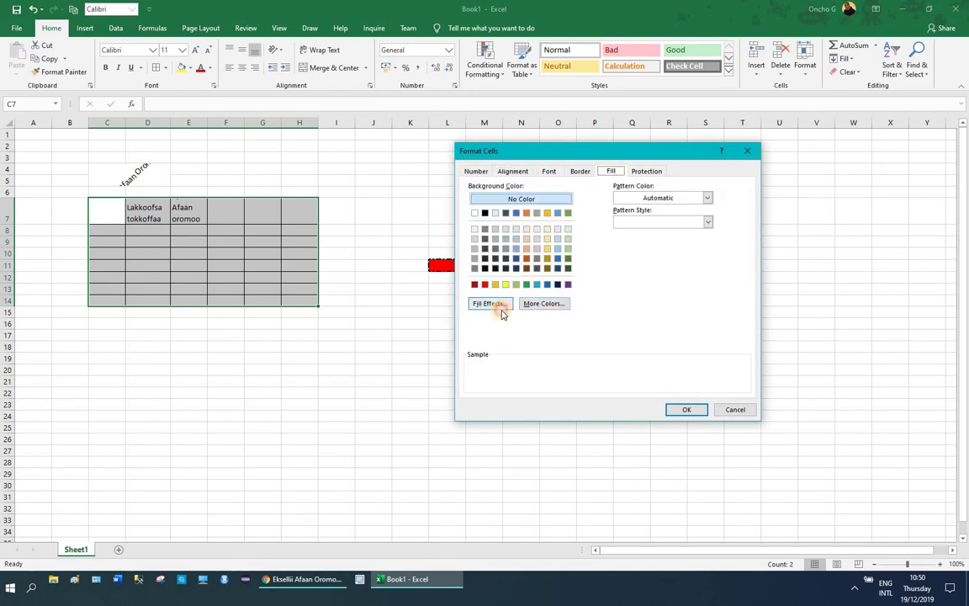
{"action": "left_click", "coordinate": [500, 305]}
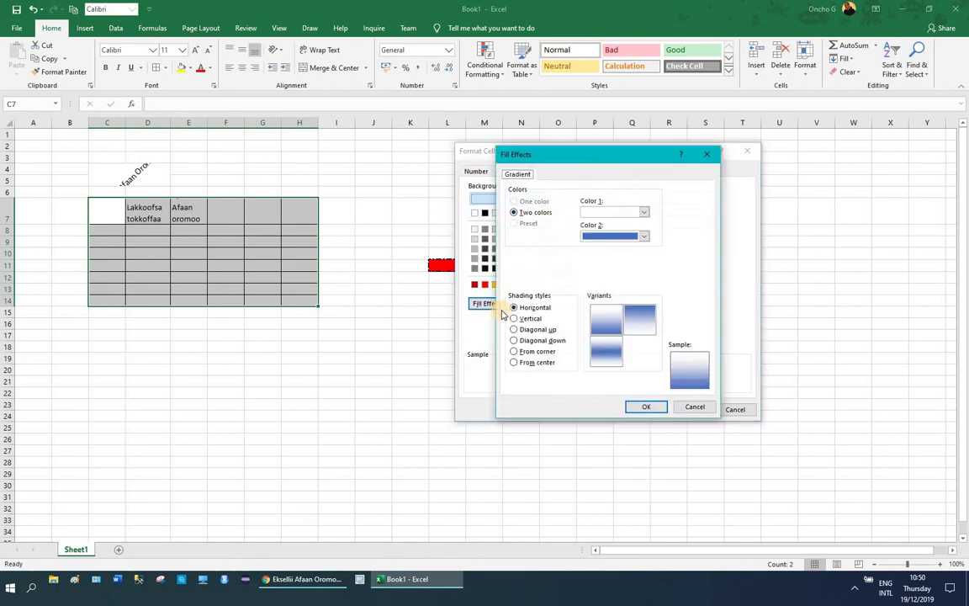
{"action": "left_click", "coordinate": [643, 236]}
{"action": "left_click", "coordinate": [596, 325]}
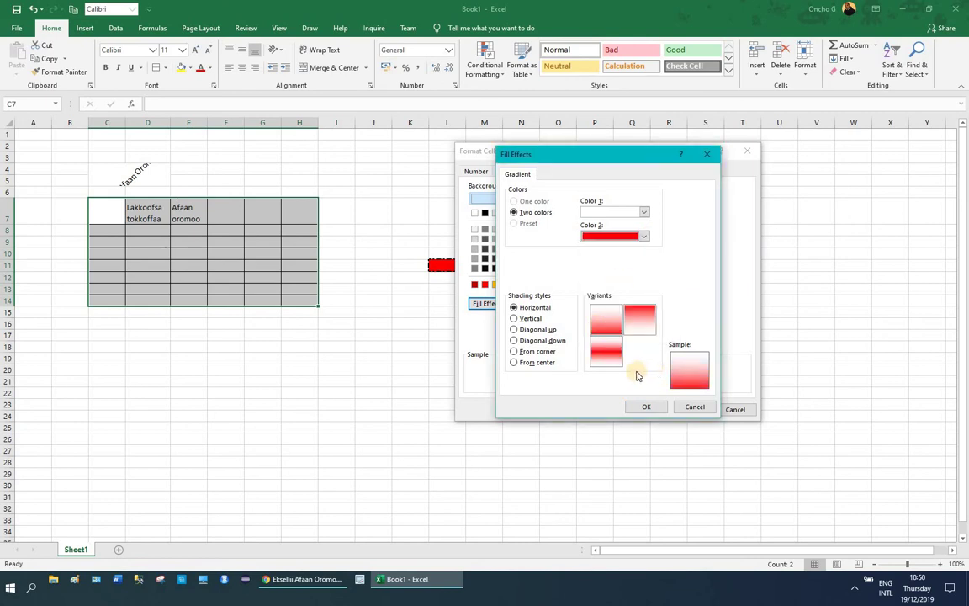
Compare the horizontal, vertical, diagonal up and from-corner gradient styles before applying the From center shading to the table.
{"action": "left_click", "coordinate": [606, 355]}
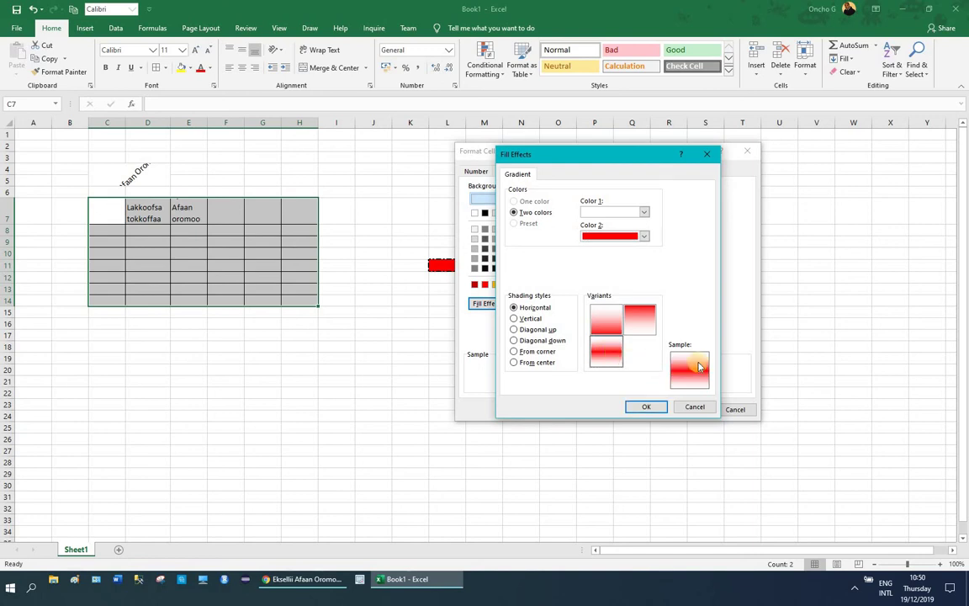
{"action": "left_click", "coordinate": [646, 326]}
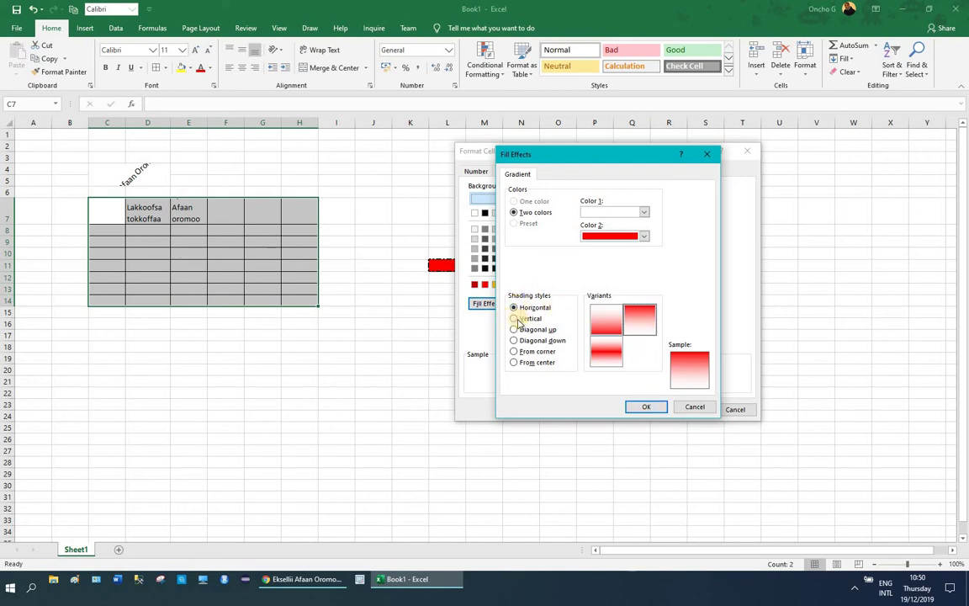
{"action": "left_click", "coordinate": [525, 319]}
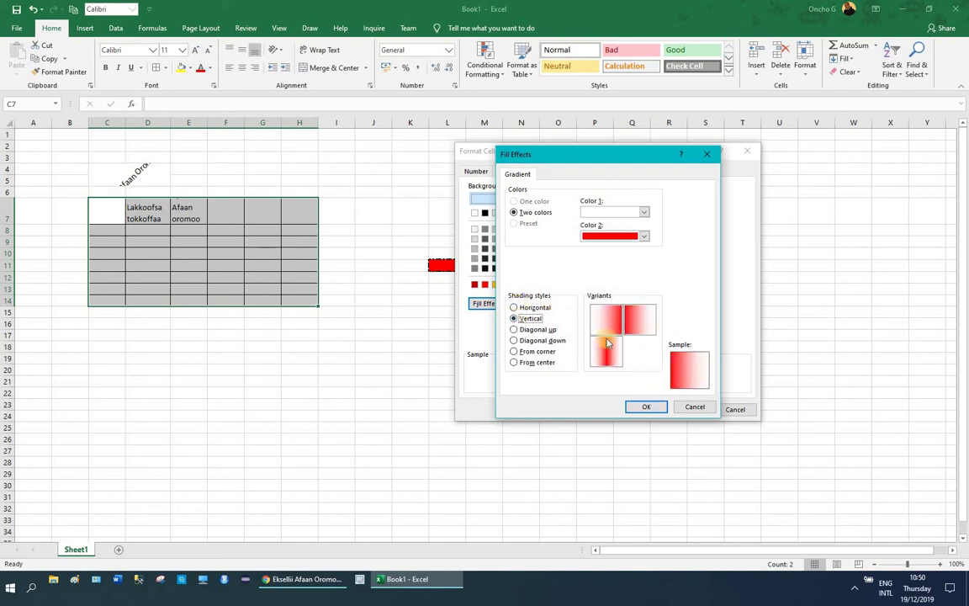
{"action": "left_click", "coordinate": [514, 330]}
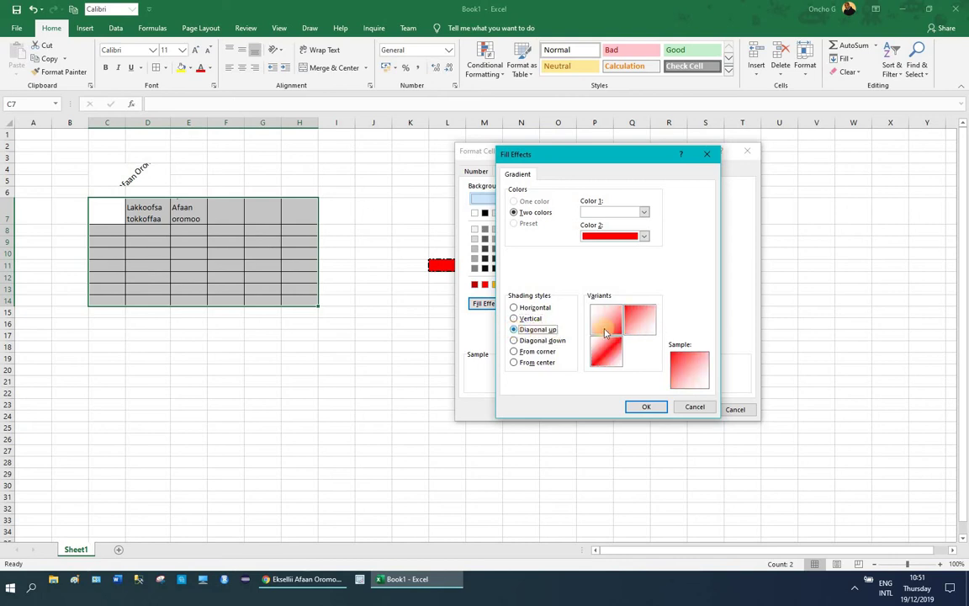
{"action": "left_click", "coordinate": [514, 352]}
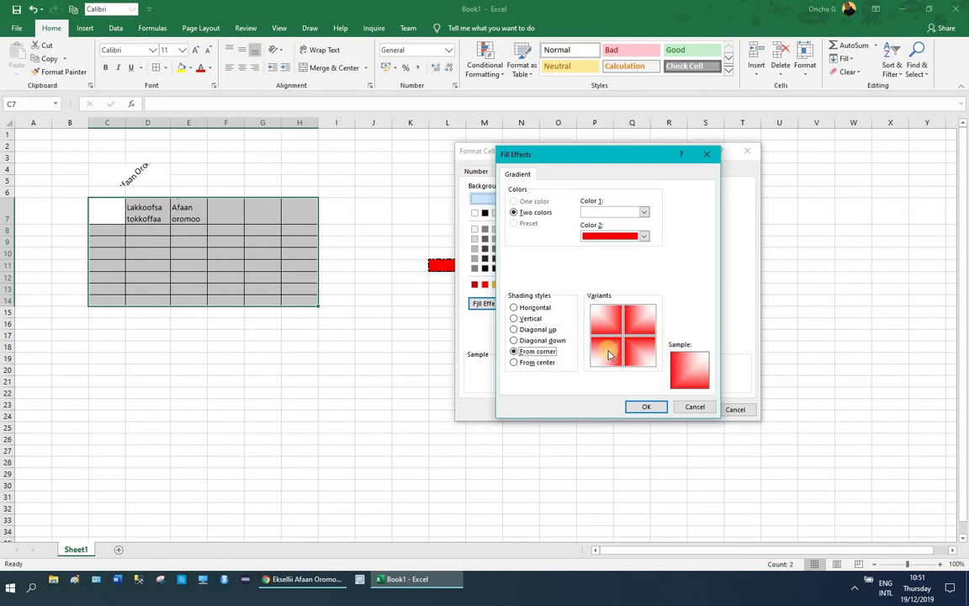
{"action": "left_click", "coordinate": [513, 363]}
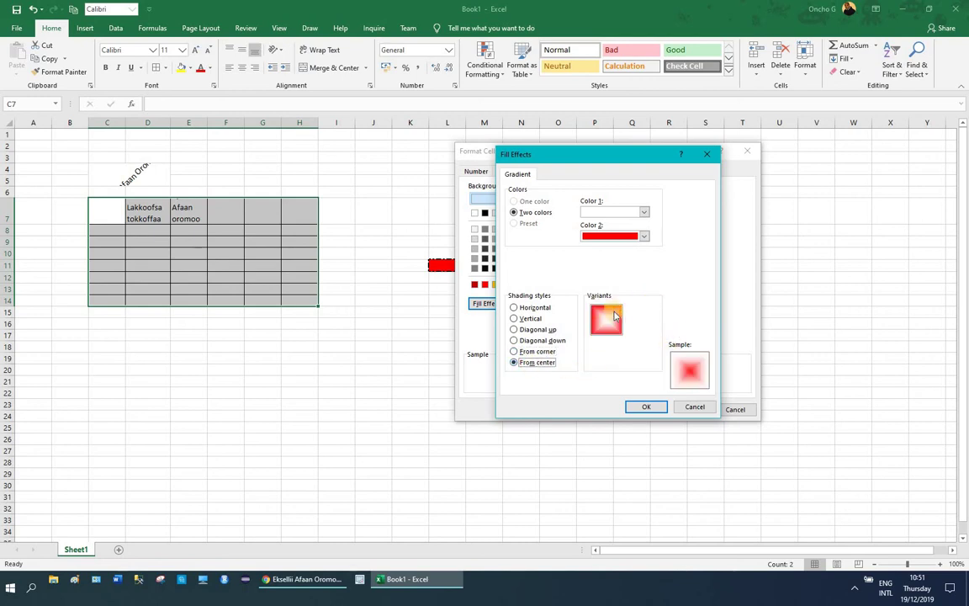
{"action": "left_click", "coordinate": [642, 406]}
{"action": "left_click", "coordinate": [688, 410]}
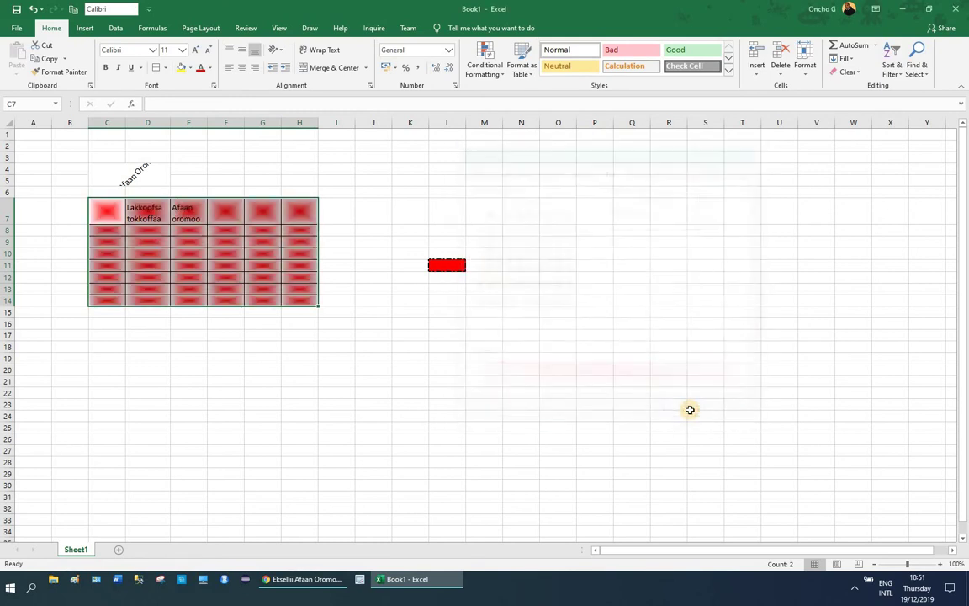
{"action": "left_click", "coordinate": [304, 389]}
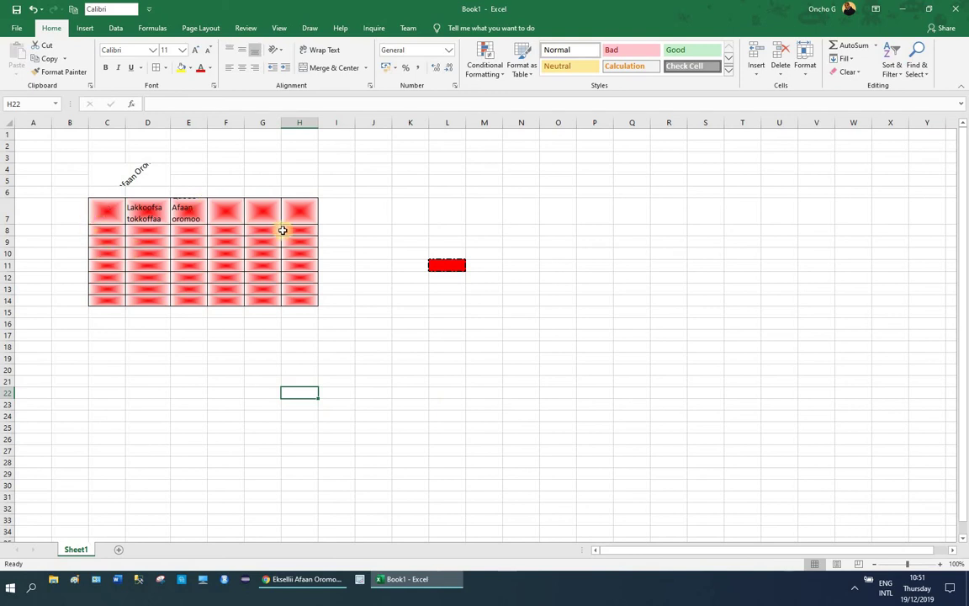
Reopen the gradient Fill Effects for table range C7:H14 and try light blue as the first color.
{"action": "left_click_drag", "start_coordinate": [103, 207], "coordinate": [311, 288]}
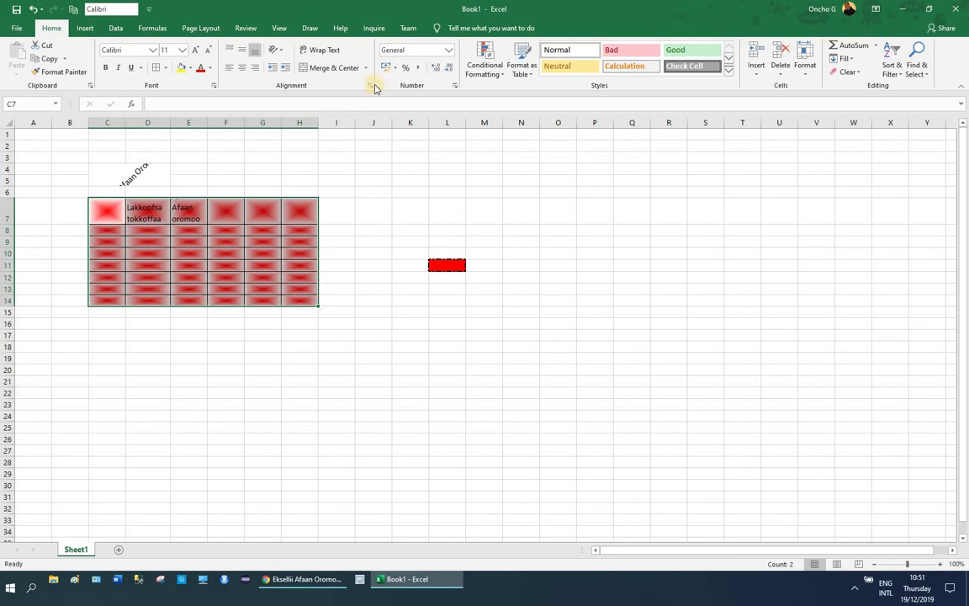
{"action": "left_click", "coordinate": [370, 86]}
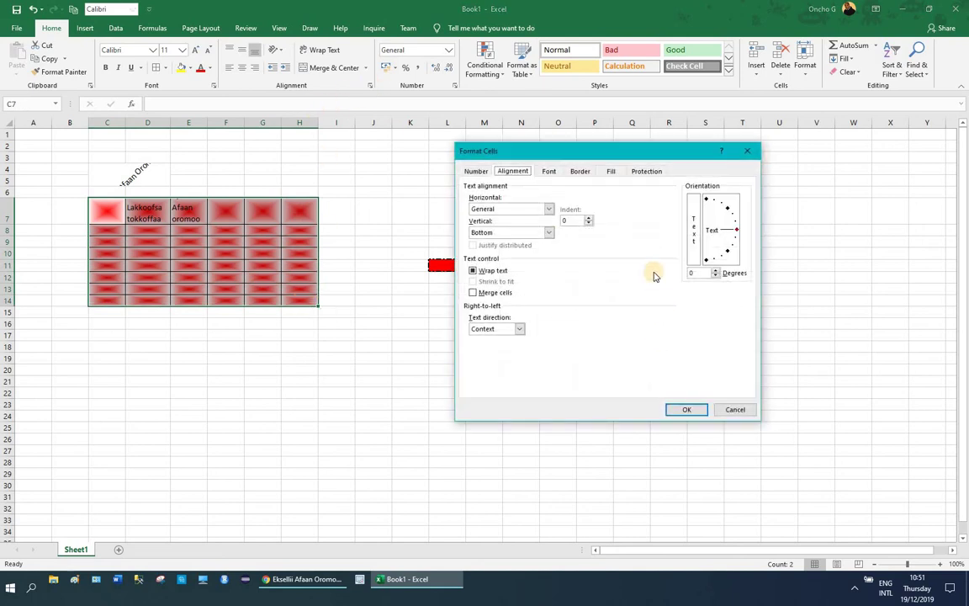
{"action": "left_click", "coordinate": [611, 172]}
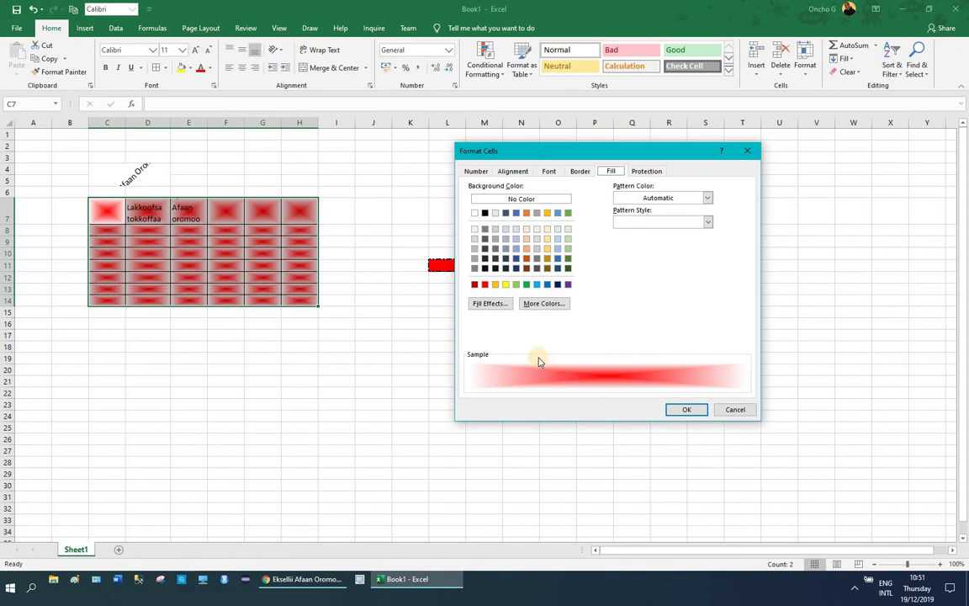
{"action": "left_click", "coordinate": [491, 303]}
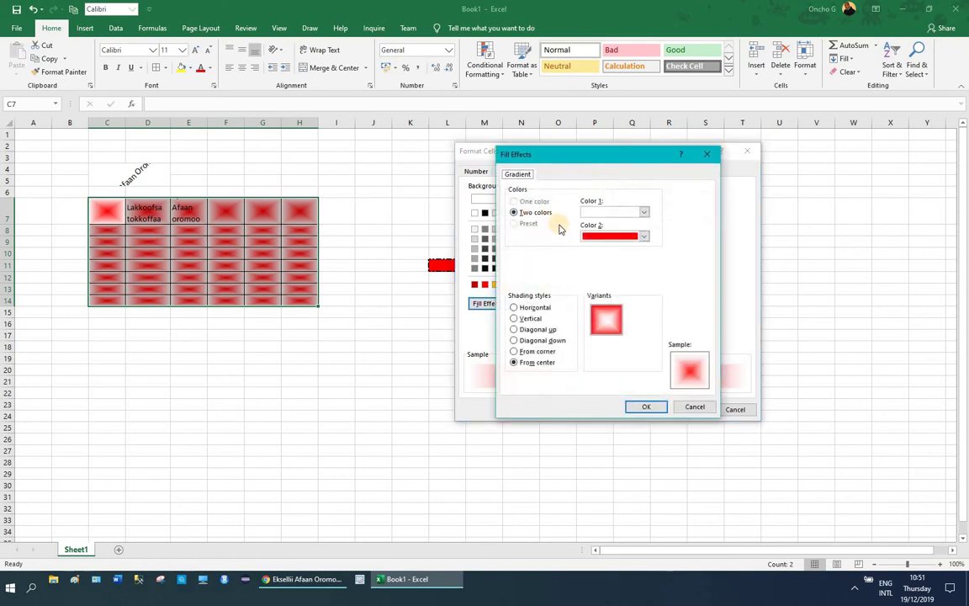
{"action": "left_click", "coordinate": [645, 212]}
{"action": "left_click", "coordinate": [644, 213]}
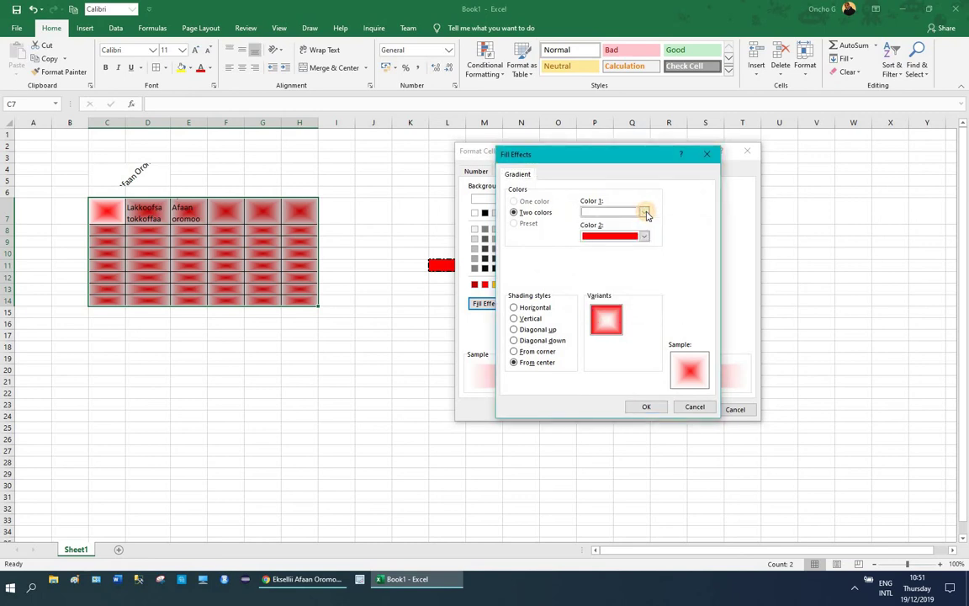
{"action": "left_click", "coordinate": [644, 213]}
{"action": "left_click", "coordinate": [645, 213]}
{"action": "left_click", "coordinate": [603, 323]}
{"action": "left_click", "coordinate": [643, 212]}
{"action": "left_click", "coordinate": [654, 287]}
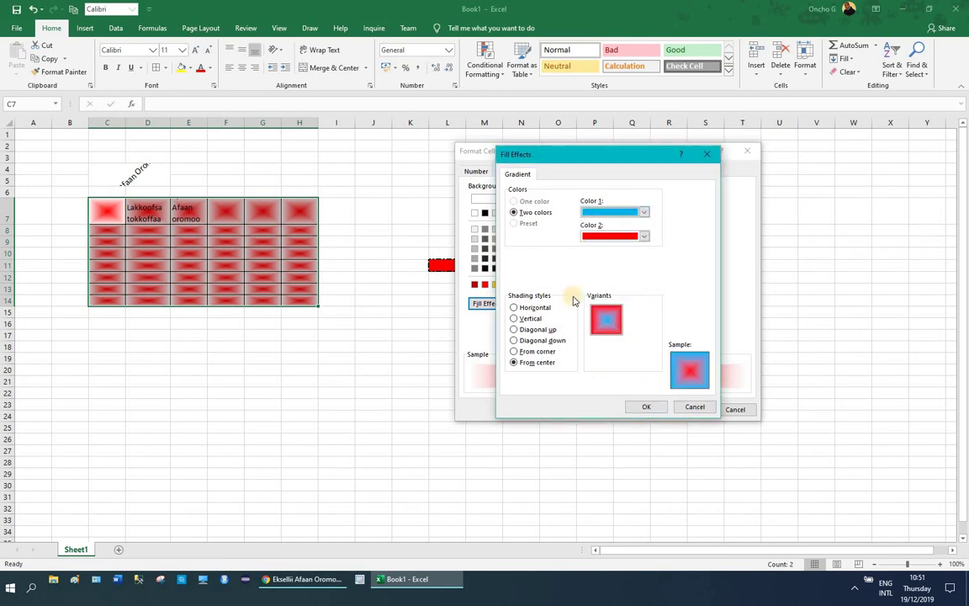
Try dark blue-gray as the second gradient color and discard the Fill Effects changes.
{"action": "left_click", "coordinate": [643, 237]}
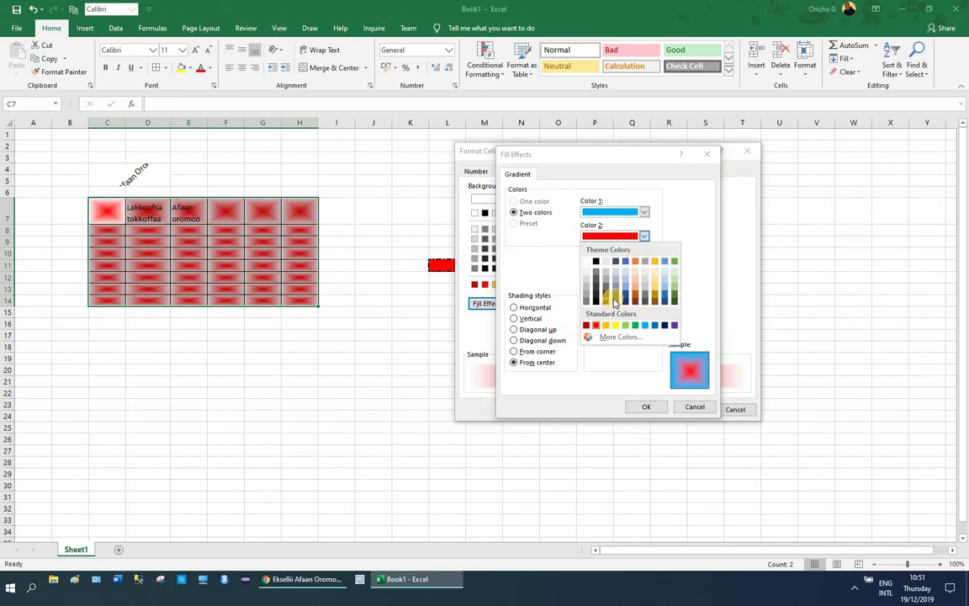
{"action": "left_click", "coordinate": [616, 298]}
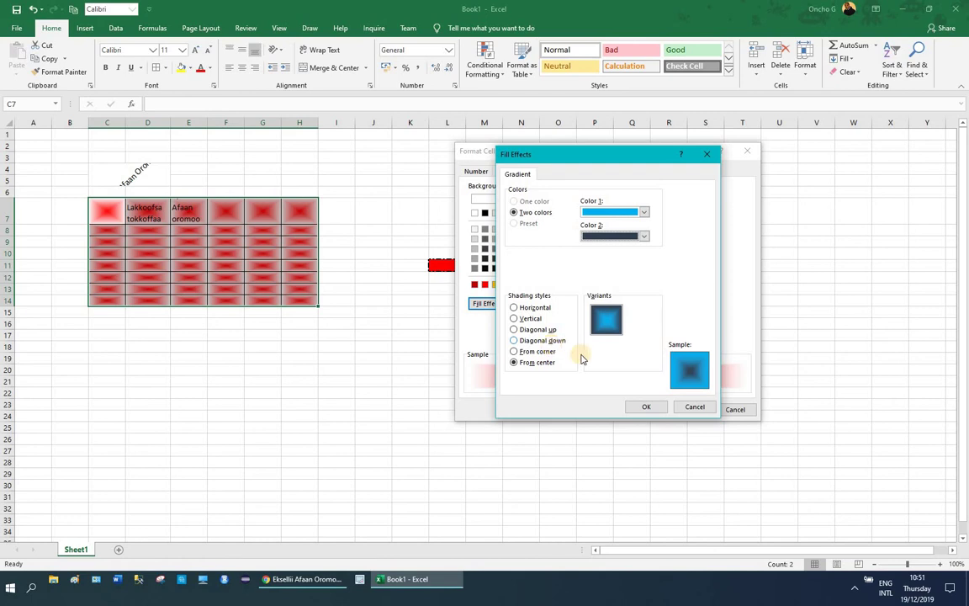
{"action": "left_click", "coordinate": [693, 408]}
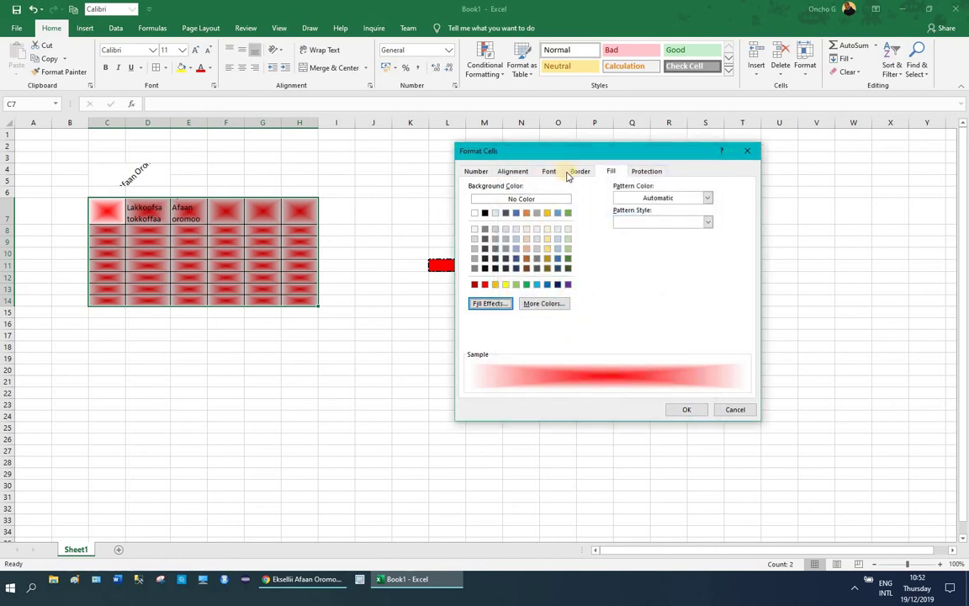
Review the Border, Font, Alignment, Number and Protection settings of the table in Format Cells, leaving them without changes.
{"action": "left_click", "coordinate": [577, 171]}
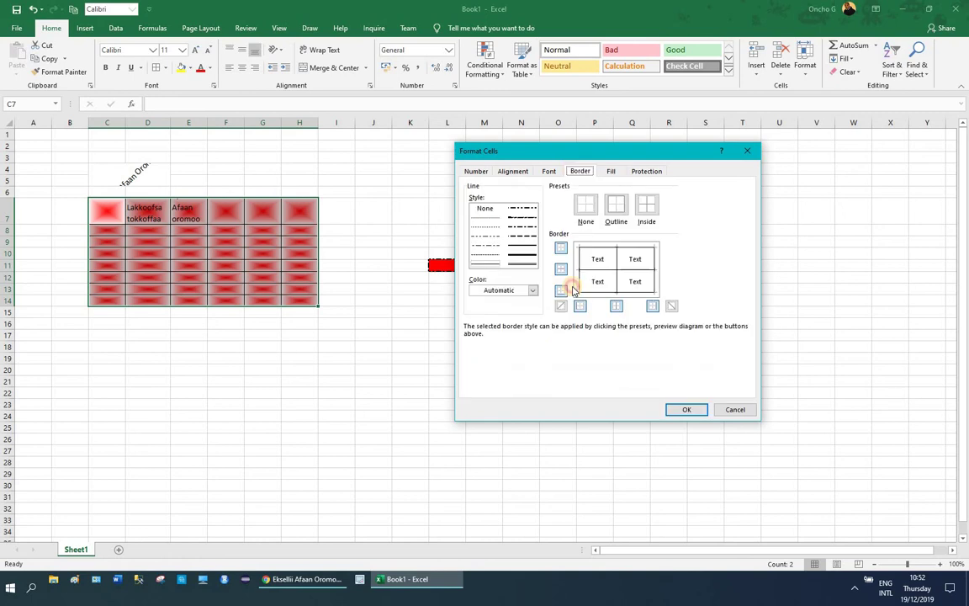
{"action": "left_click", "coordinate": [548, 171]}
{"action": "left_click", "coordinate": [505, 171]}
{"action": "left_click", "coordinate": [476, 170]}
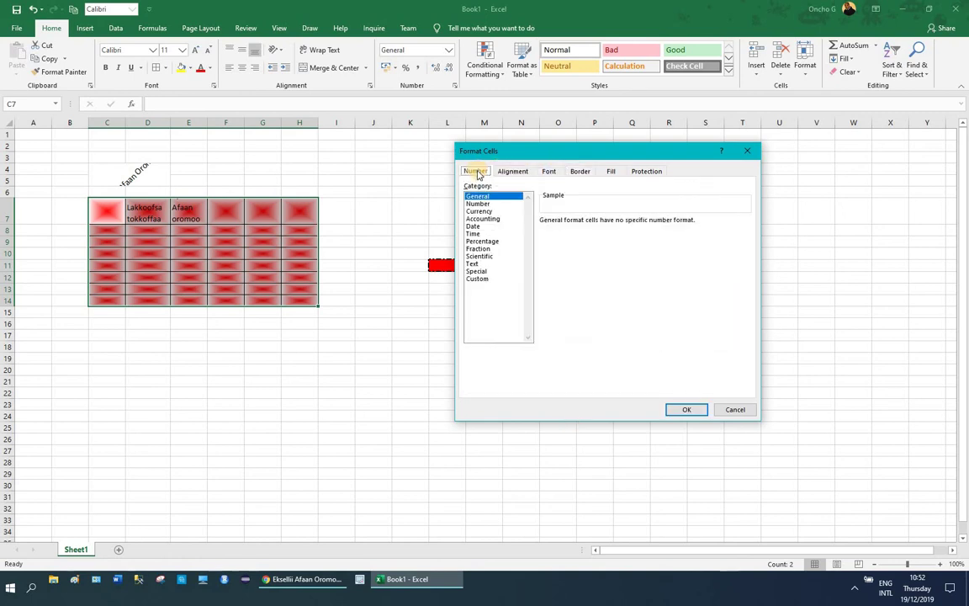
{"action": "left_click", "coordinate": [646, 172]}
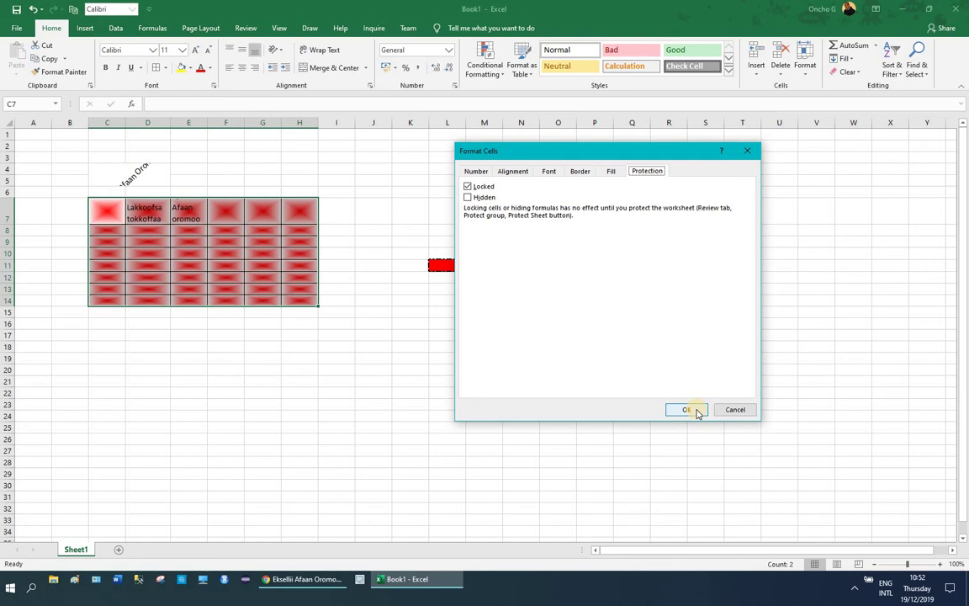
{"action": "left_click", "coordinate": [722, 410]}
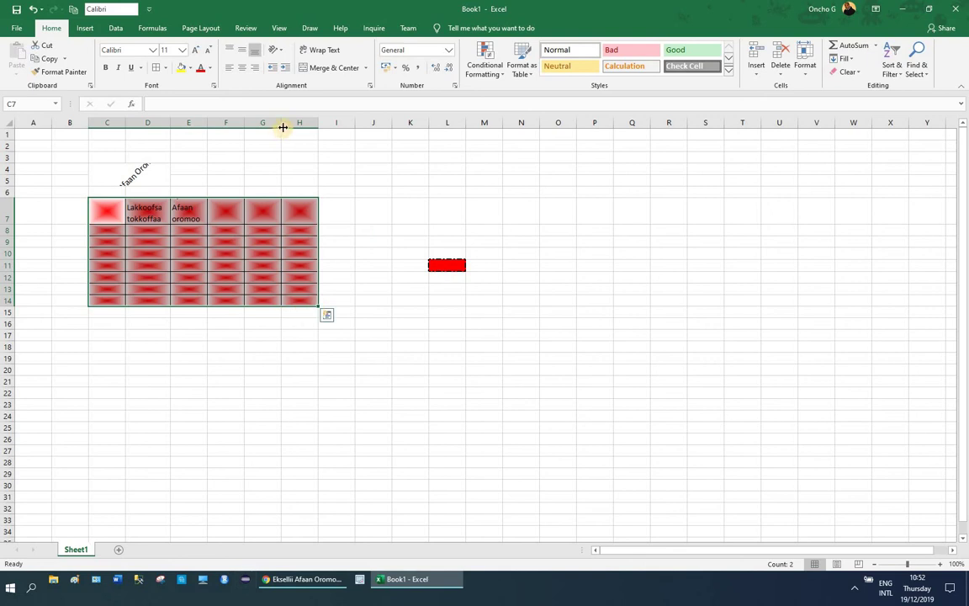
Try to merge and center table range C7:H14 and cancel the merge.
{"action": "left_click", "coordinate": [357, 67]}
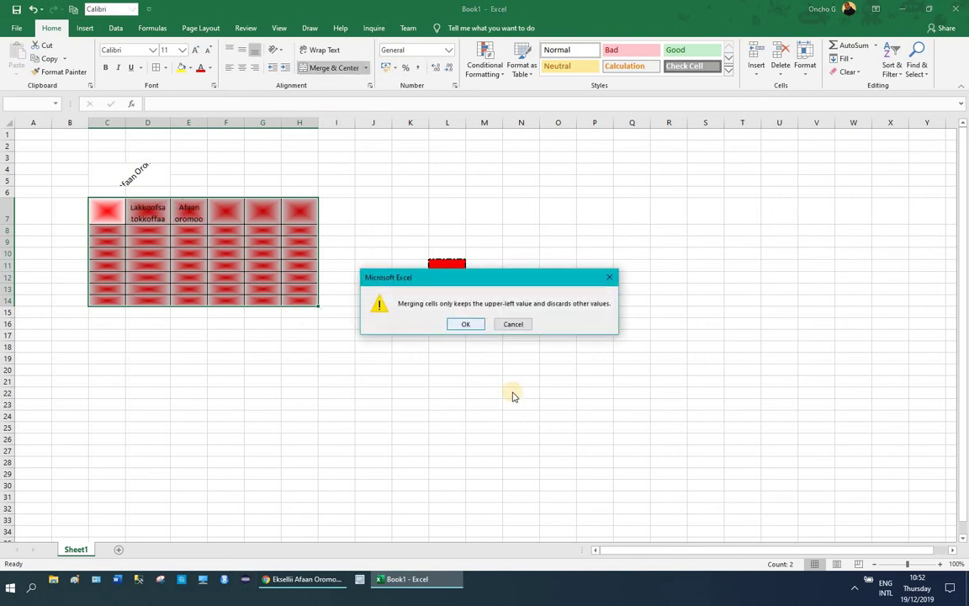
{"action": "left_click", "coordinate": [514, 325]}
{"action": "left_click", "coordinate": [324, 357]}
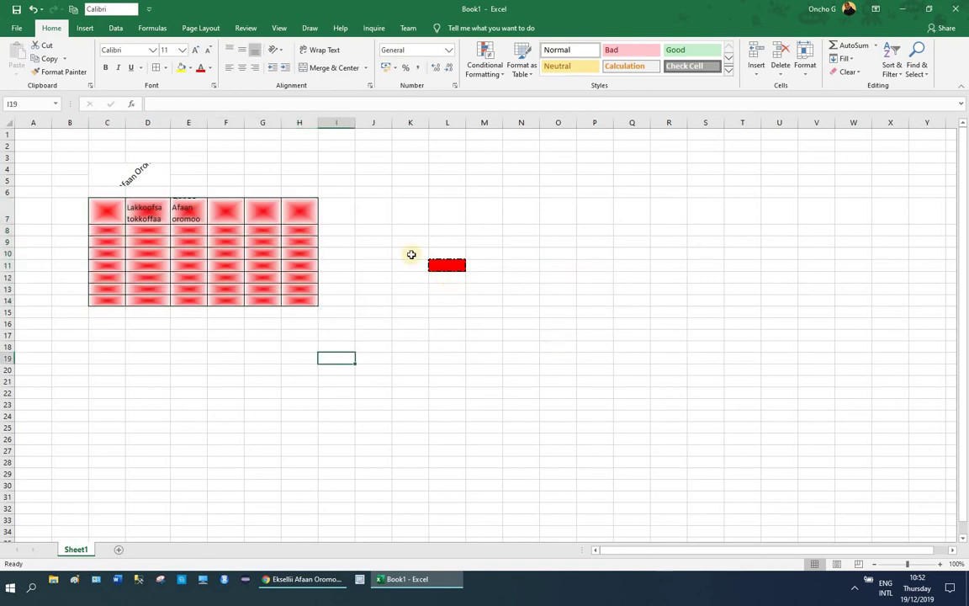
{"action": "left_click", "coordinate": [446, 291]}
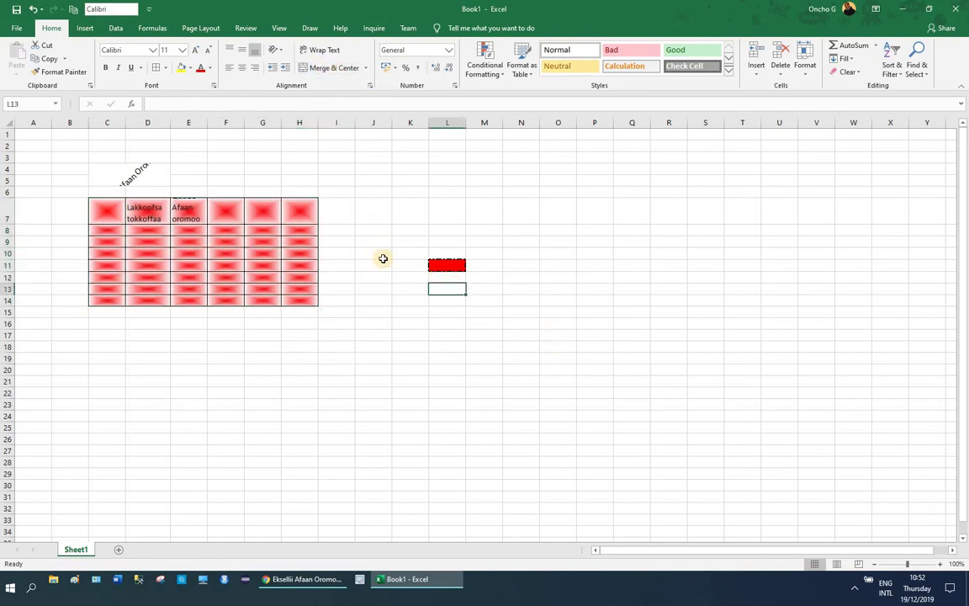
{"action": "left_click", "coordinate": [139, 209]}
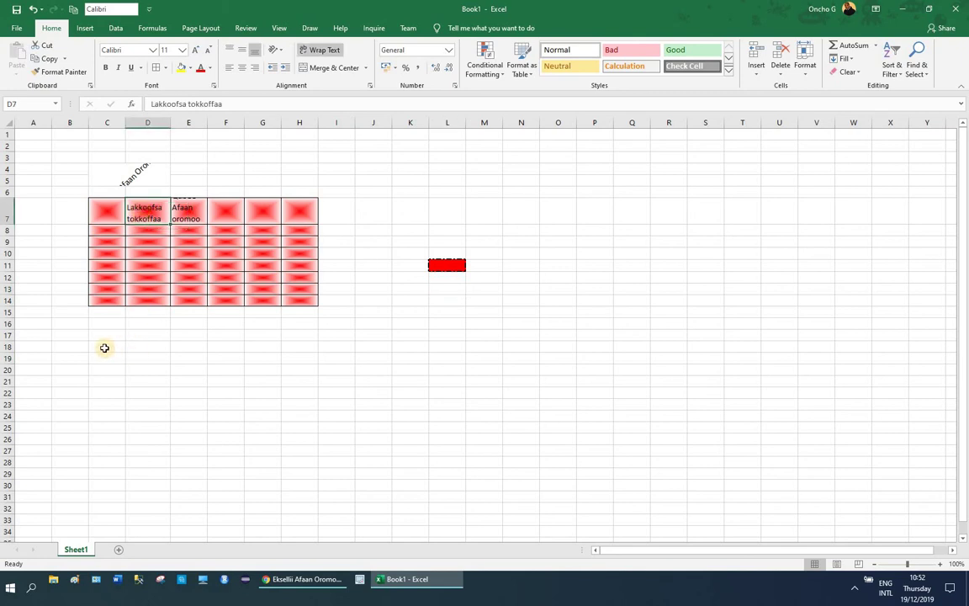
{"action": "left_click", "coordinate": [104, 348]}
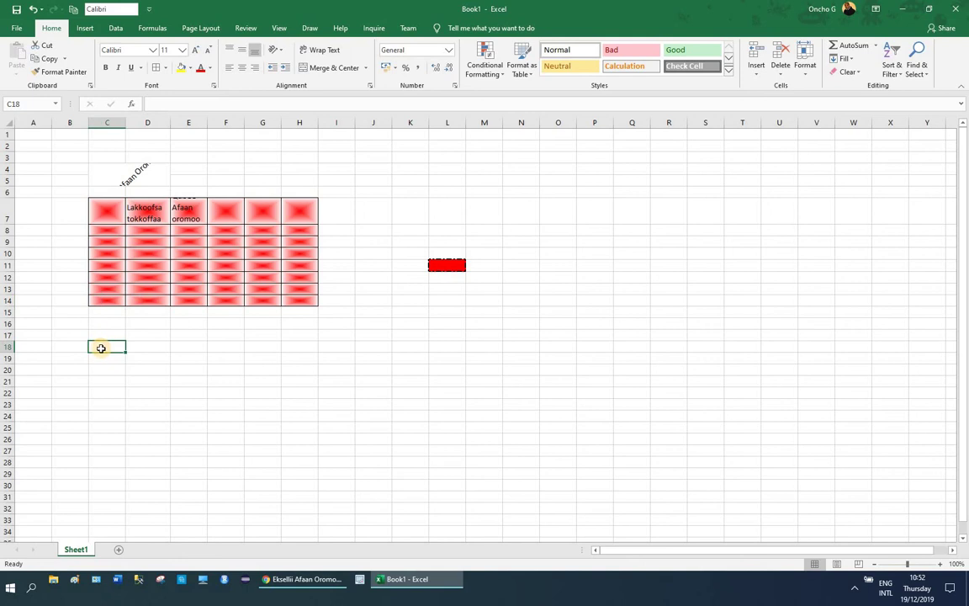
{"action": "left_click", "coordinate": [193, 347]}
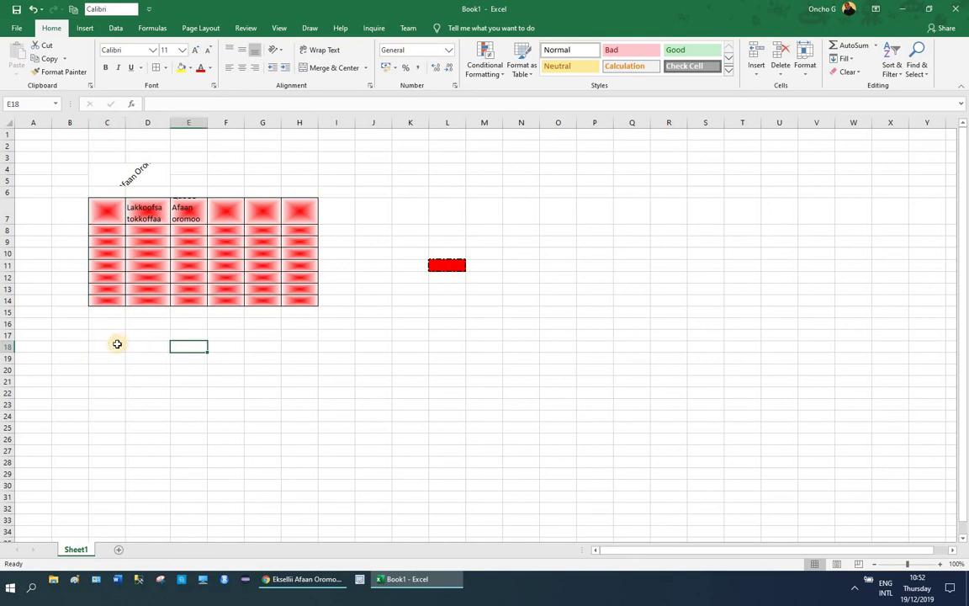
{"action": "left_click", "coordinate": [113, 348]}
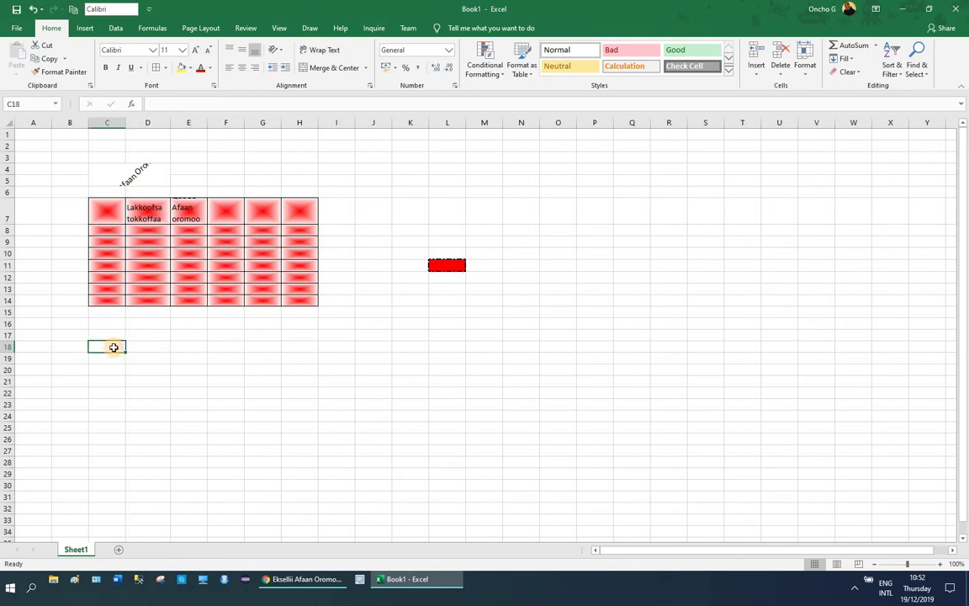
{"action": "left_click", "coordinate": [129, 177]}
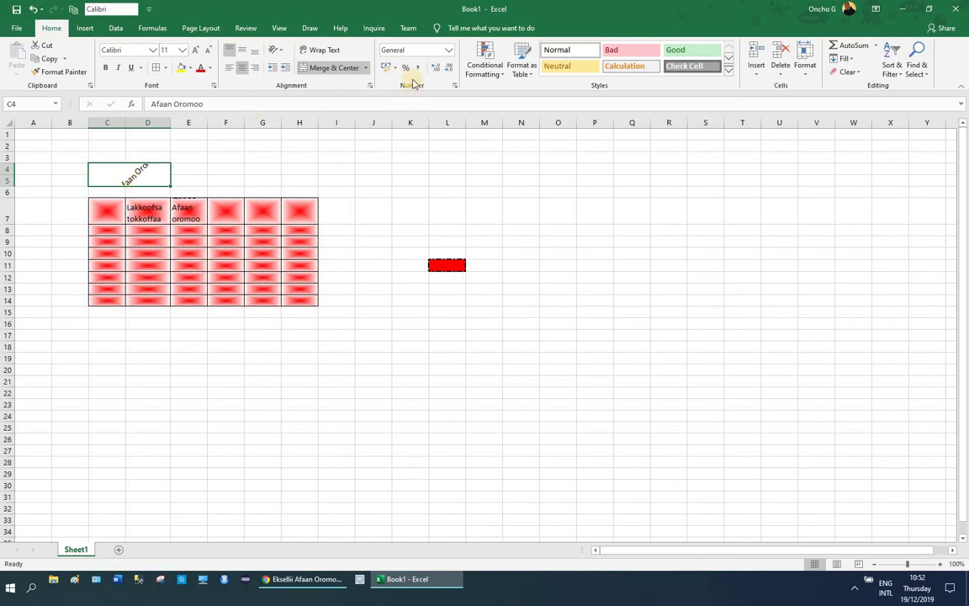
Try wrapping the rotated text in merged cell C4, restoring it to unwrapped.
{"action": "left_click", "coordinate": [325, 51]}
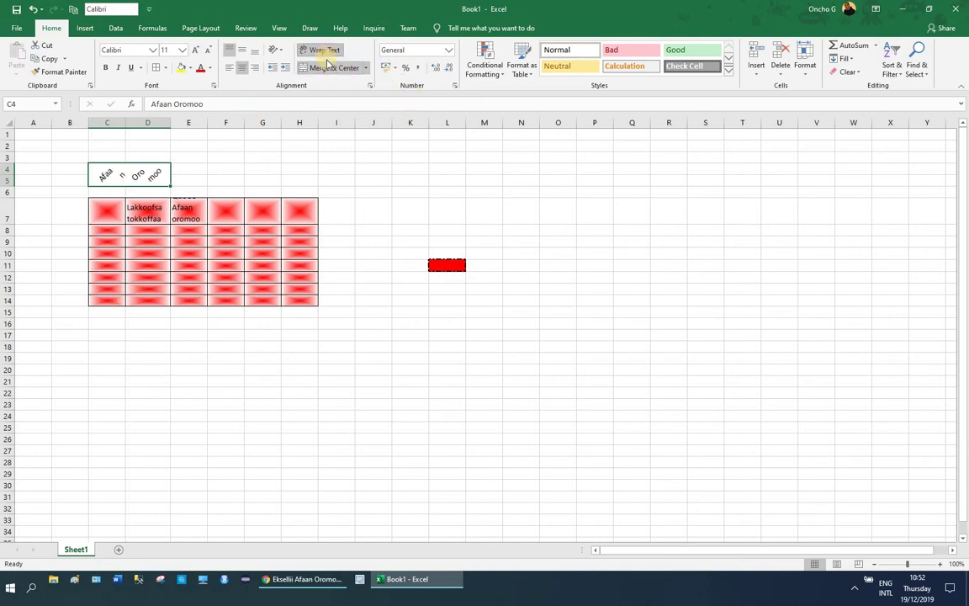
{"action": "left_click", "coordinate": [327, 51]}
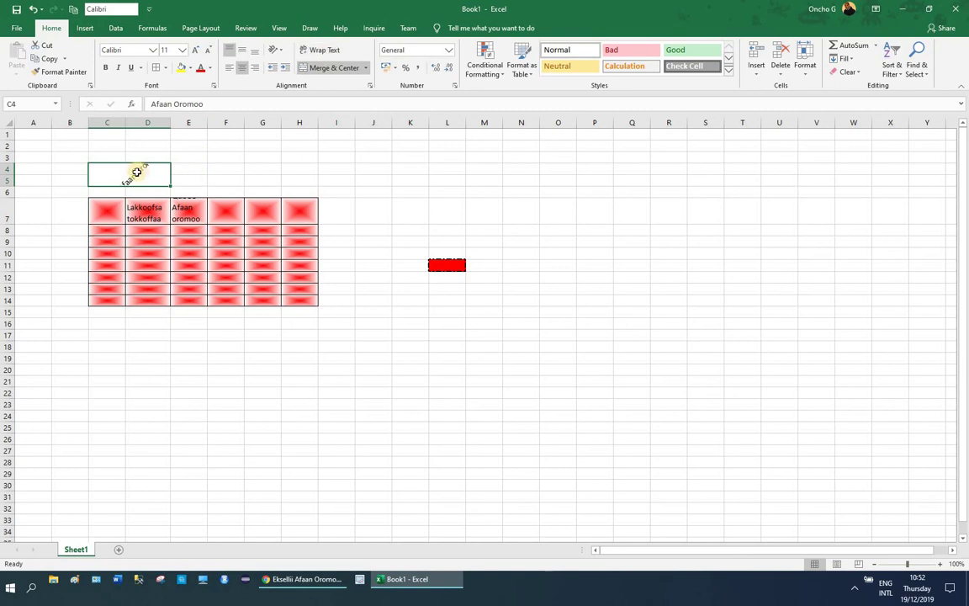
{"action": "left_click", "coordinate": [107, 347]}
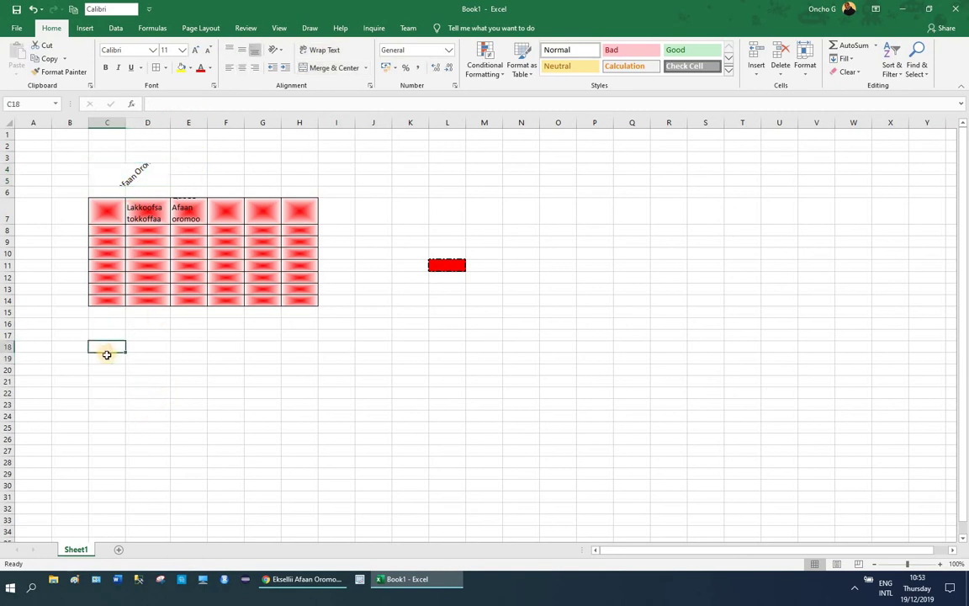
{"action": "left_click", "coordinate": [108, 352]}
{"action": "left_click", "coordinate": [106, 345]}
{"action": "left_click", "coordinate": [108, 359]}
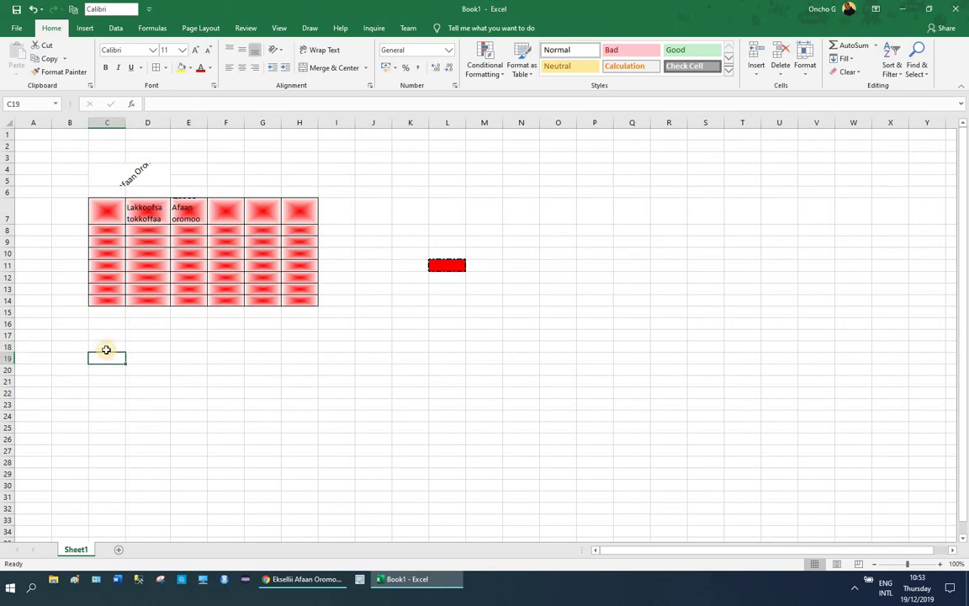
{"action": "left_click", "coordinate": [106, 346]}
{"action": "left_click", "coordinate": [114, 356]}
{"action": "left_click", "coordinate": [110, 348]}
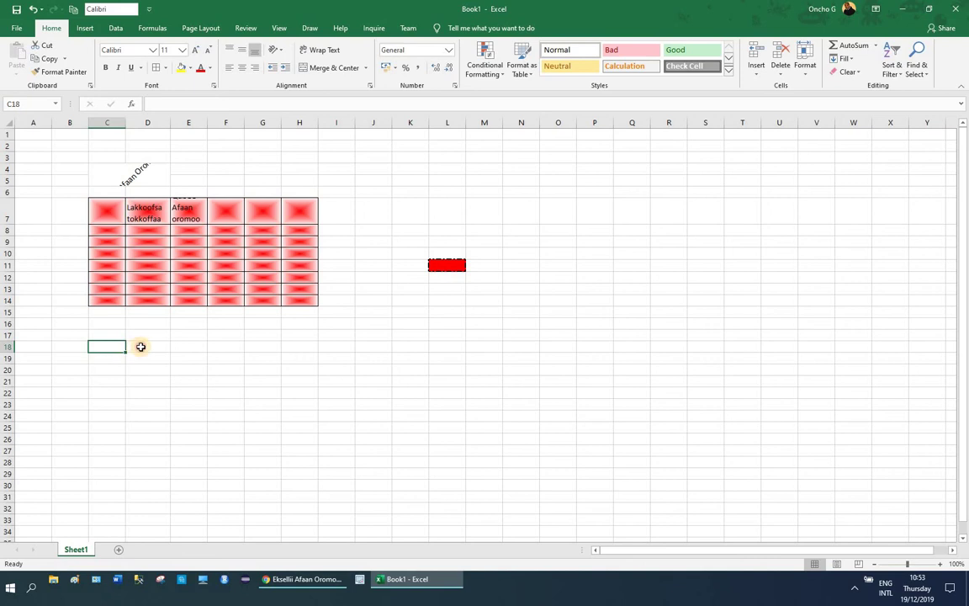
{"action": "left_click", "coordinate": [141, 346]}
{"action": "left_click", "coordinate": [113, 346]}
{"action": "left_click_drag", "start_coordinate": [118, 347], "coordinate": [144, 347]}
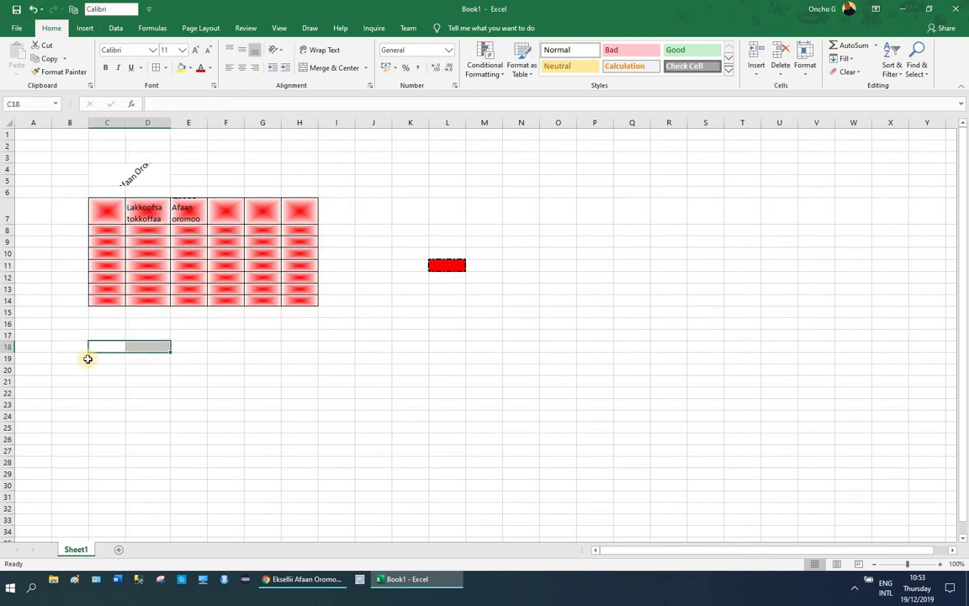
{"action": "left_click", "coordinate": [185, 378]}
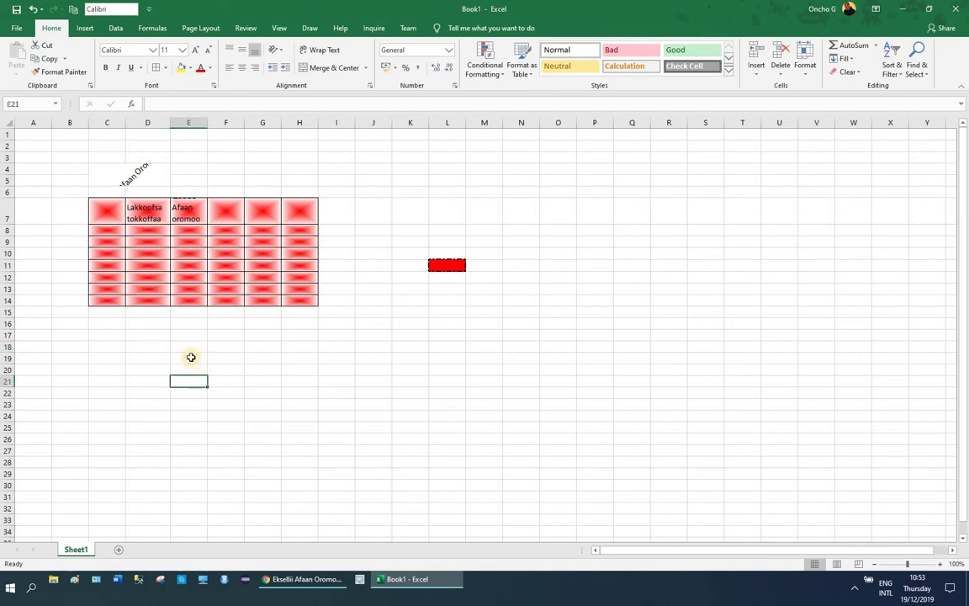
{"action": "mouse_move", "coordinate": [191, 357]}
{"action": "left_mouse_down"}
{"action": "mouse_move", "coordinate": [214, 369]}
{"action": "mouse_move", "coordinate": [214, 385]}
{"action": "mouse_move", "coordinate": [363, 402]}
{"action": "mouse_move", "coordinate": [190, 376]}
{"action": "mouse_move", "coordinate": [189, 366]}
{"action": "left_mouse_up"}
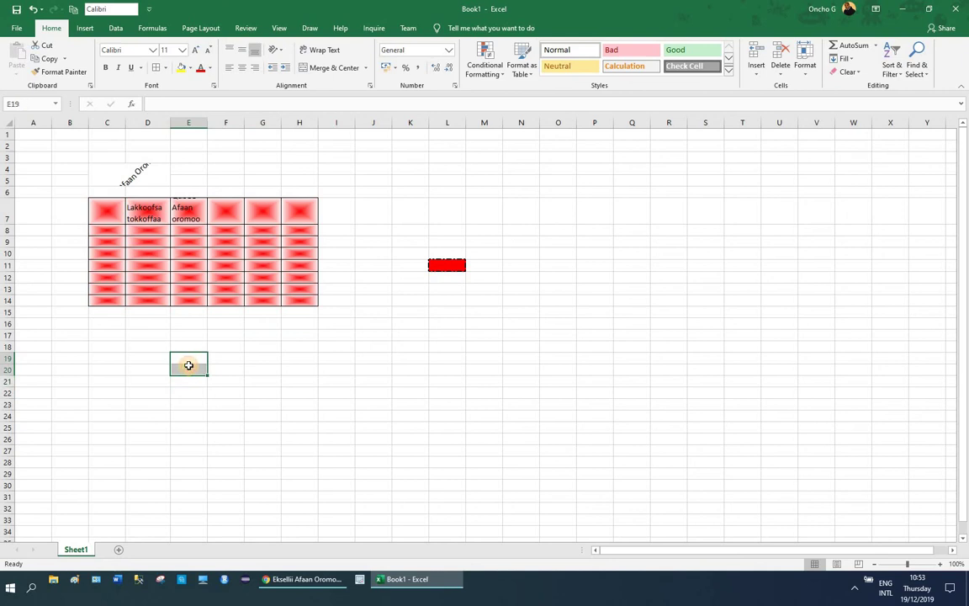
{"action": "left_click", "coordinate": [183, 357]}
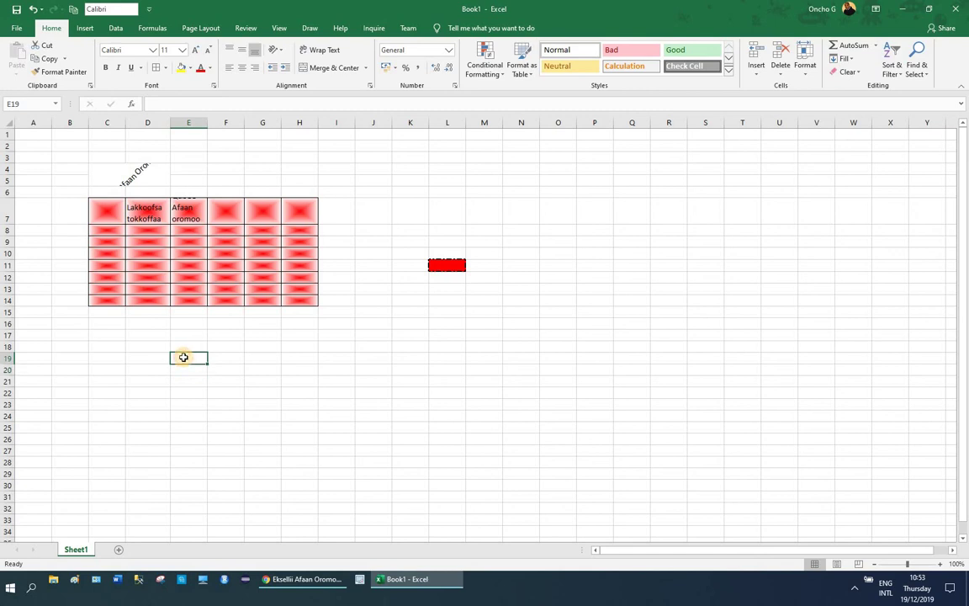
{"action": "left_click", "coordinate": [101, 207]}
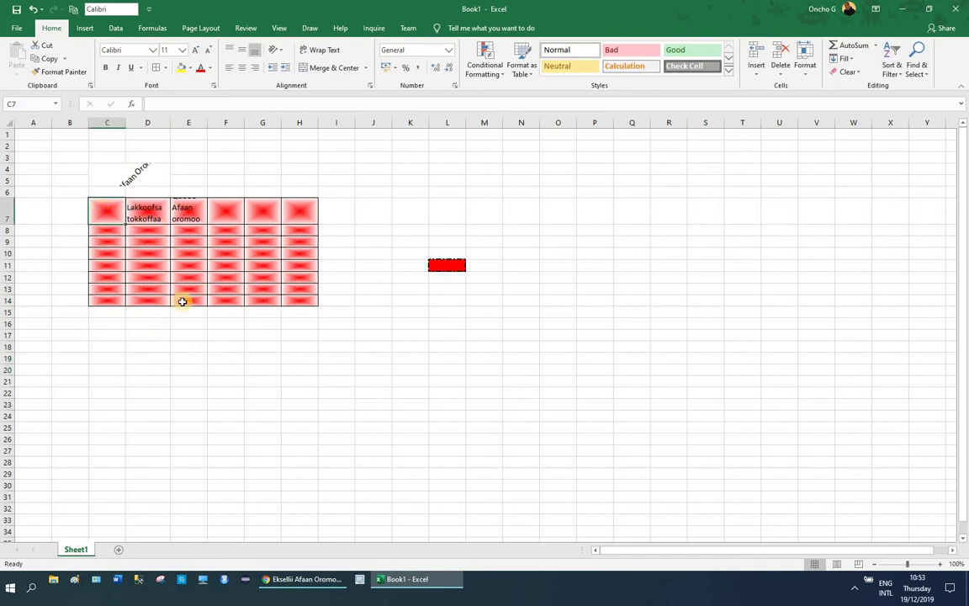
Increase the height of table row 7 to fit three lines of text and widen column C to several times its width.
{"action": "left_click", "coordinate": [258, 206]}
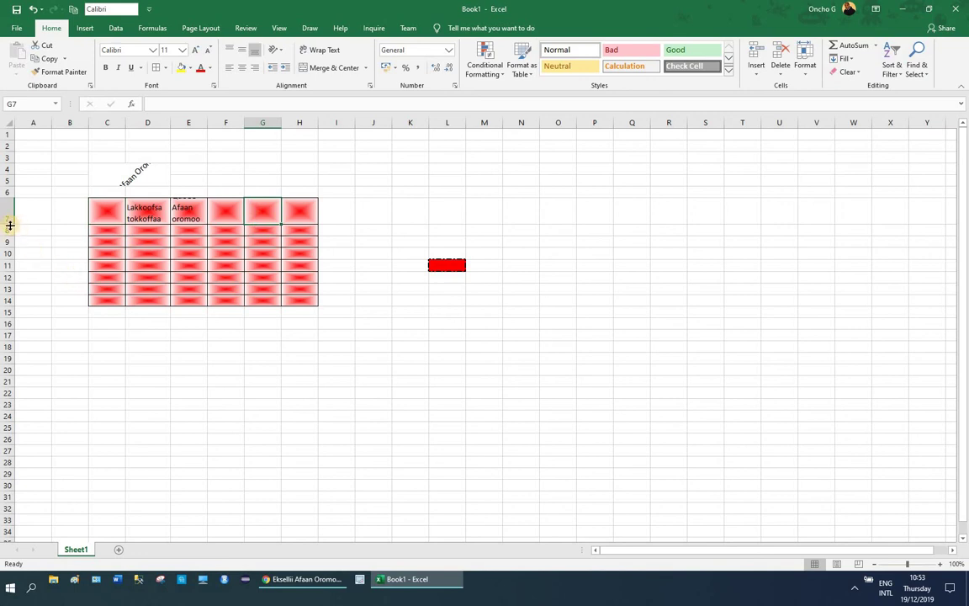
{"action": "left_click_drag", "start_coordinate": [11, 225], "coordinate": [15, 249]}
{"action": "left_click", "coordinate": [102, 205]}
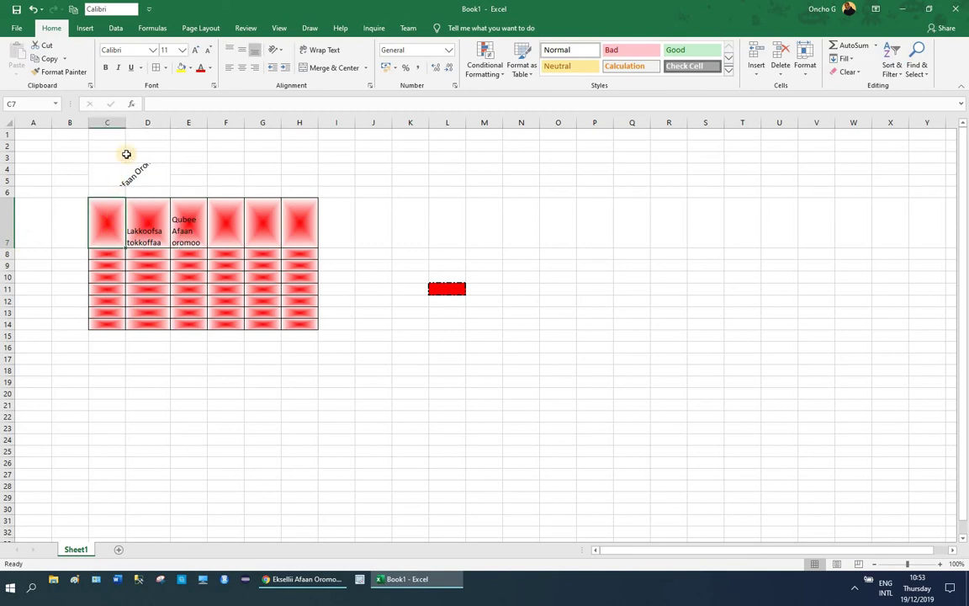
{"action": "left_click_drag", "start_coordinate": [127, 122], "coordinate": [388, 149]}
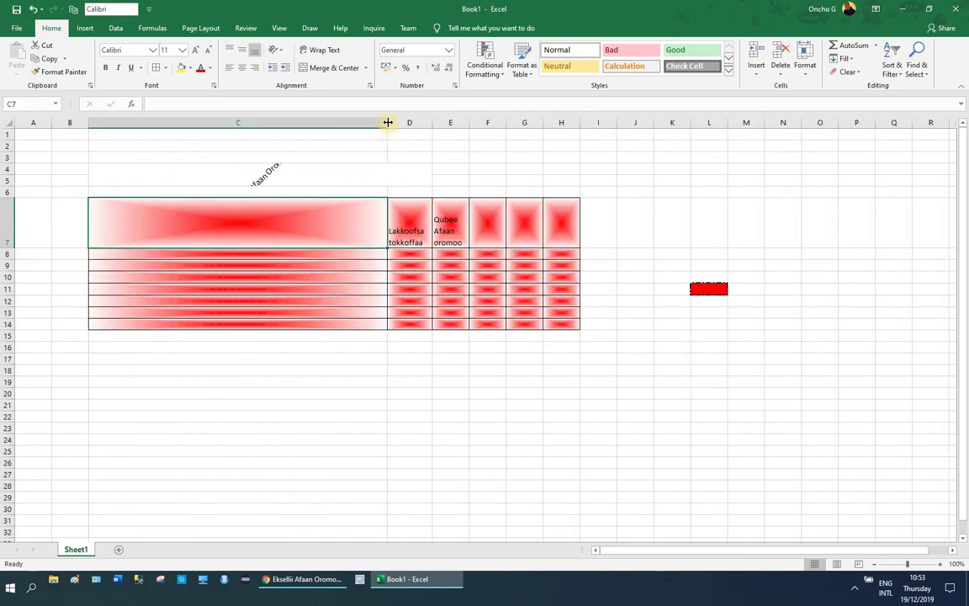
Narrow column C to less than the neighbouring columns' width and shrink row 7 to about one text line high.
{"action": "left_click_drag", "start_coordinate": [371, 126], "coordinate": [113, 165]}
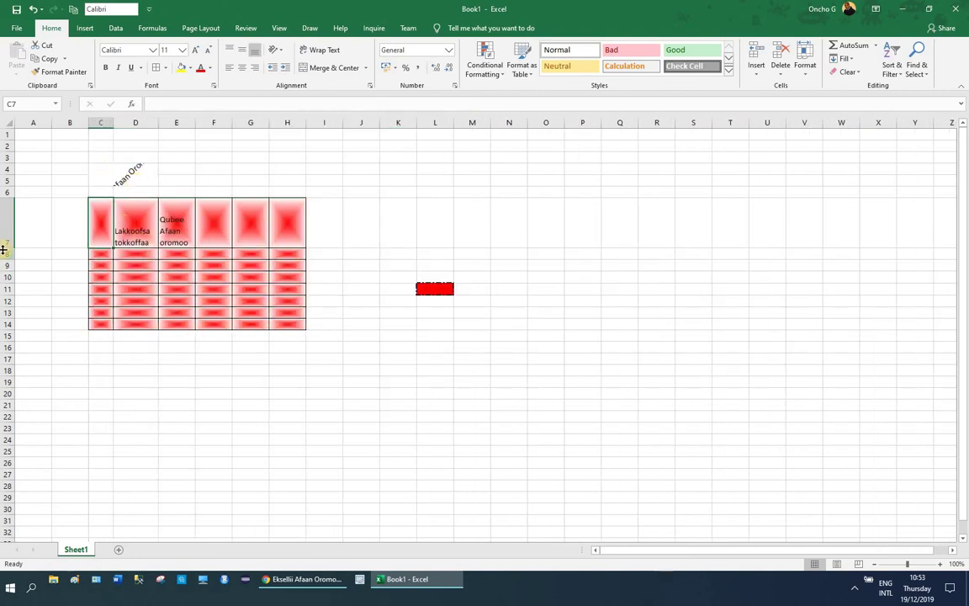
{"action": "left_click_drag", "start_coordinate": [4, 242], "coordinate": [4, 212]}
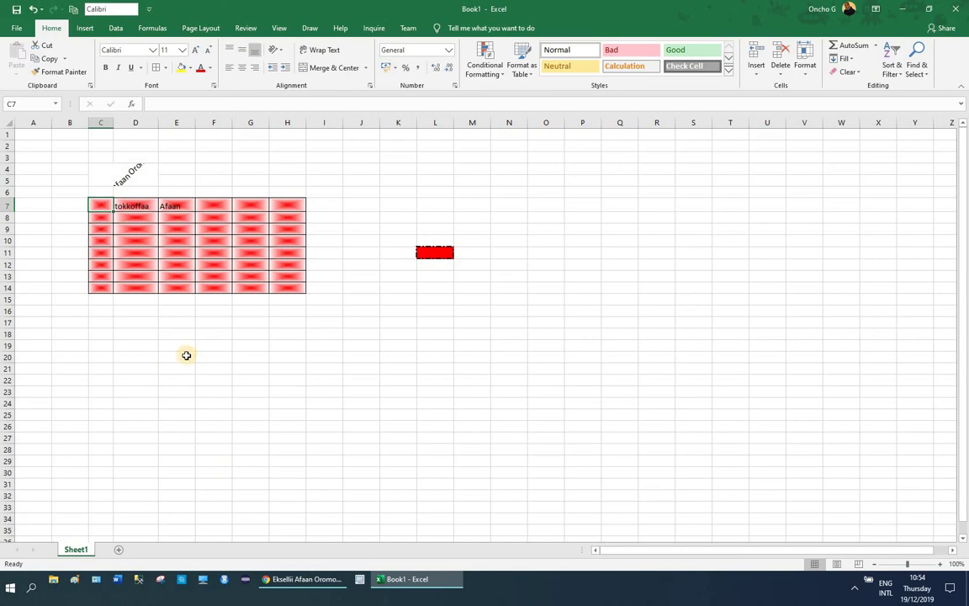
Merge and center cells F17:G17 below the table.
{"action": "left_click", "coordinate": [208, 324]}
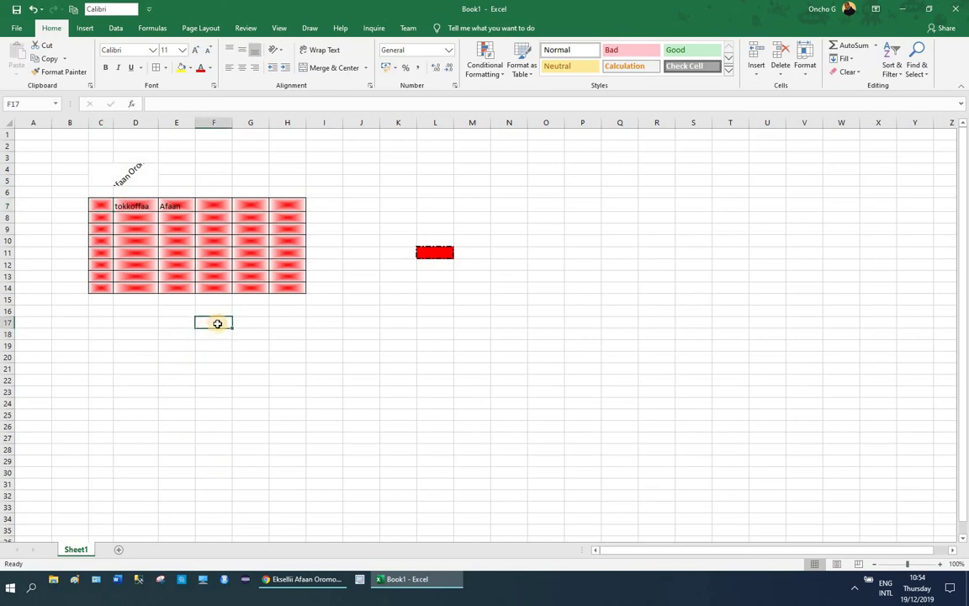
{"action": "left_click_drag", "start_coordinate": [217, 323], "coordinate": [245, 323]}
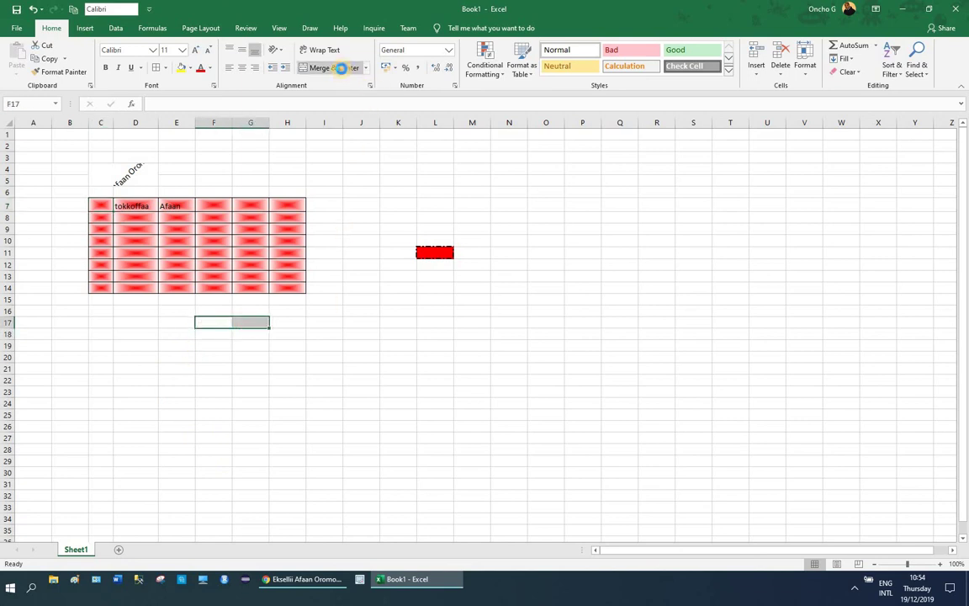
{"action": "left_click", "coordinate": [340, 68]}
{"action": "left_click", "coordinate": [239, 357]}
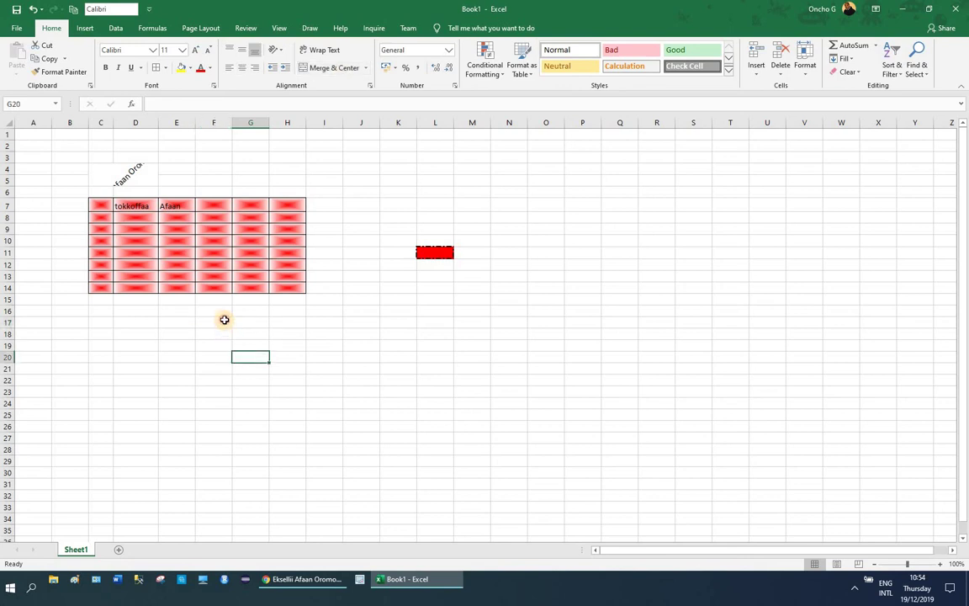
{"action": "left_click", "coordinate": [225, 320]}
Merge and center the vertical cell range H17:H21.
{"action": "left_click", "coordinate": [288, 325]}
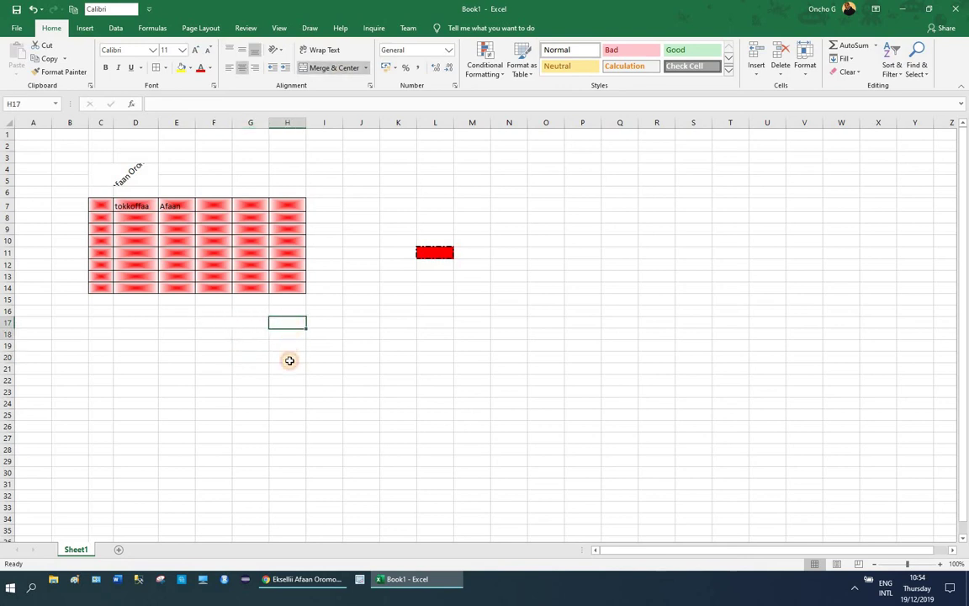
{"action": "left_click", "coordinate": [288, 367], "text": "shift"}
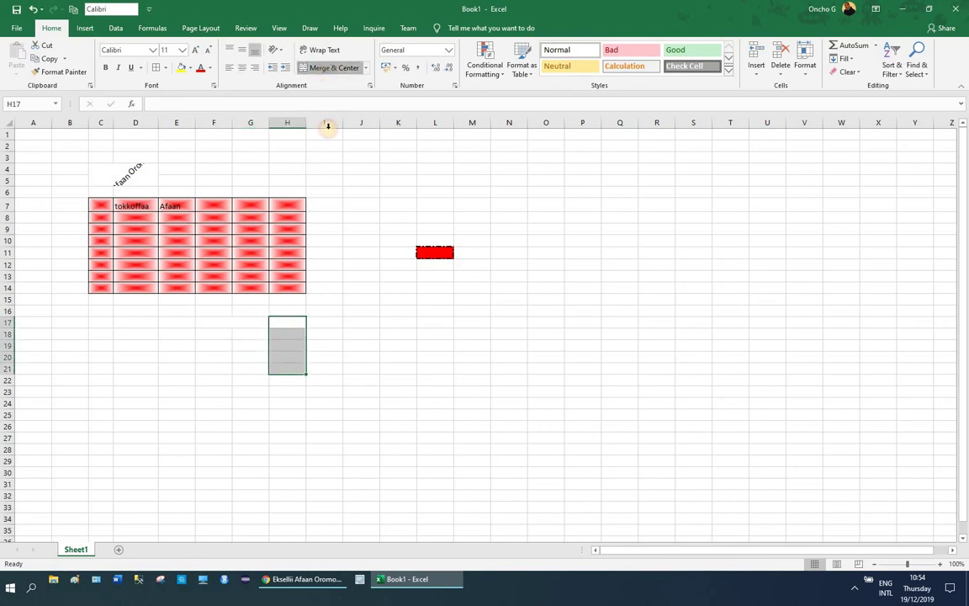
{"action": "left_click", "coordinate": [236, 322]}
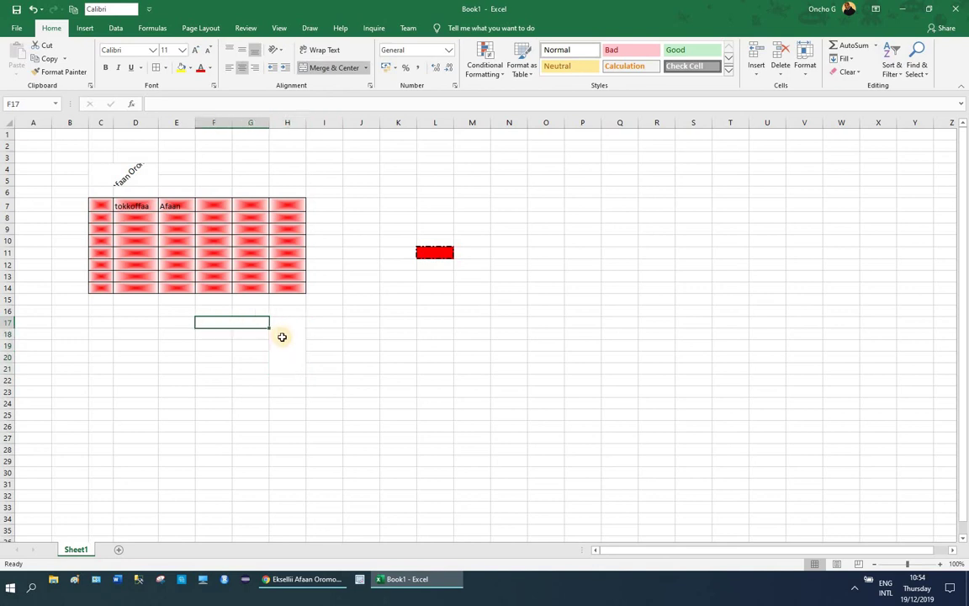
{"action": "left_click", "coordinate": [282, 336]}
{"action": "left_click", "coordinate": [241, 322]}
{"action": "left_click", "coordinate": [275, 329]}
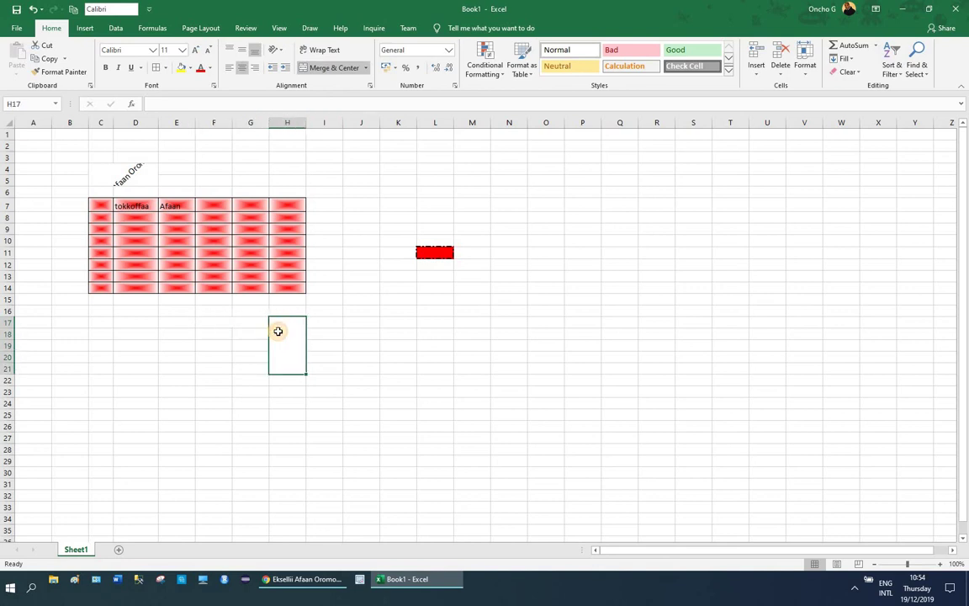
{"action": "left_click", "coordinate": [223, 324]}
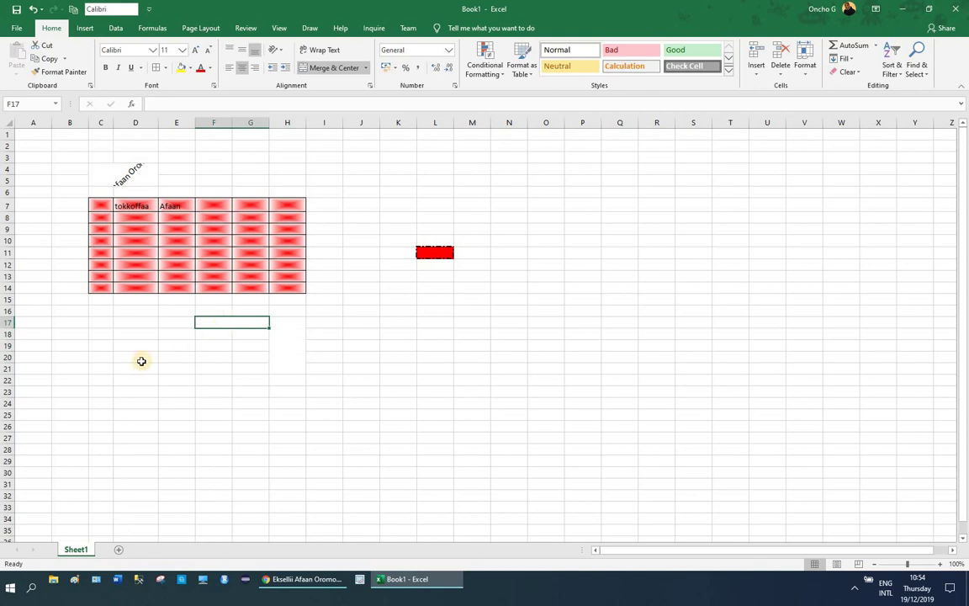
Enter the number 12 in cell K20.
{"action": "left_click", "coordinate": [393, 362]}
{"action": "type", "text": "12"}
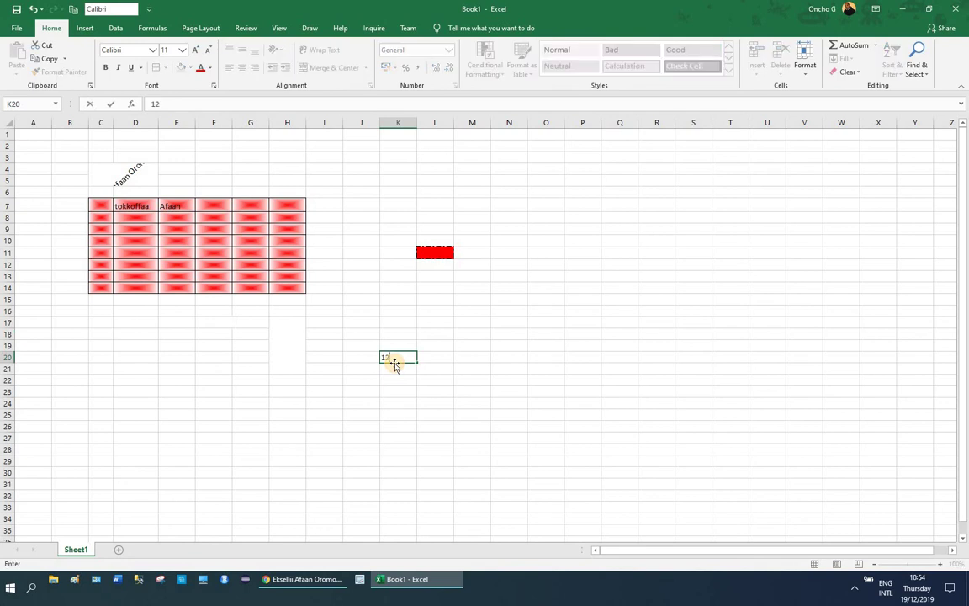
{"action": "left_click", "coordinate": [396, 405]}
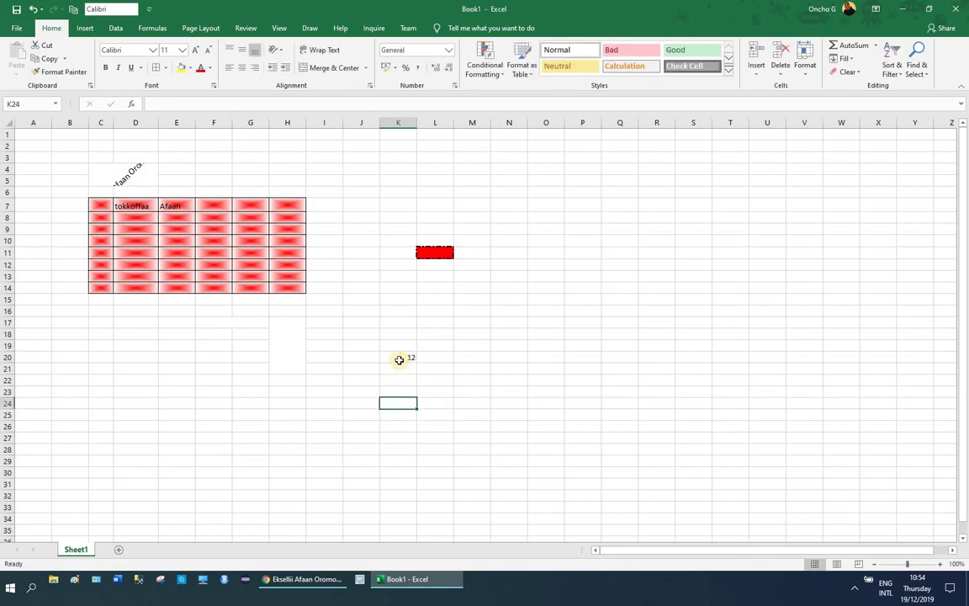
{"action": "left_click", "coordinate": [397, 360]}
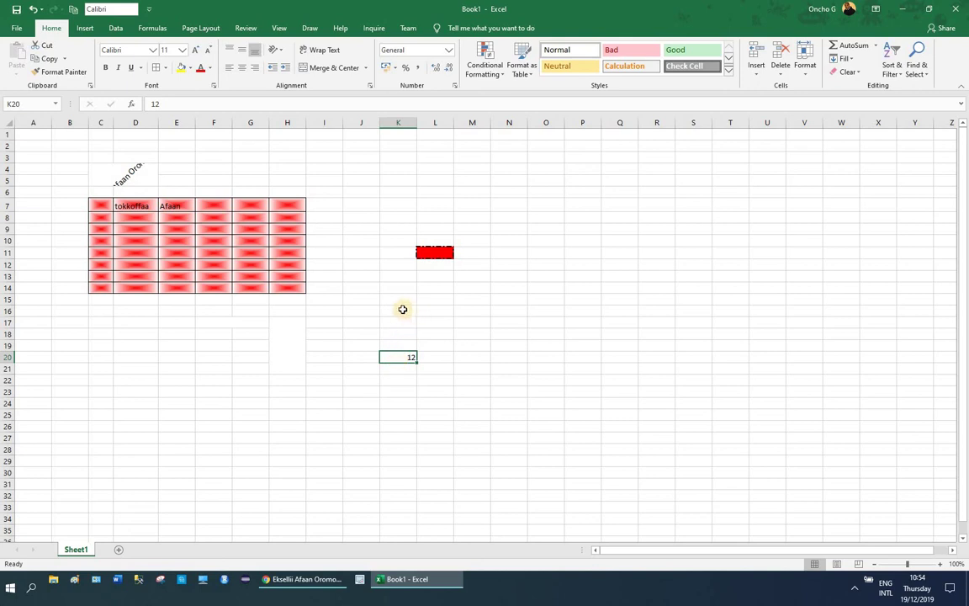
Merge and center cells K16:L16 above the number entry.
{"action": "left_click_drag", "start_coordinate": [402, 309], "coordinate": [424, 318]}
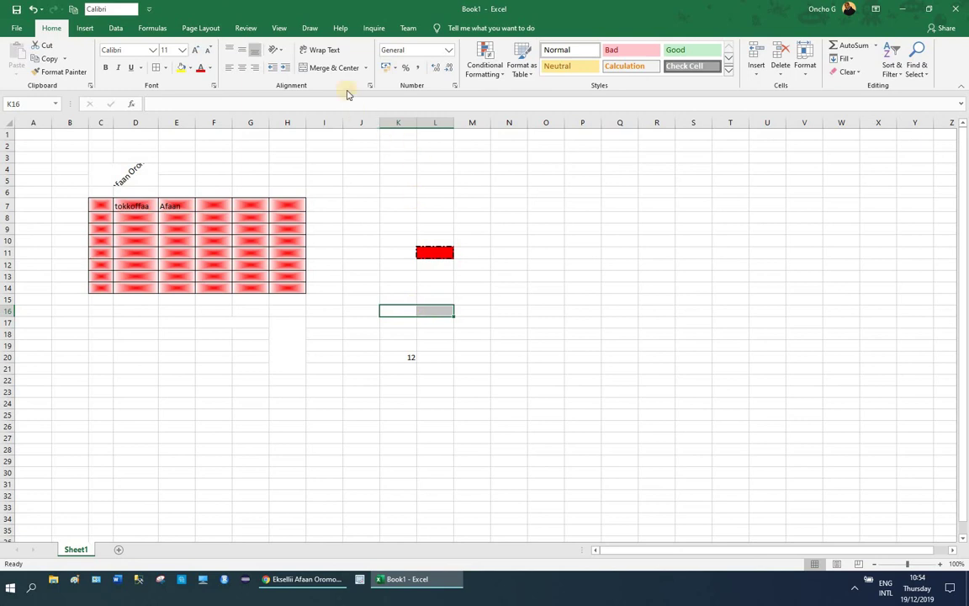
{"action": "left_click", "coordinate": [335, 67]}
{"action": "left_click", "coordinate": [545, 425]}
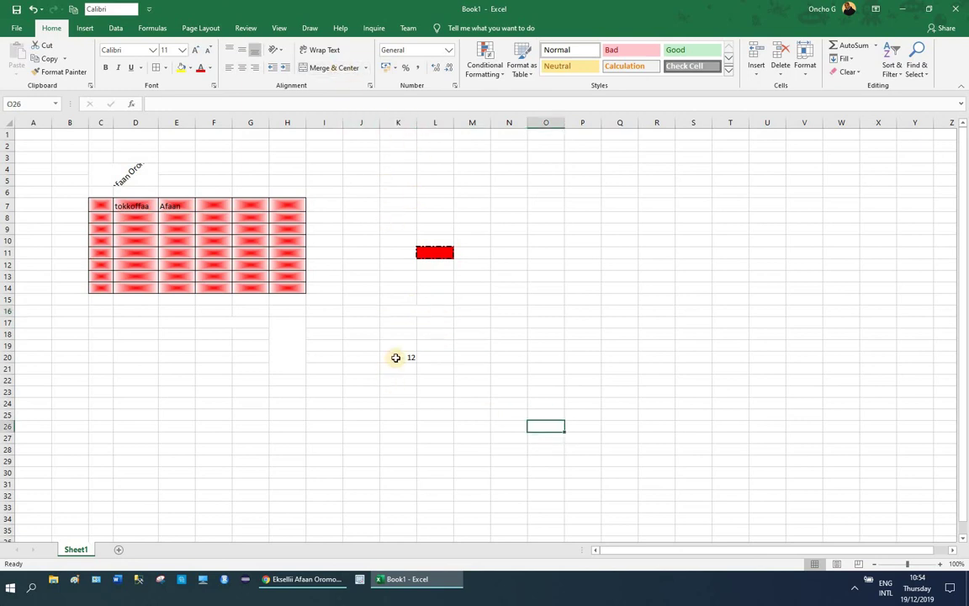
Try to move the contents of cell K20 onto merged cell K16:L16 and dismiss the alert.
{"action": "left_click", "coordinate": [395, 355]}
{"action": "left_click_drag", "start_coordinate": [396, 354], "coordinate": [400, 311]}
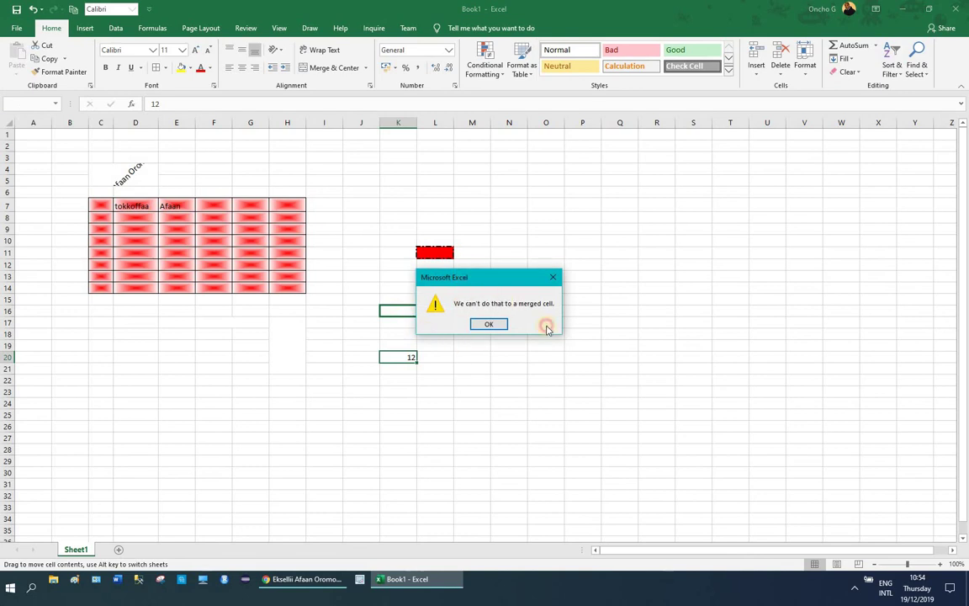
{"action": "left_click_drag", "start_coordinate": [470, 277], "coordinate": [551, 334]}
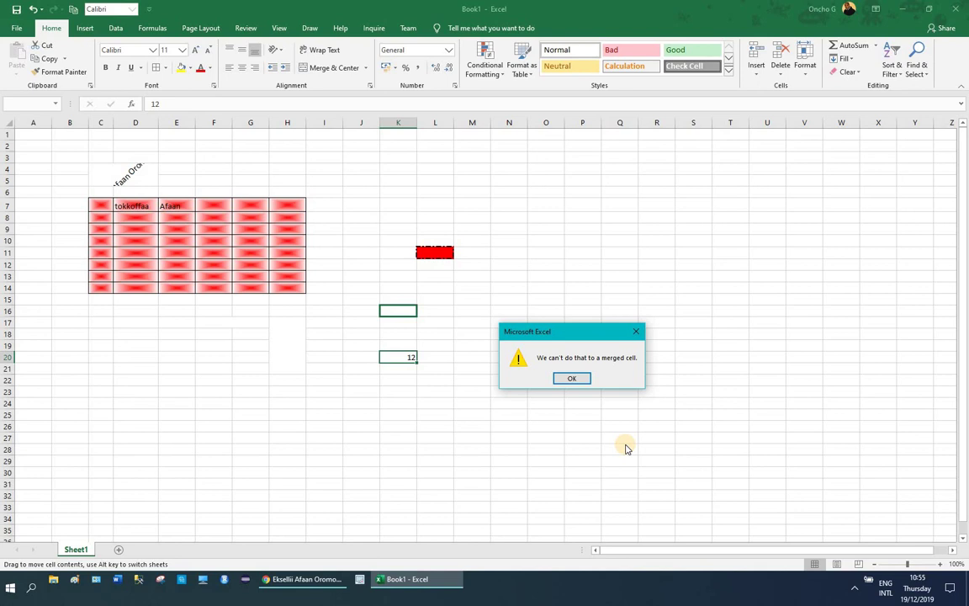
{"action": "left_click", "coordinate": [573, 378]}
{"action": "left_click", "coordinate": [402, 450]}
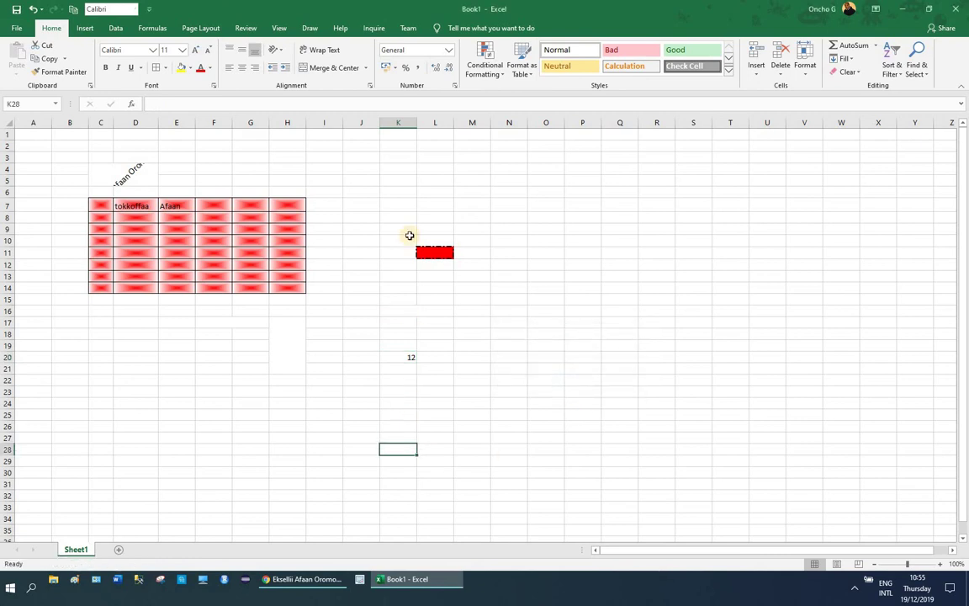
Enter the number 12 in merged cell K16:L16.
{"action": "left_click", "coordinate": [405, 309]}
{"action": "type", "text": "12"}
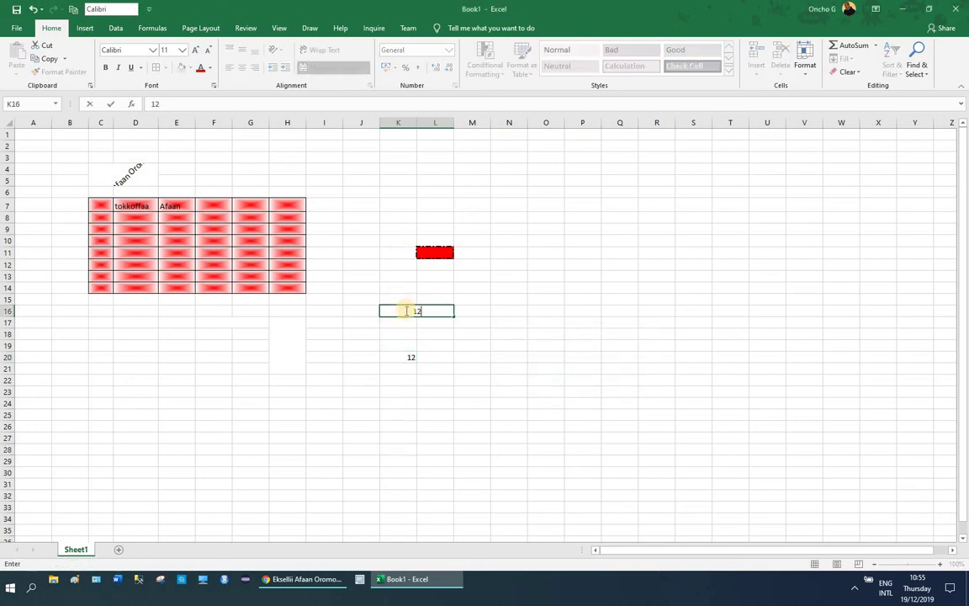
{"action": "left_click", "coordinate": [416, 368]}
Move merged cell K16:L16 with its contents to I18:J18.
{"action": "left_click", "coordinate": [413, 311]}
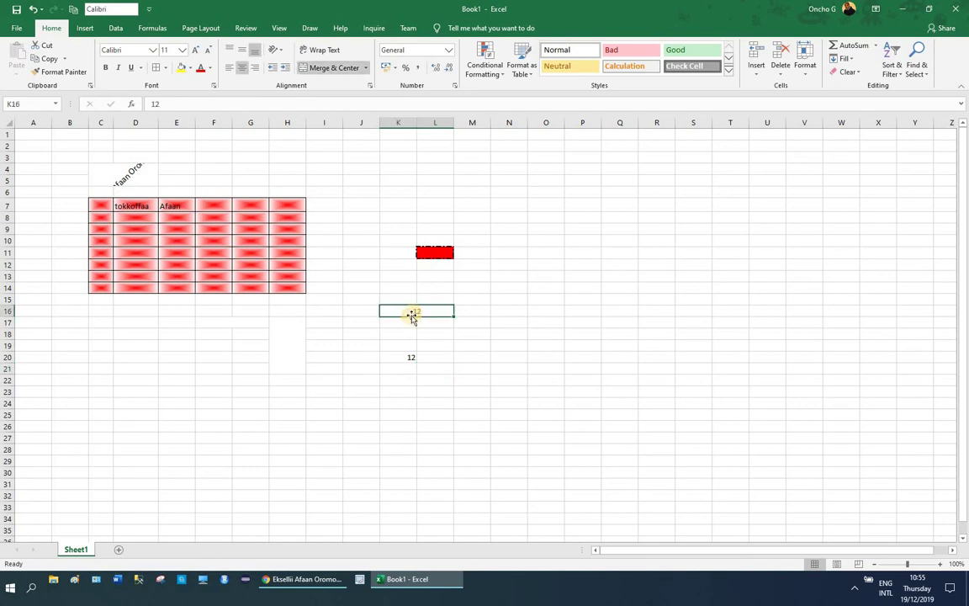
{"action": "left_click_drag", "start_coordinate": [416, 316], "coordinate": [330, 334]}
{"action": "left_click", "coordinate": [359, 382]}
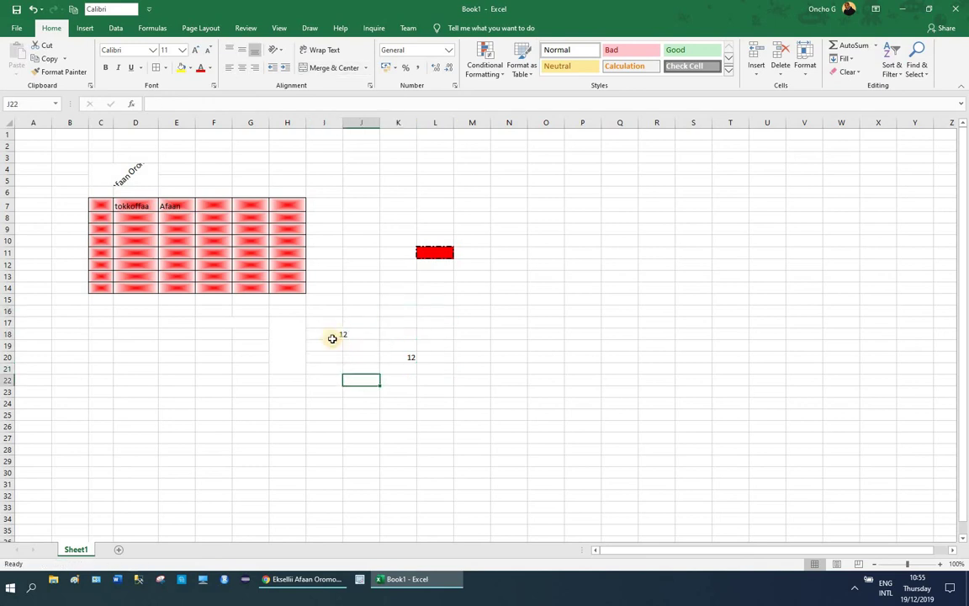
{"action": "left_click", "coordinate": [333, 333]}
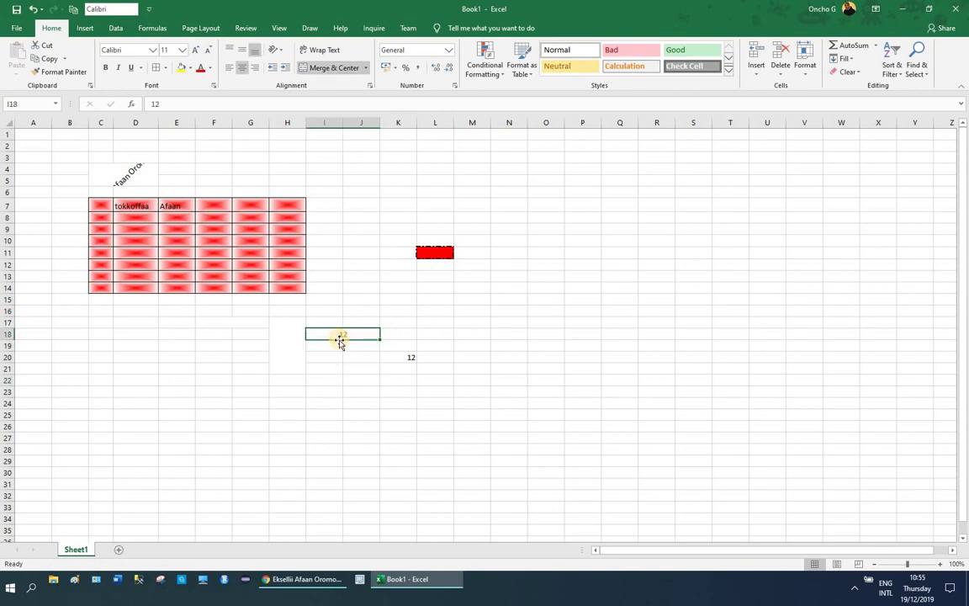
Move the merged cell I18:J18 with its contents to I24:J24 and from there up to I22:J22.
{"action": "left_click_drag", "start_coordinate": [337, 341], "coordinate": [318, 405]}
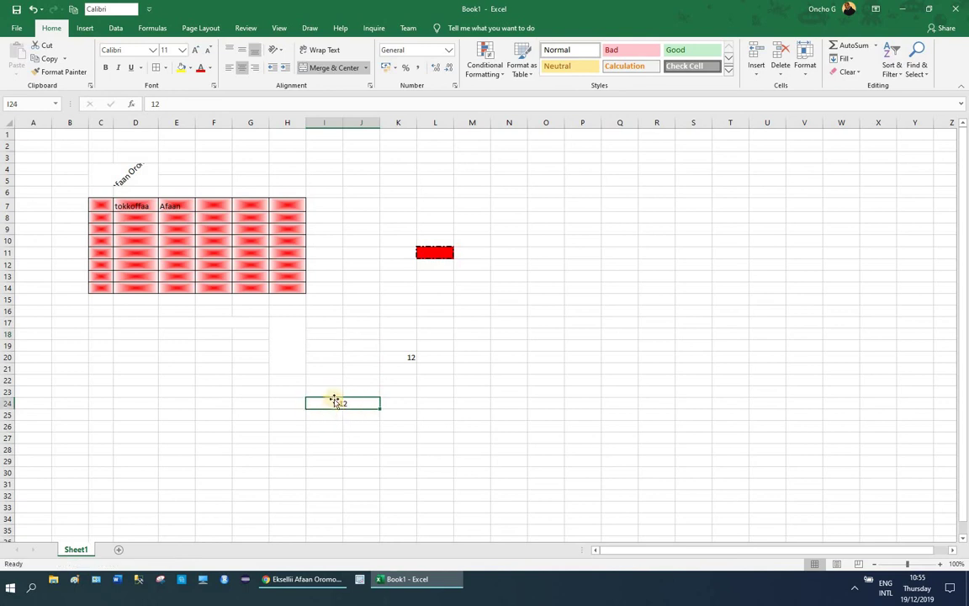
{"action": "left_click_drag", "start_coordinate": [334, 397], "coordinate": [335, 381]}
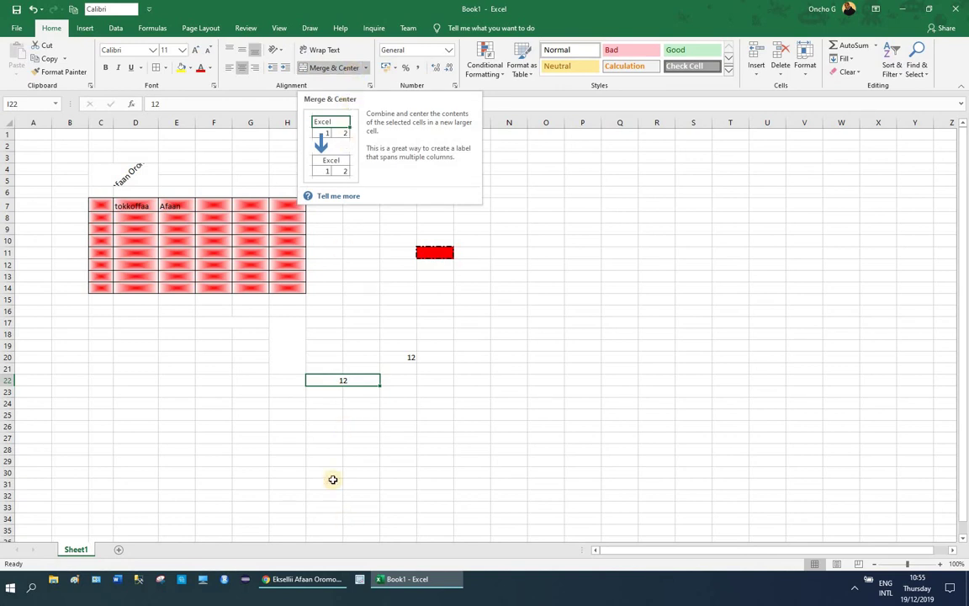
{"action": "left_click", "coordinate": [329, 412]}
Left-align the number in merged cell I22:J22.
{"action": "left_click", "coordinate": [331, 382]}
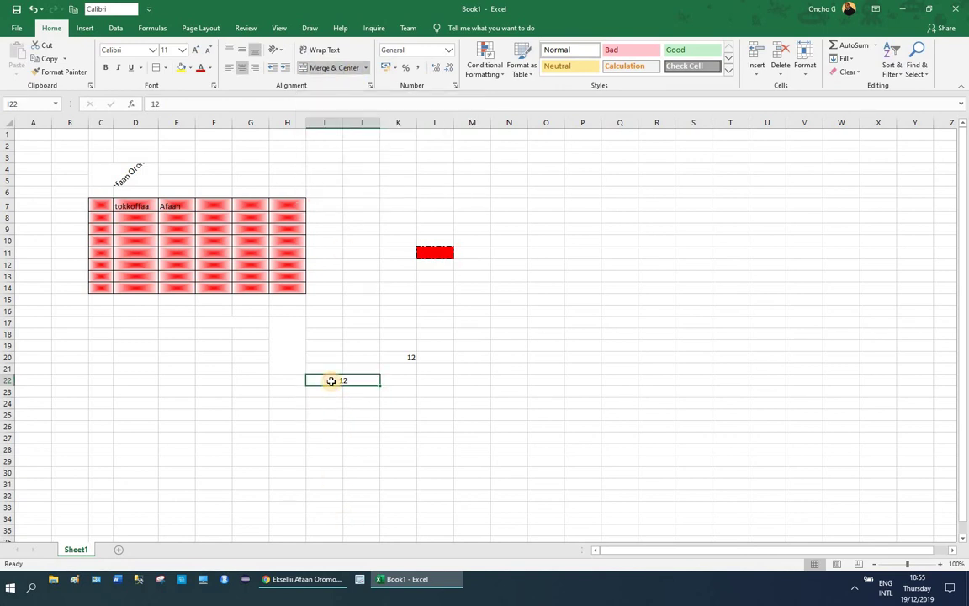
{"action": "left_click", "coordinate": [229, 67]}
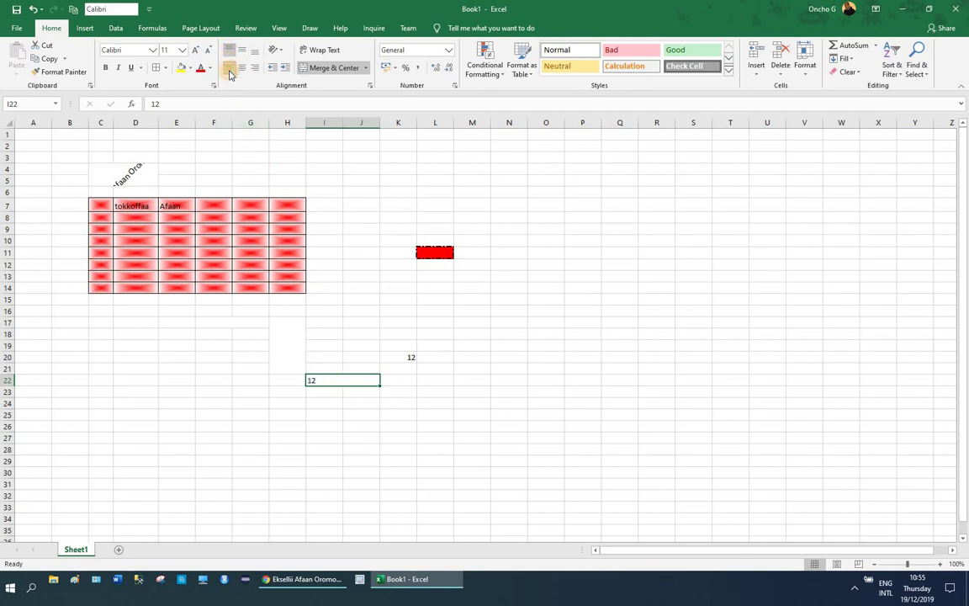
{"action": "left_click", "coordinate": [377, 488]}
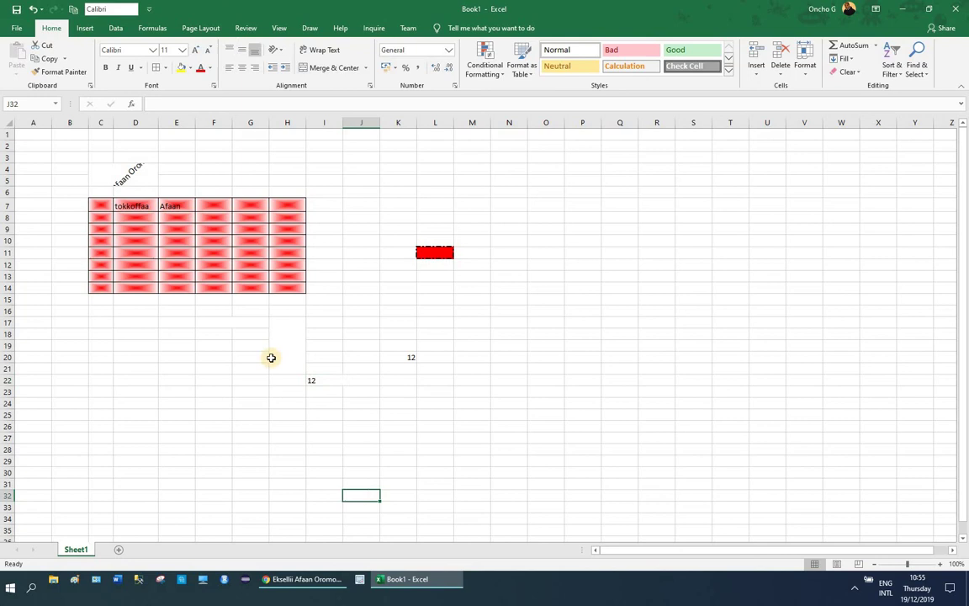
Indent the number in merged cell I22:J22 several levels, trying both increasing and decreasing the indent.
{"action": "left_click", "coordinate": [336, 380]}
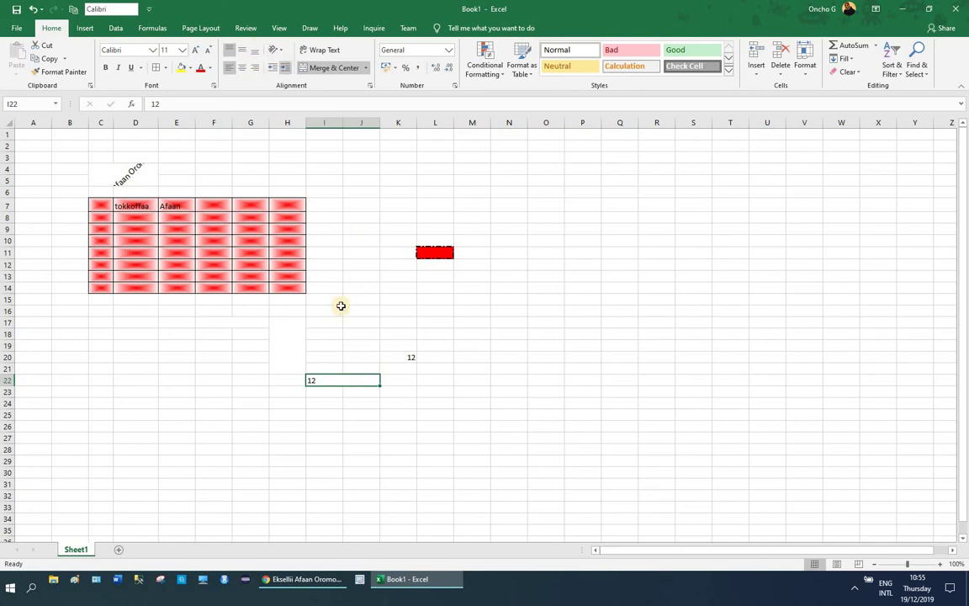
{"action": "left_click", "coordinate": [286, 69]}
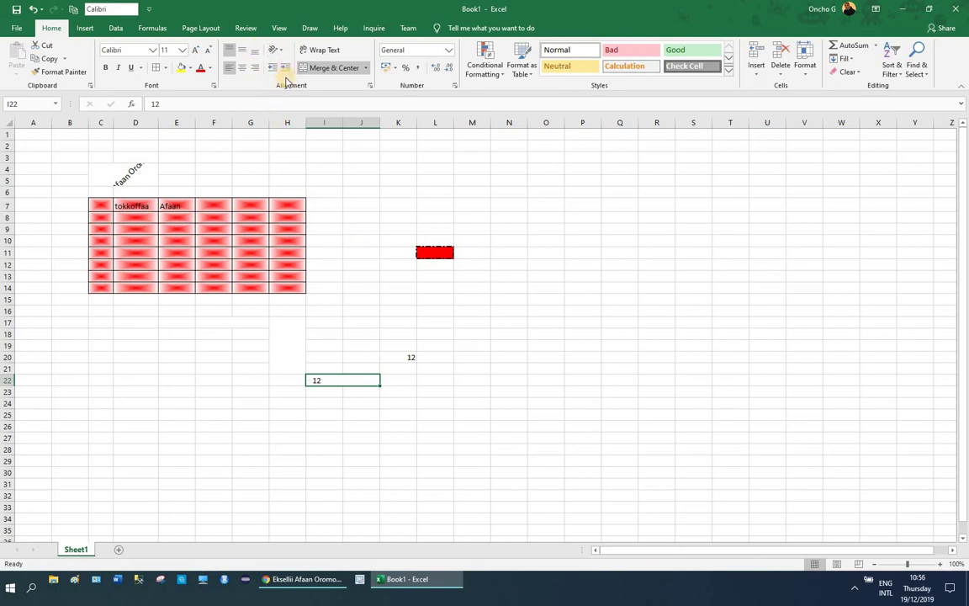
{"action": "left_click", "coordinate": [284, 72]}
{"action": "left_click", "coordinate": [271, 70]}
{"action": "left_click", "coordinate": [284, 70]}
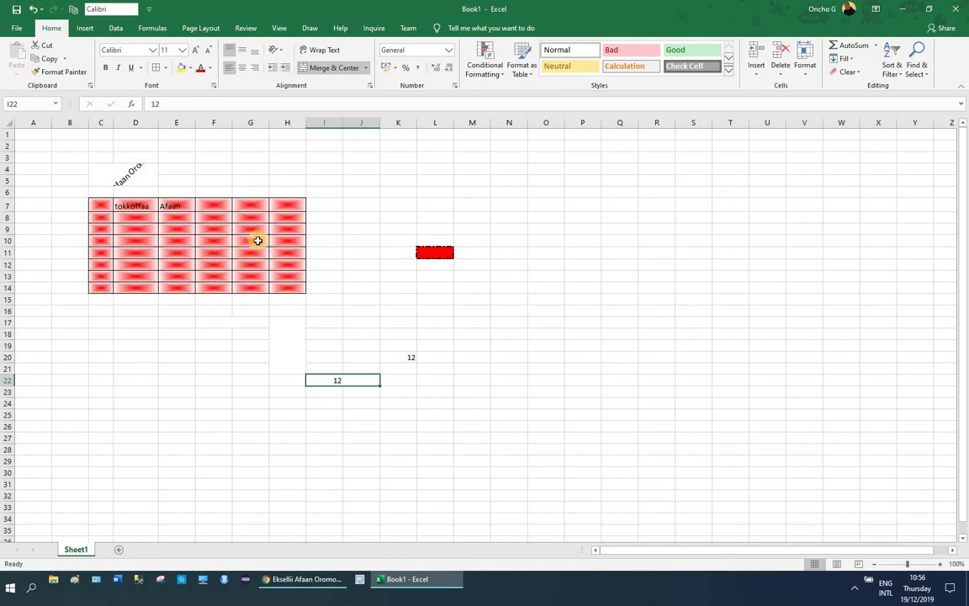
Enter 1 in cell D8, 2 in cell C8 and 3 in cell B8.
{"action": "left_click", "coordinate": [131, 220]}
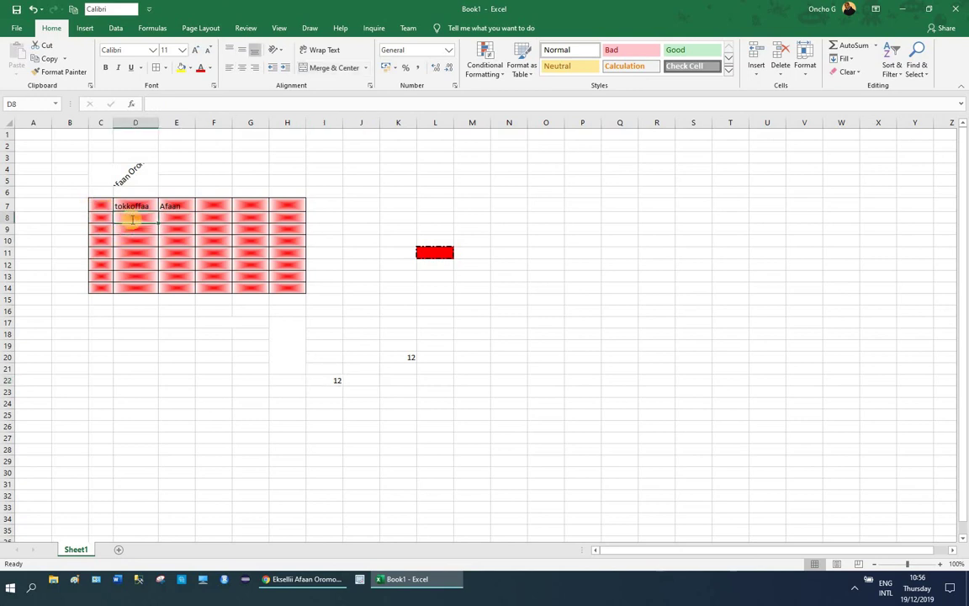
{"action": "type", "text": "1"}
{"action": "key", "text": "Left"}
{"action": "type", "text": "2"}
{"action": "key", "text": "Left"}
{"action": "type", "text": "3"}
{"action": "key", "text": "Left"}
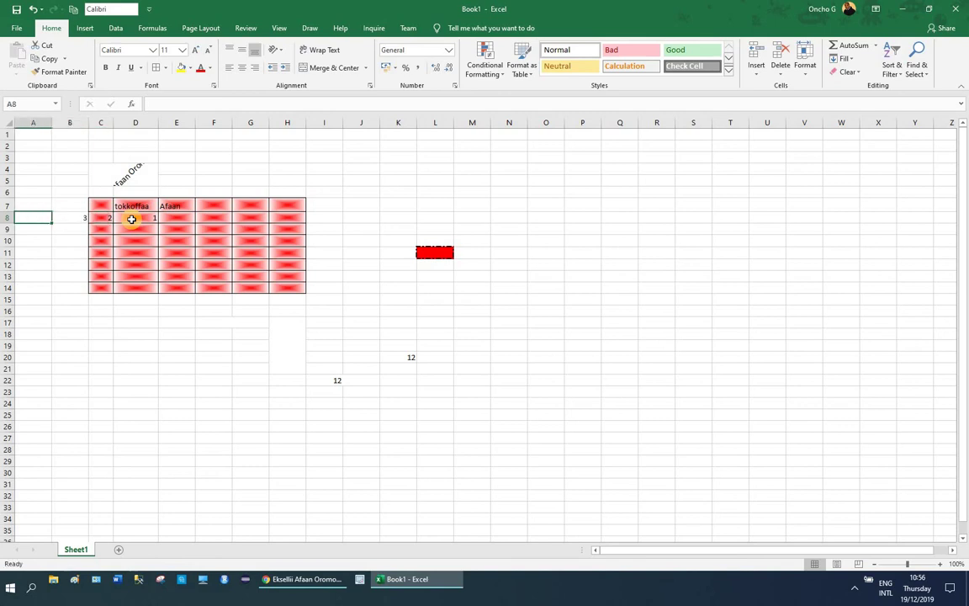
Enter 3 in cell D9 and 2 in cell C9.
{"action": "left_click", "coordinate": [141, 231]}
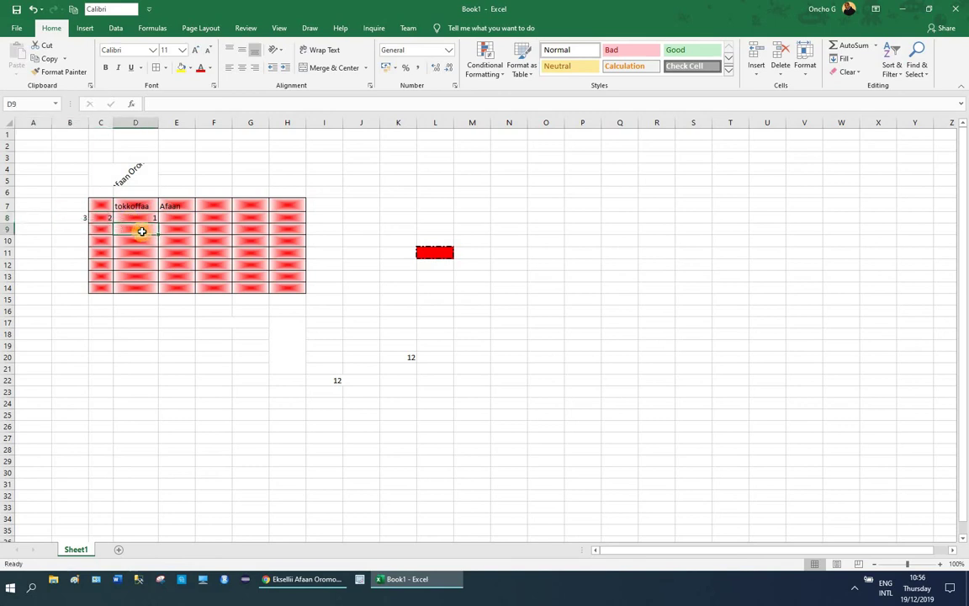
{"action": "type", "text": "3"}
{"action": "key", "text": "Left"}
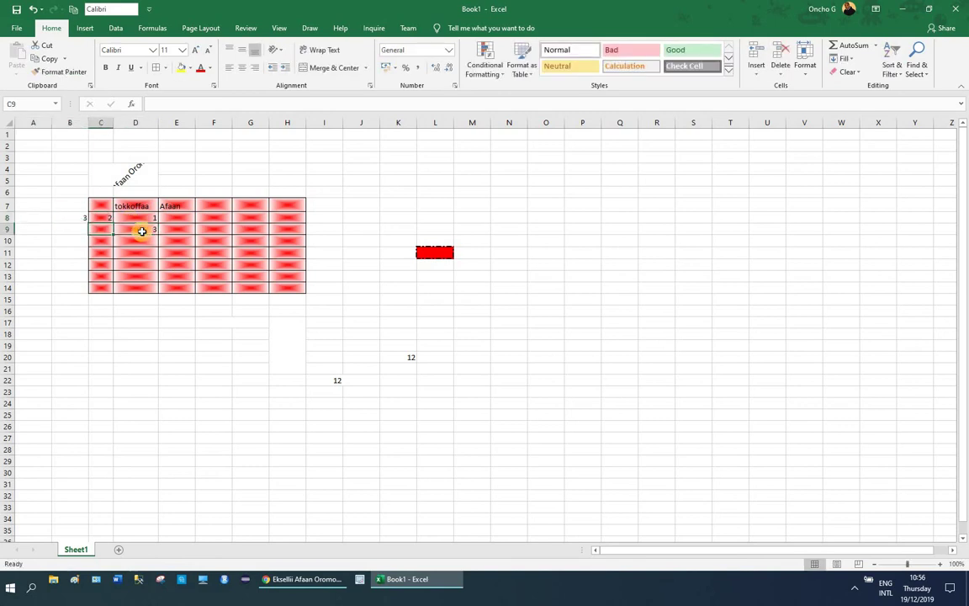
{"action": "type", "text": "2"}
{"action": "key", "text": "Left"}
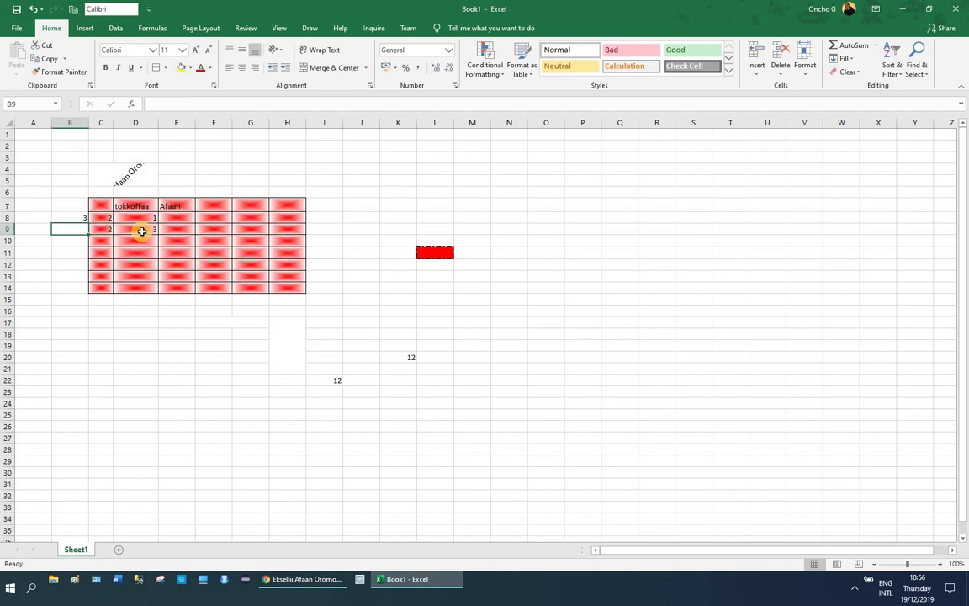
Enter 3 in both cells C11 and C12.
{"action": "key", "text": "Right"}
{"action": "key", "text": "Down"}
{"action": "key", "text": "Down"}
{"action": "type", "text": "3"}
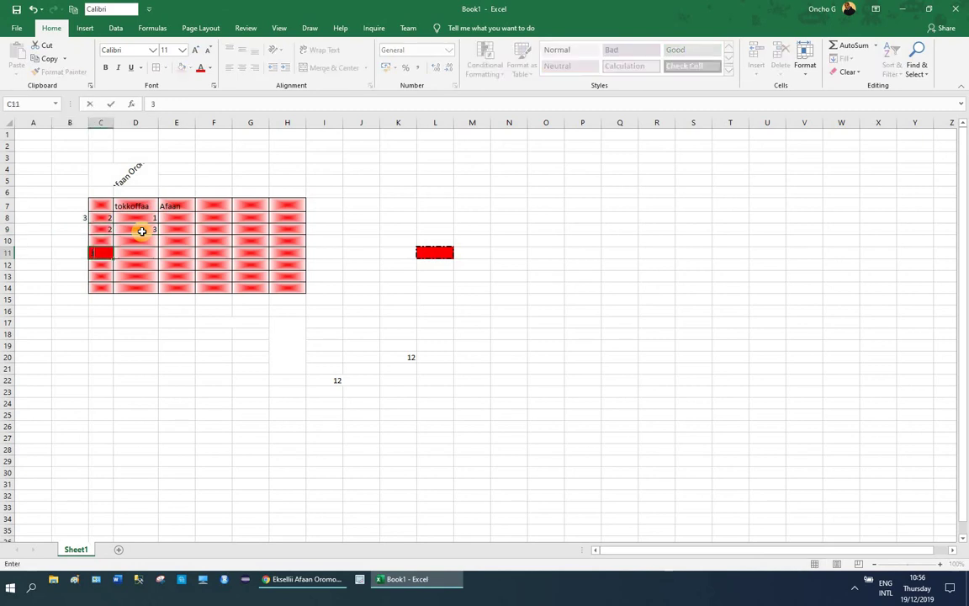
{"action": "key", "text": "Return"}
{"action": "type", "text": "3"}
{"action": "key", "text": "Return"}
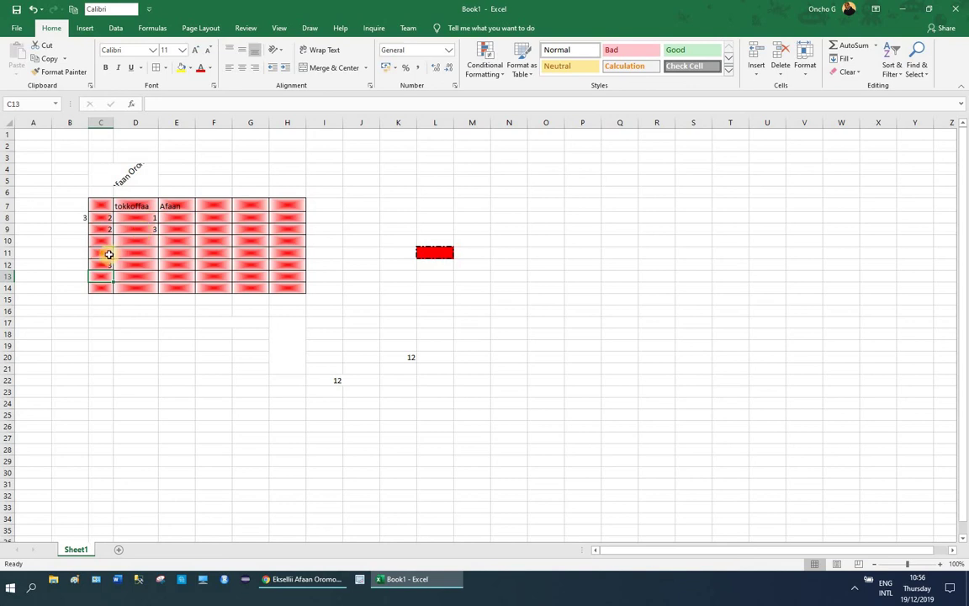
Widen column C and try left, top and center alignment on cells C11:C12, ending with right alignment.
{"action": "left_click_drag", "start_coordinate": [107, 253], "coordinate": [106, 264]}
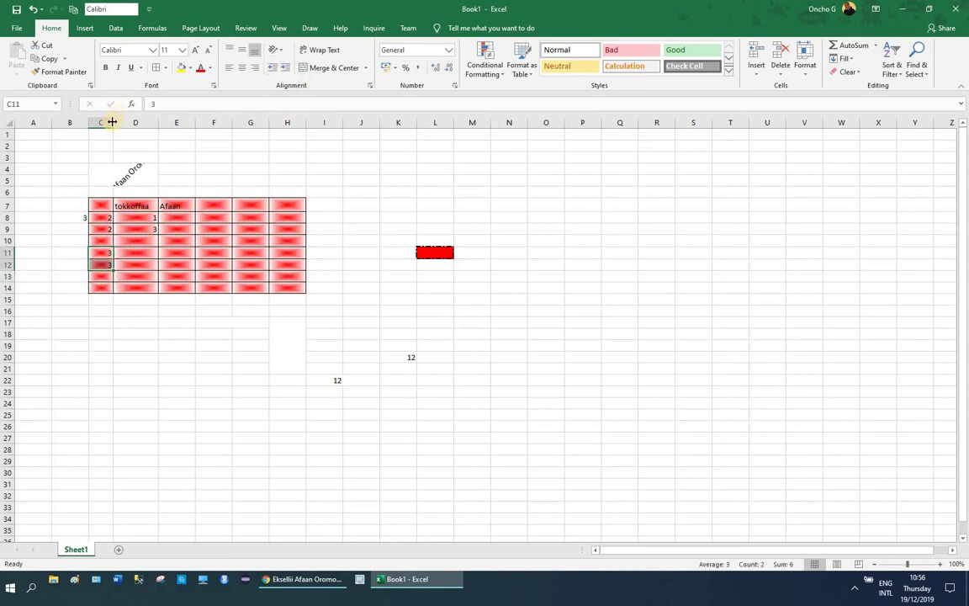
{"action": "left_click_drag", "start_coordinate": [113, 123], "coordinate": [182, 123]}
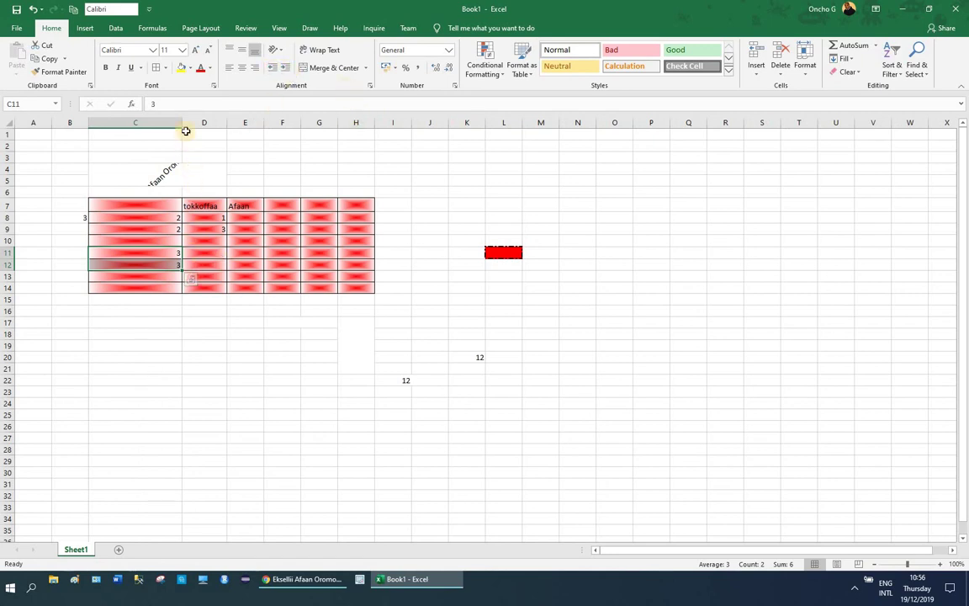
{"action": "left_click", "coordinate": [230, 67]}
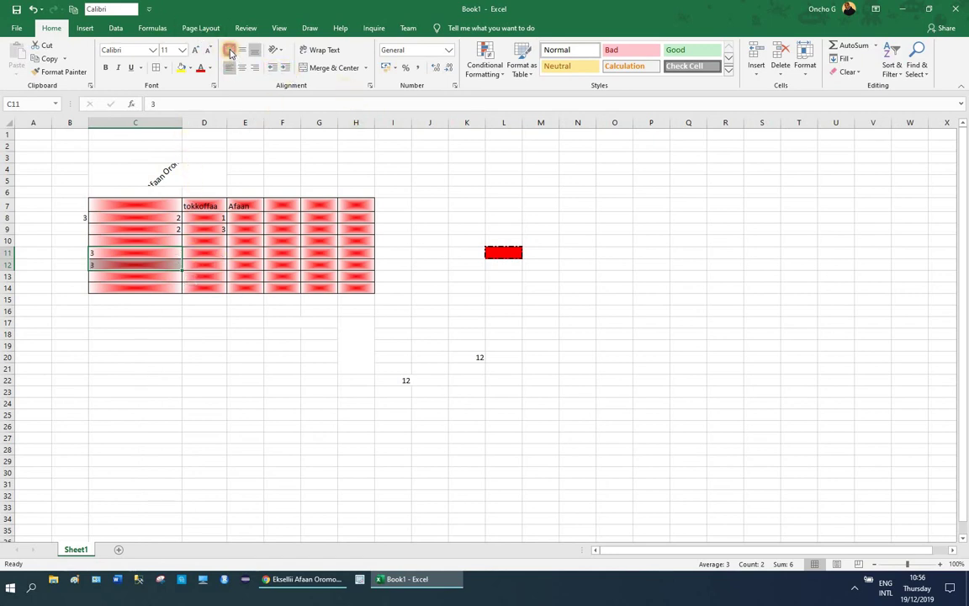
{"action": "left_click", "coordinate": [229, 50]}
{"action": "left_click", "coordinate": [241, 67]}
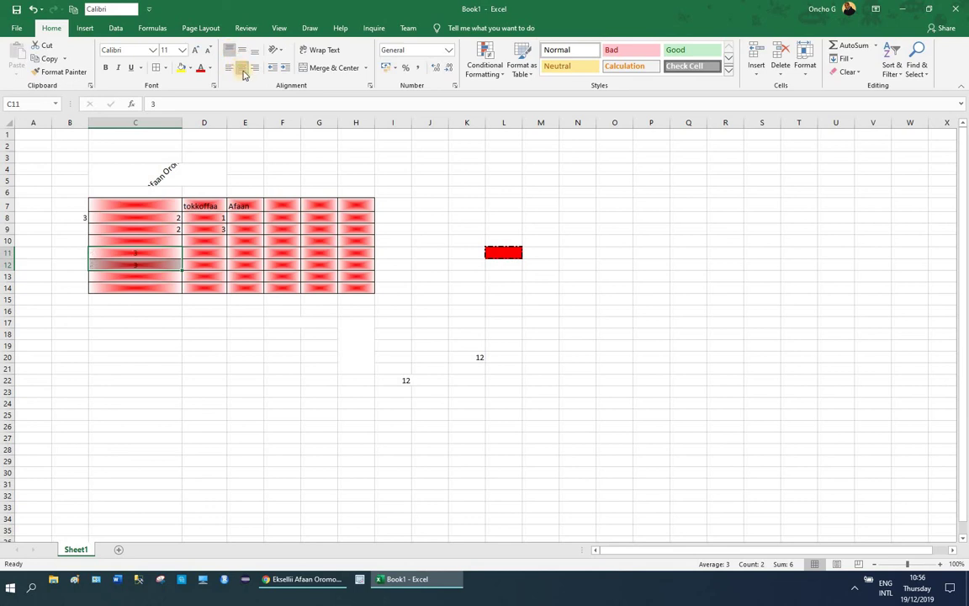
{"action": "left_click", "coordinate": [254, 67]}
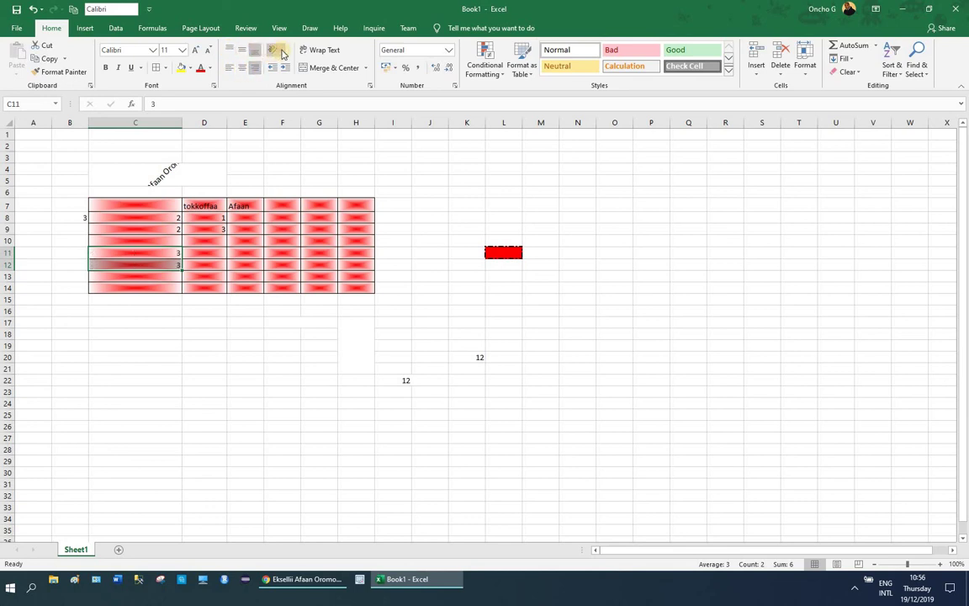
{"action": "left_click", "coordinate": [274, 50]}
{"action": "left_click", "coordinate": [321, 190]}
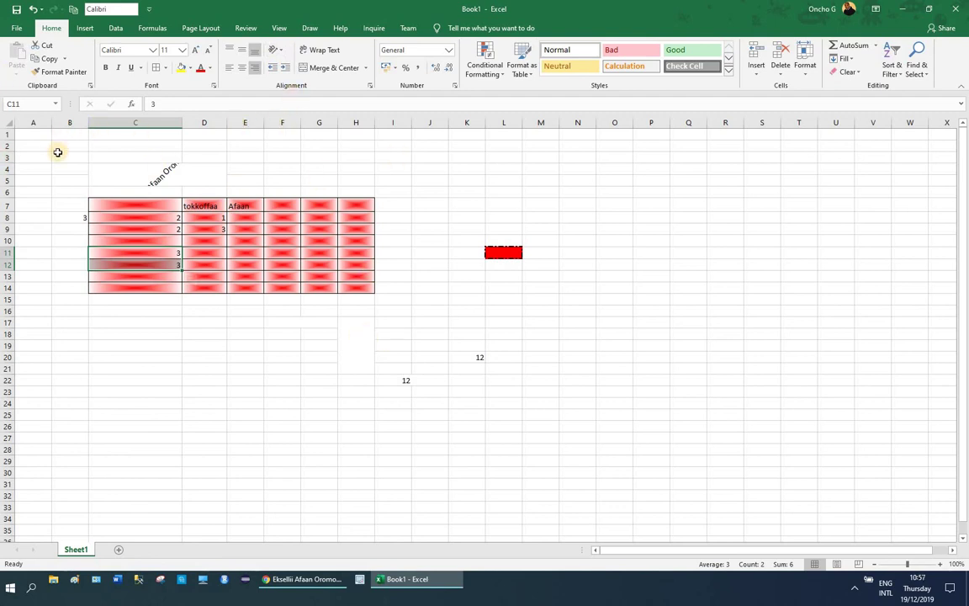
Extend the merged "Afaan Oromoo" title cell by merging and centering the range C2:D5.
{"action": "left_click", "coordinate": [128, 177]}
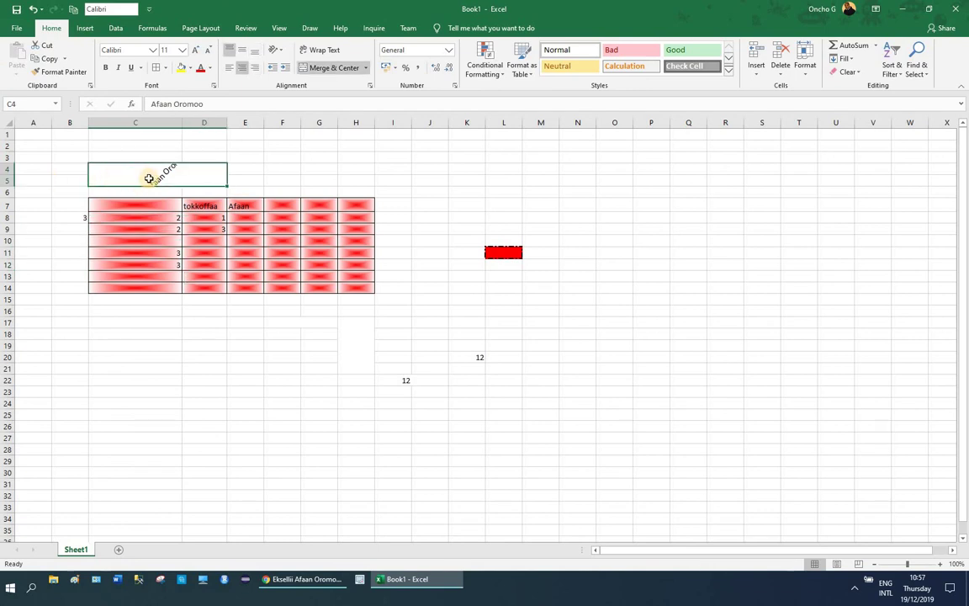
{"action": "left_click", "coordinate": [109, 146]}
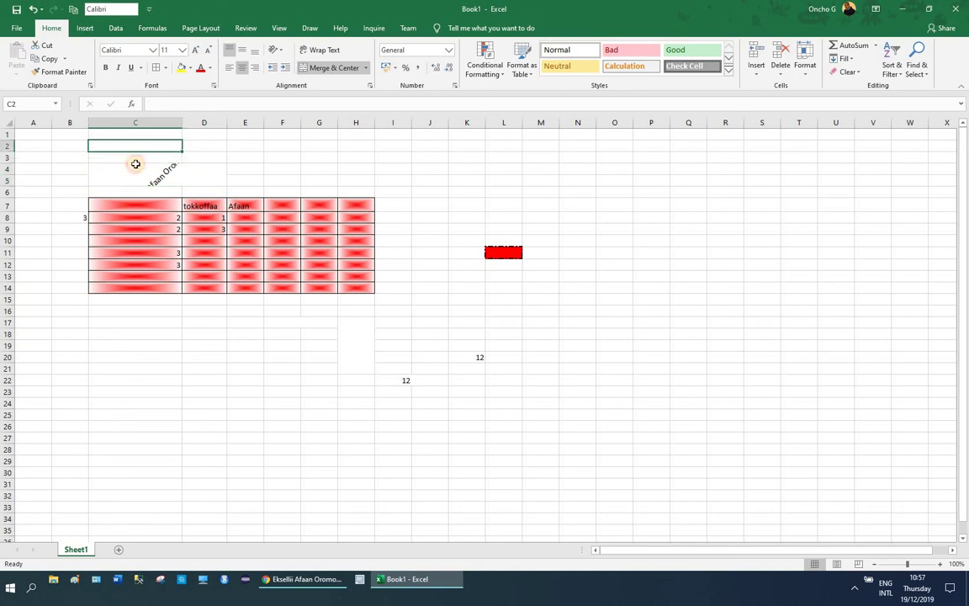
{"action": "left_click_drag", "start_coordinate": [135, 164], "coordinate": [158, 168]}
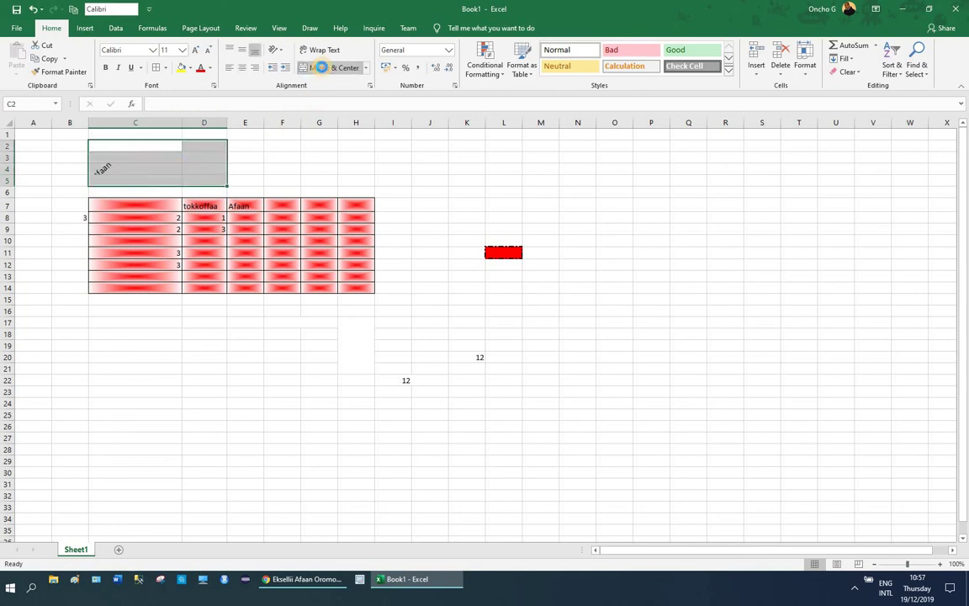
{"action": "left_click", "coordinate": [321, 67]}
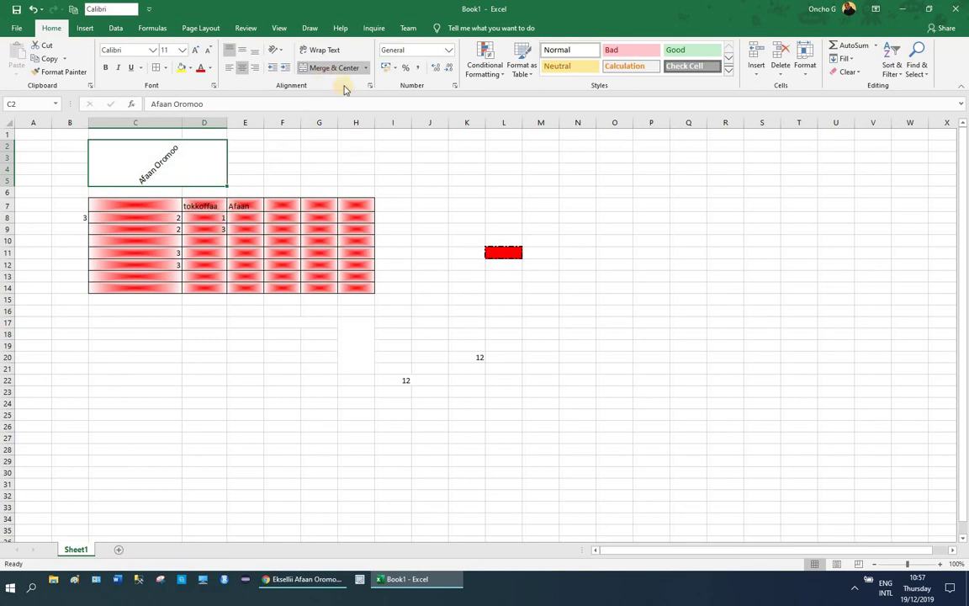
Set the "Afaan Oromoo" title's text orientation to 0 degrees and align it to the bottom of its merged cell.
{"action": "left_click", "coordinate": [371, 85]}
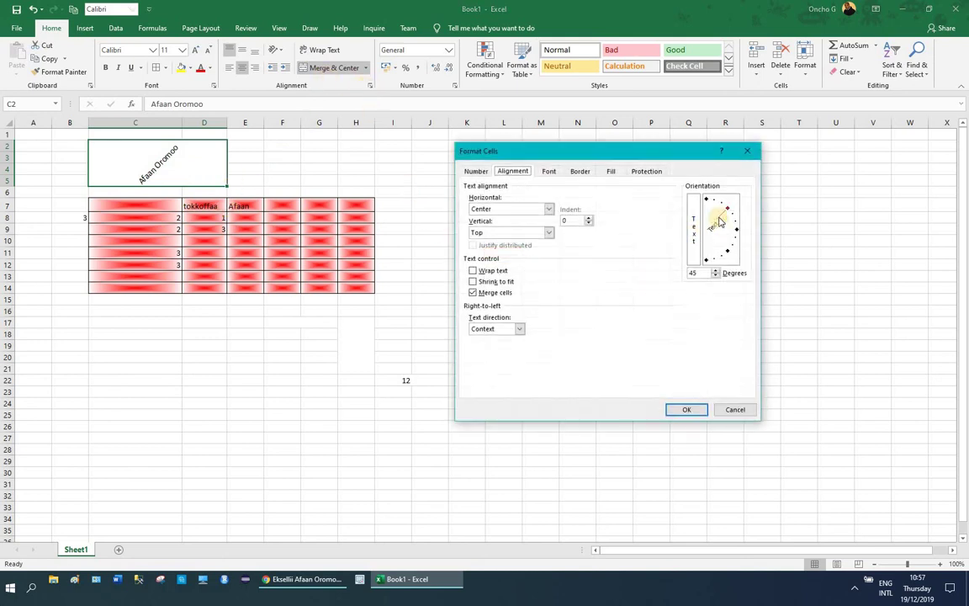
{"action": "left_click_drag", "start_coordinate": [724, 202], "coordinate": [736, 229]}
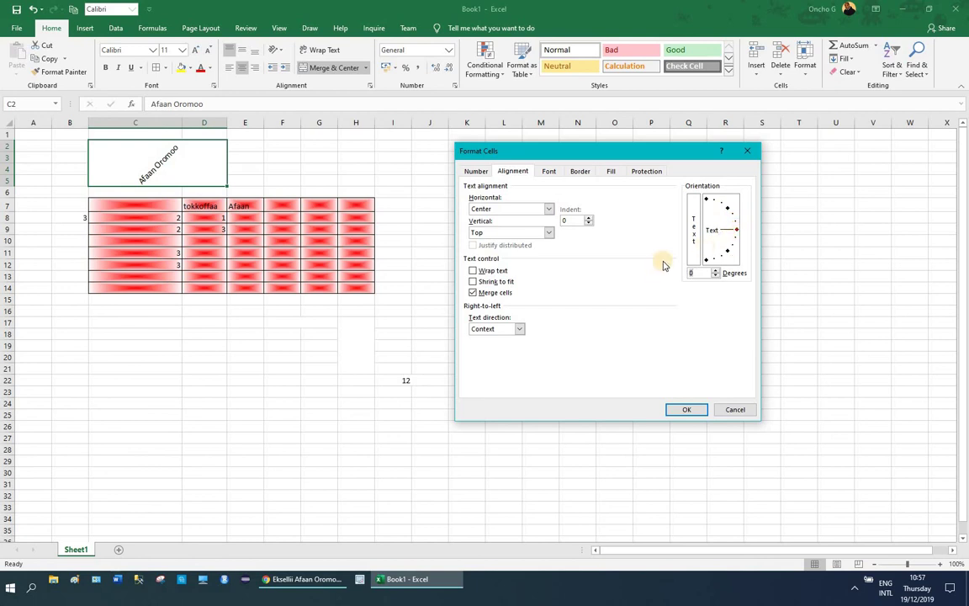
{"action": "left_click", "coordinate": [686, 411]}
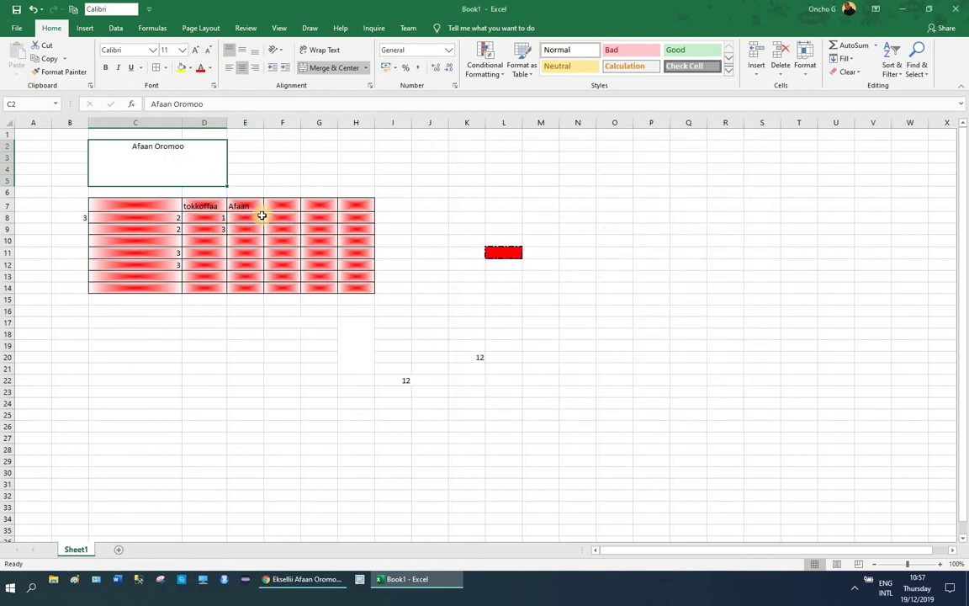
{"action": "left_click", "coordinate": [255, 49]}
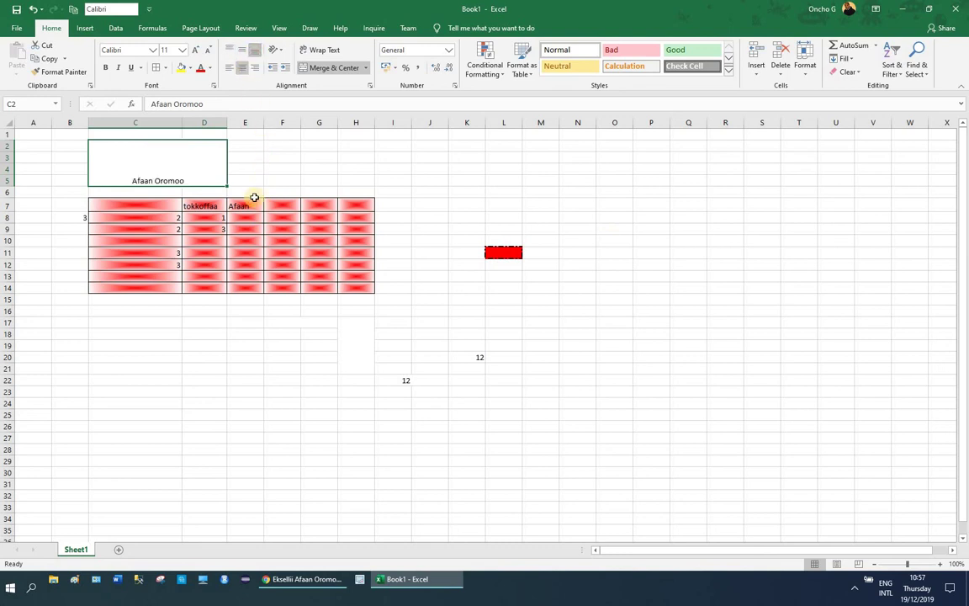
{"action": "left_click", "coordinate": [256, 376]}
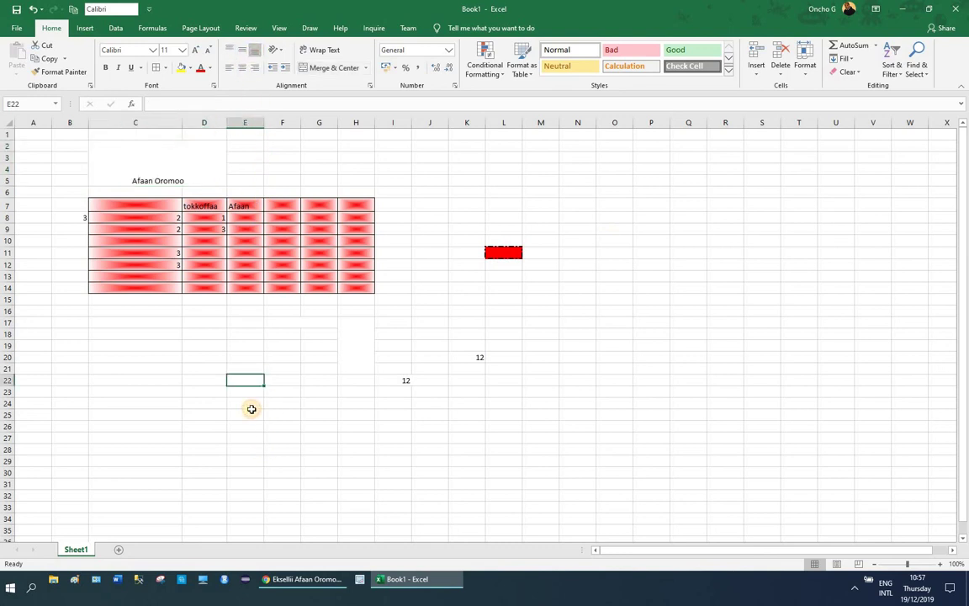